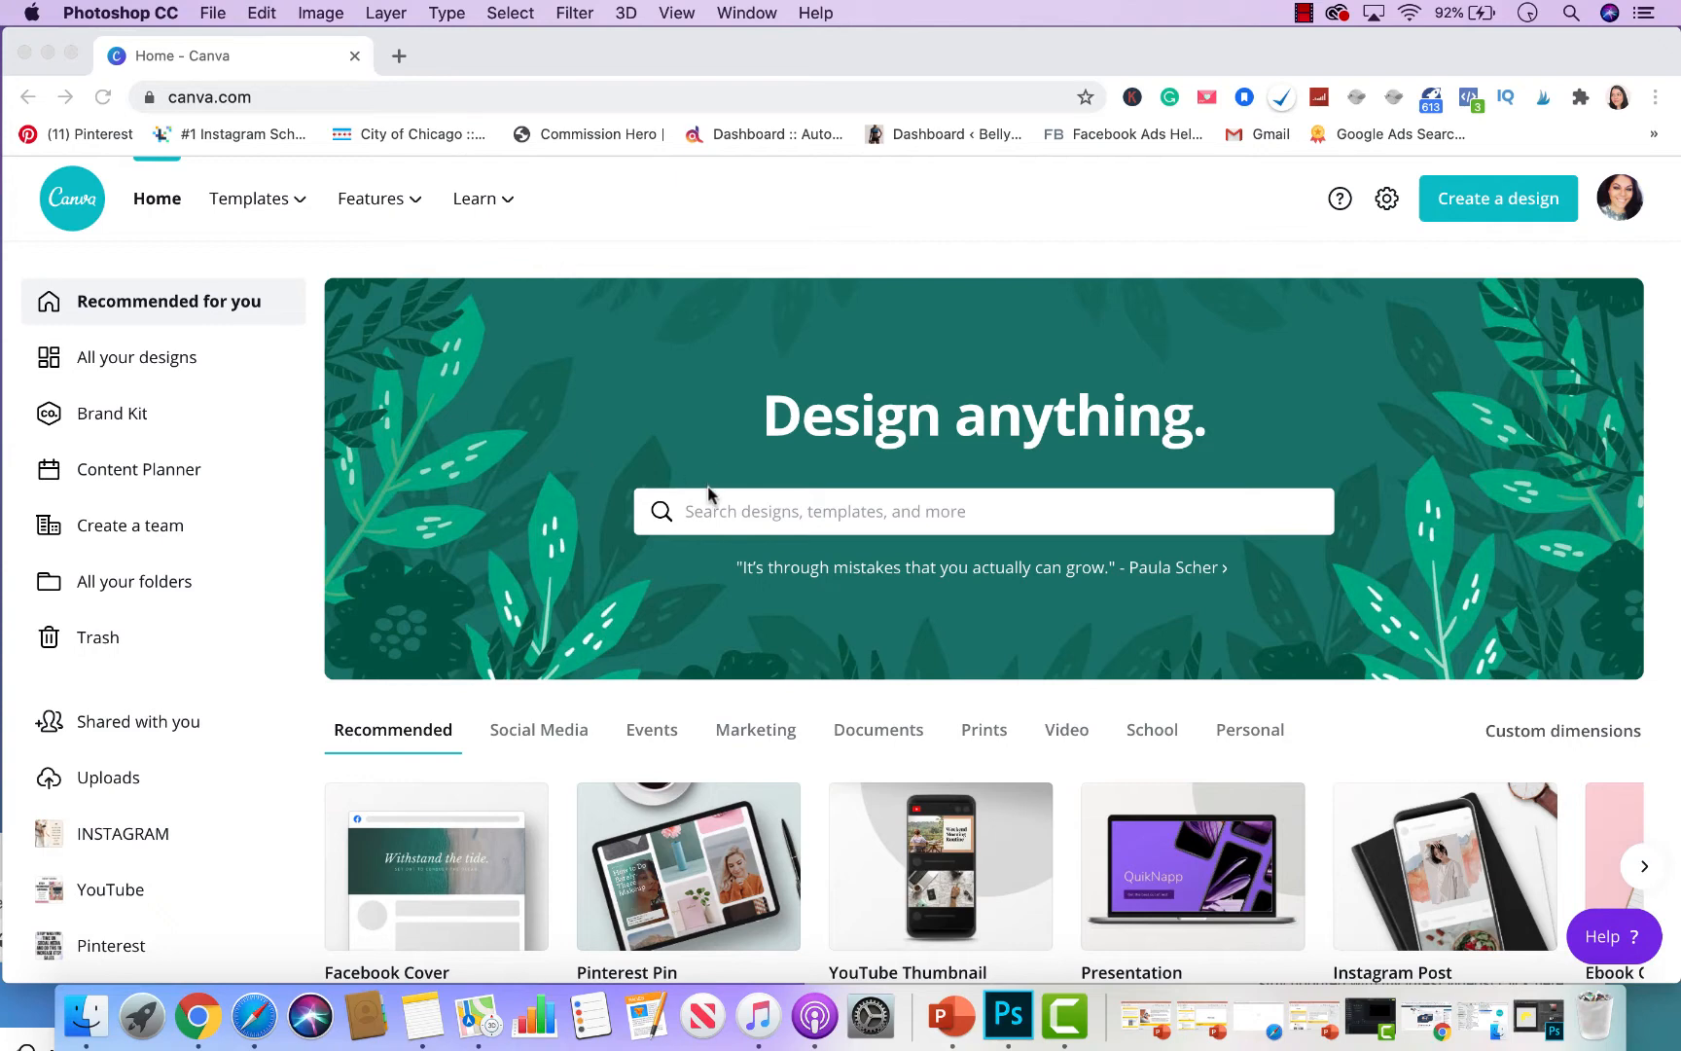
# - Search 'facebook co' and start a blank Facebook Cover design
pyautogui.click(715, 510)
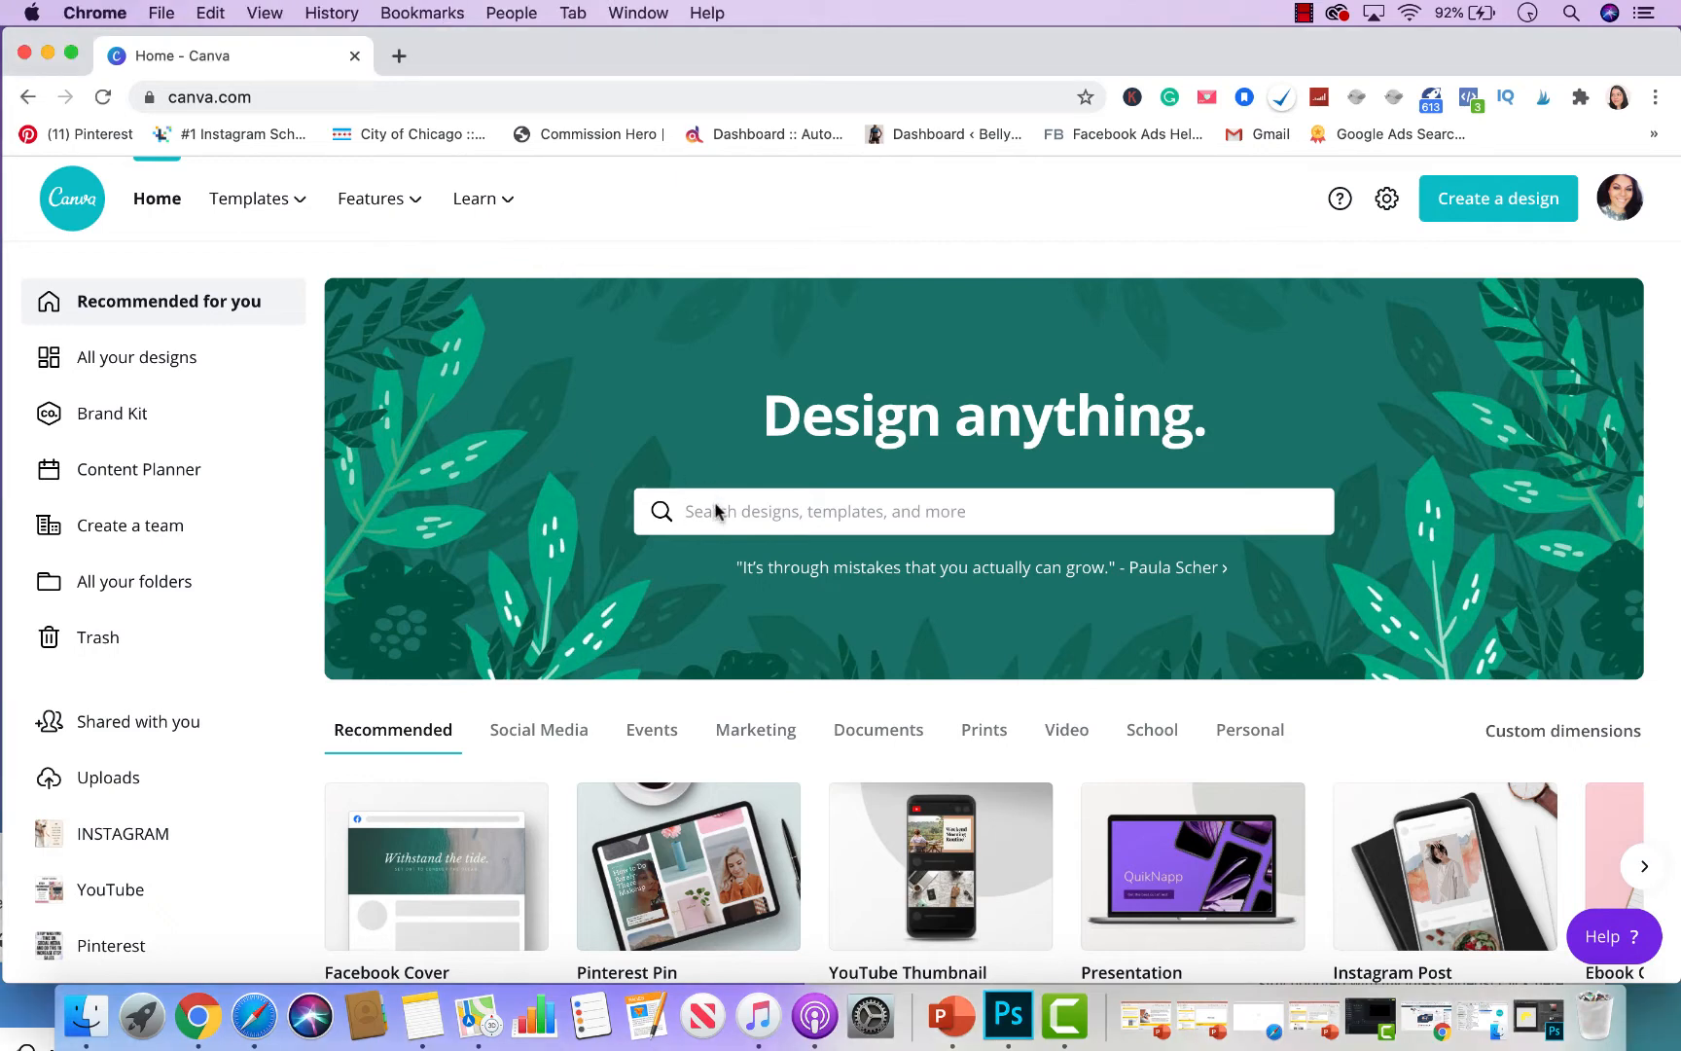
pyautogui.write('facebook ')
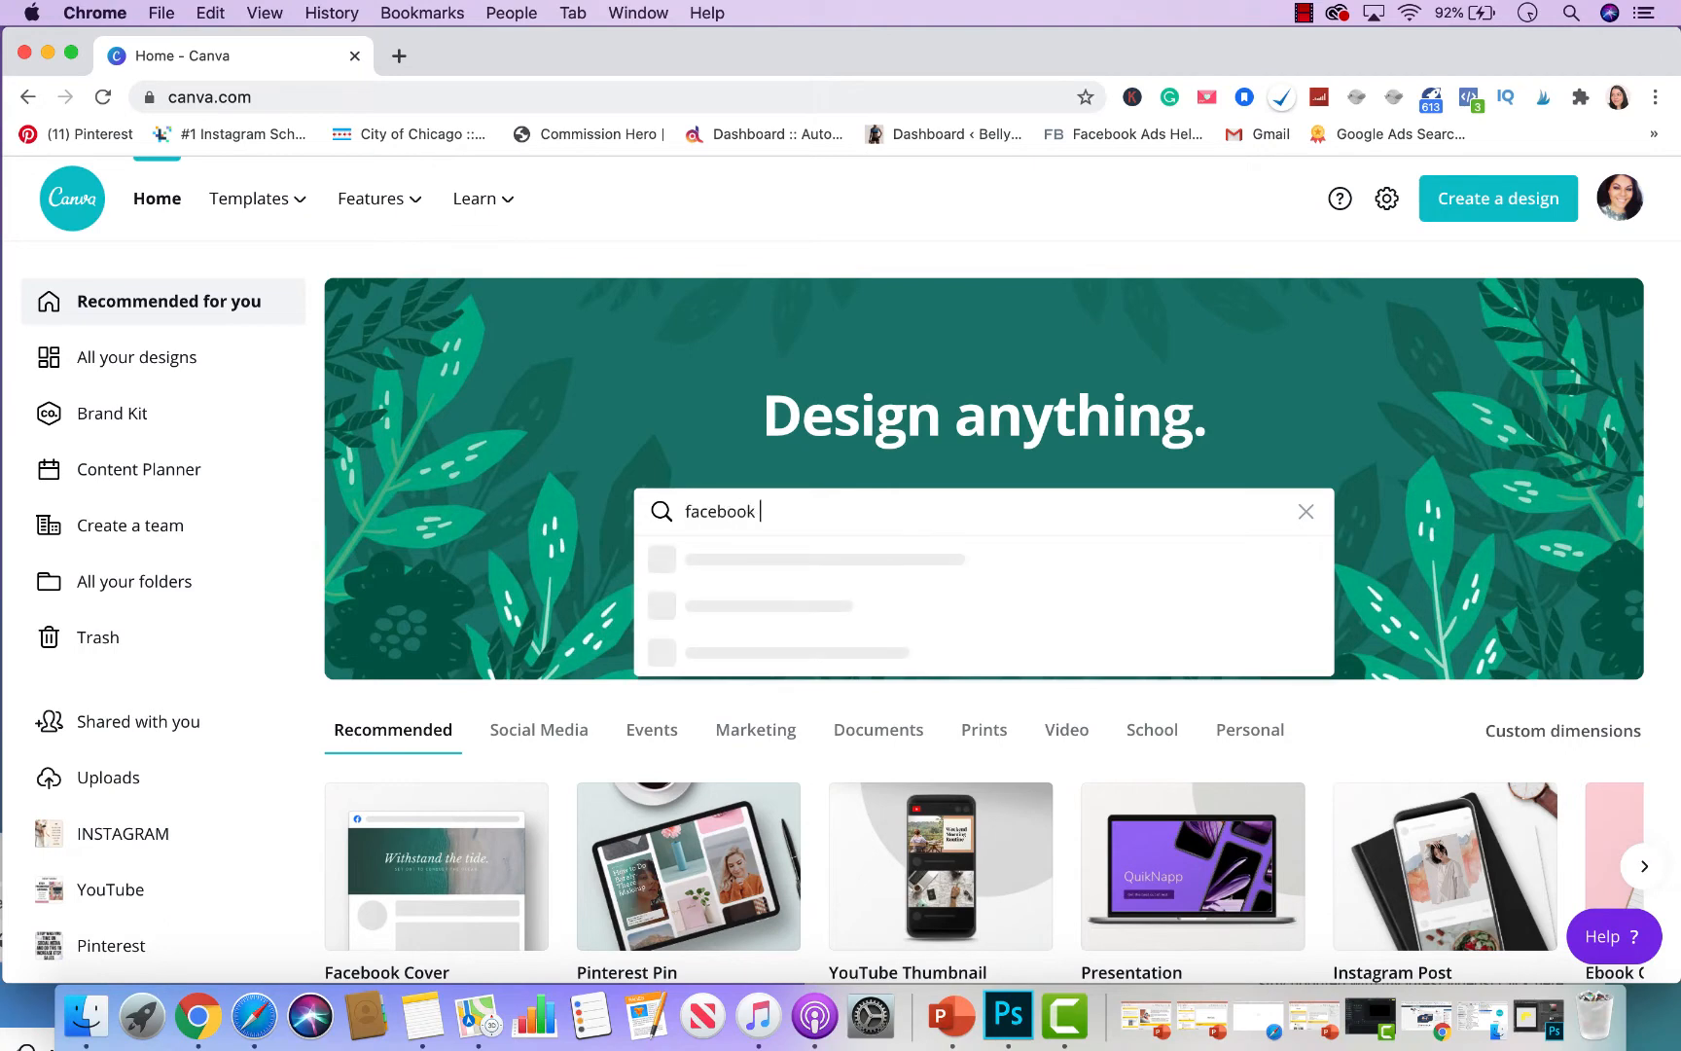
pyautogui.write('co')
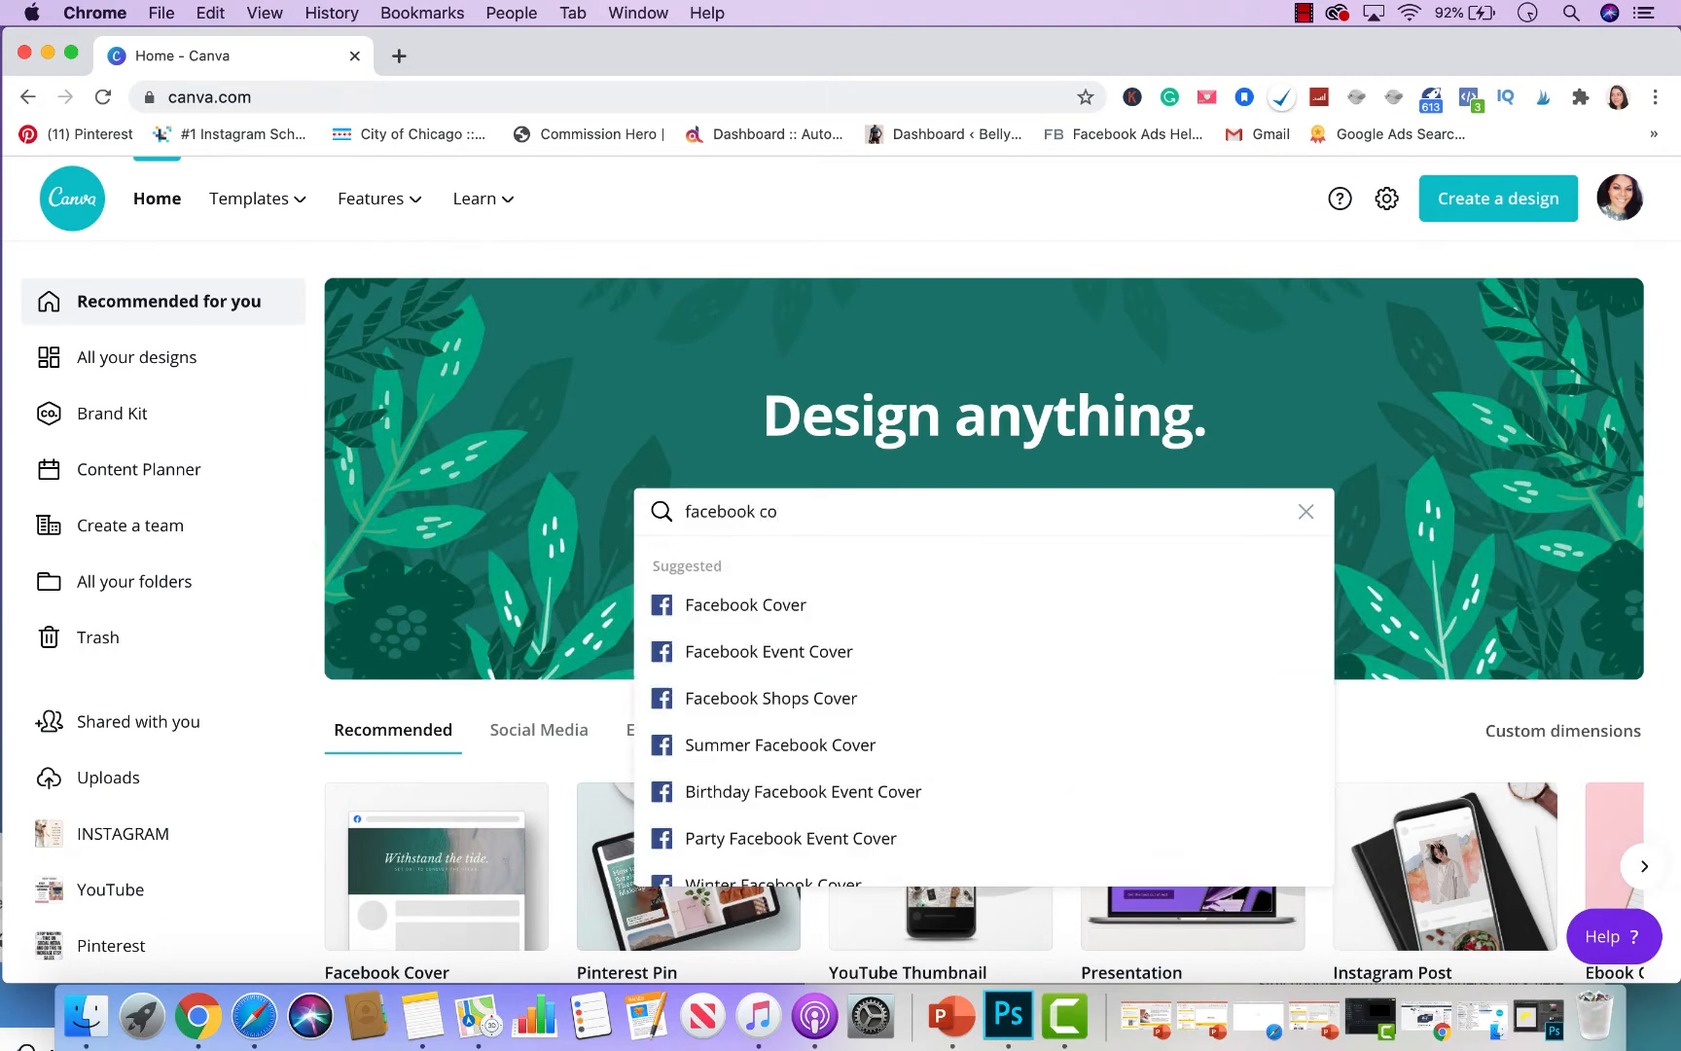
pyautogui.click(766, 617)
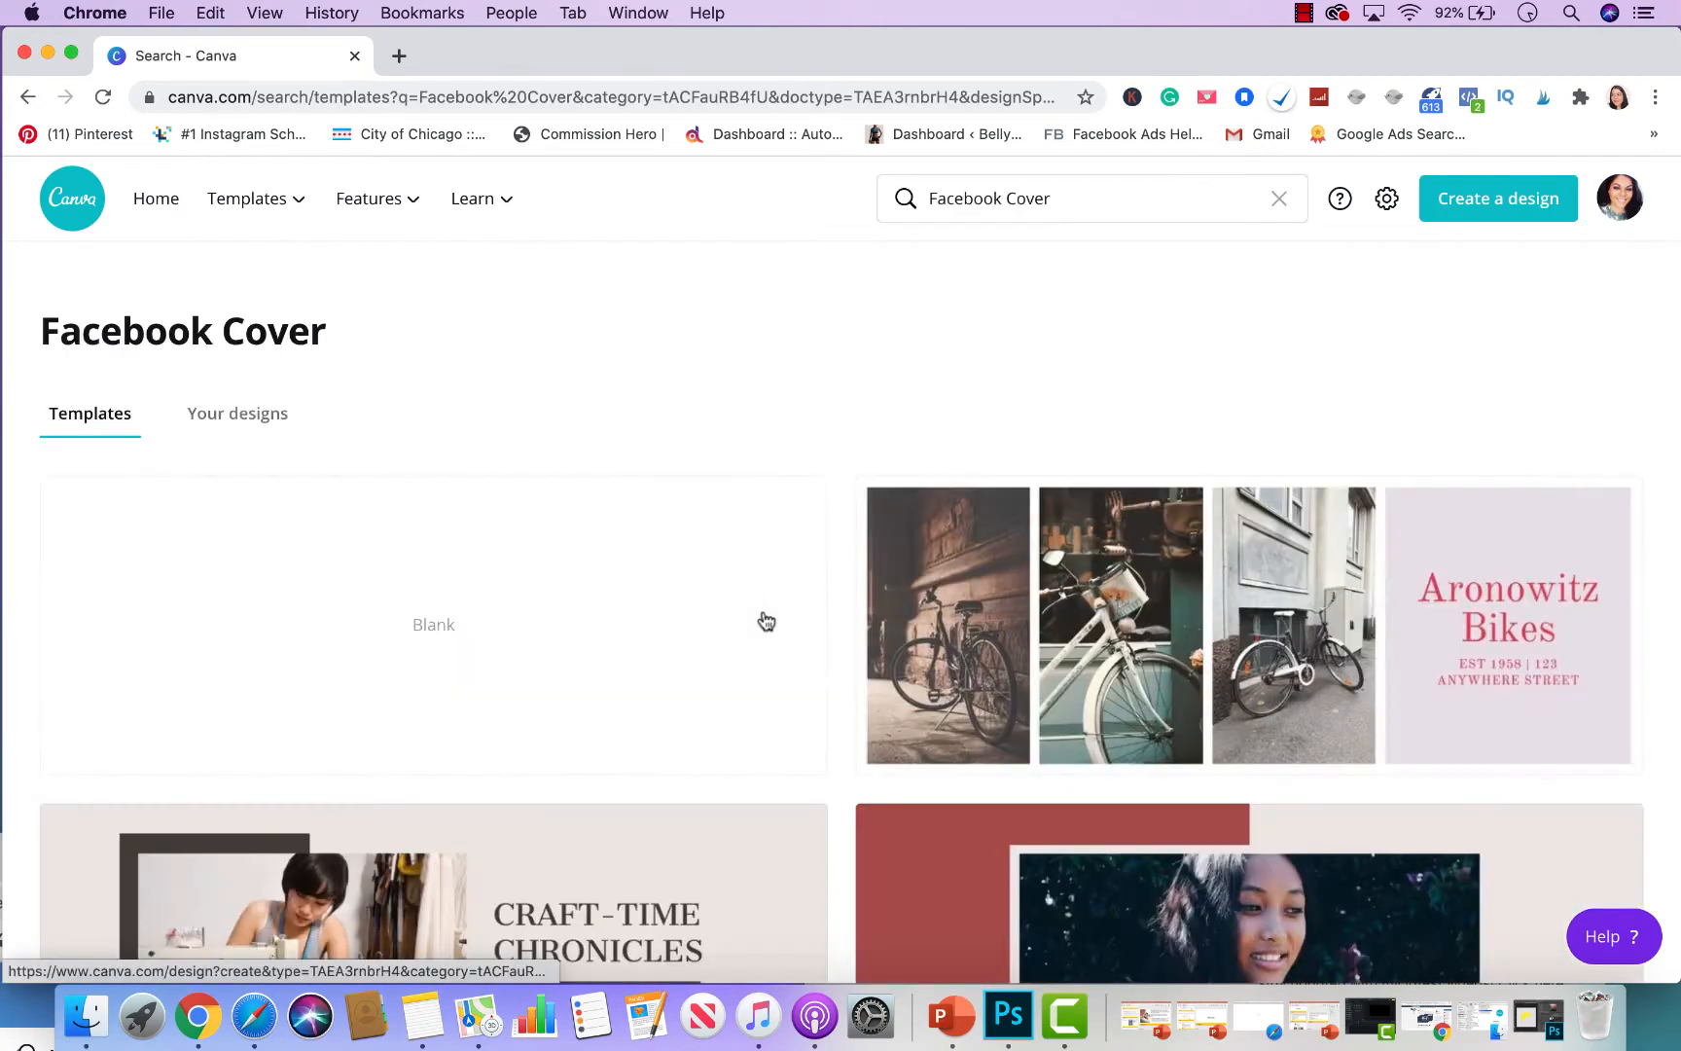
pyautogui.click(614, 603)
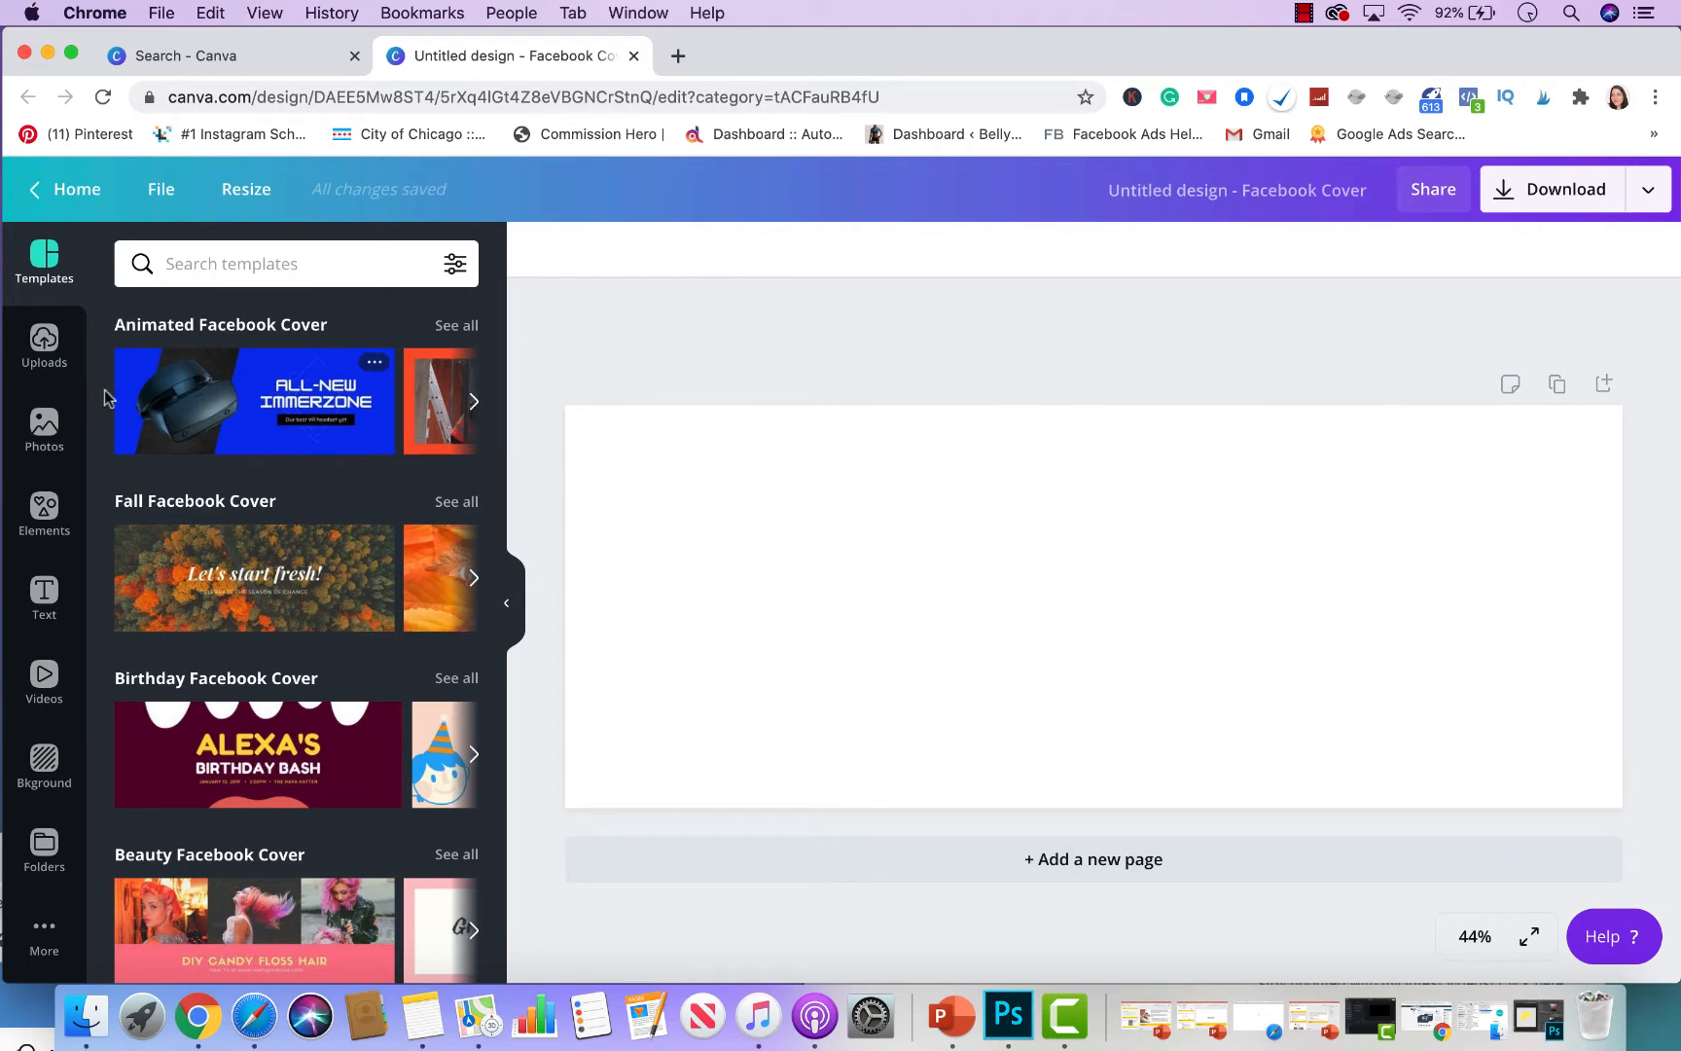
# - Add the recently used city skyline photo and resize it to fill the whole cover
pyautogui.click(44, 423)
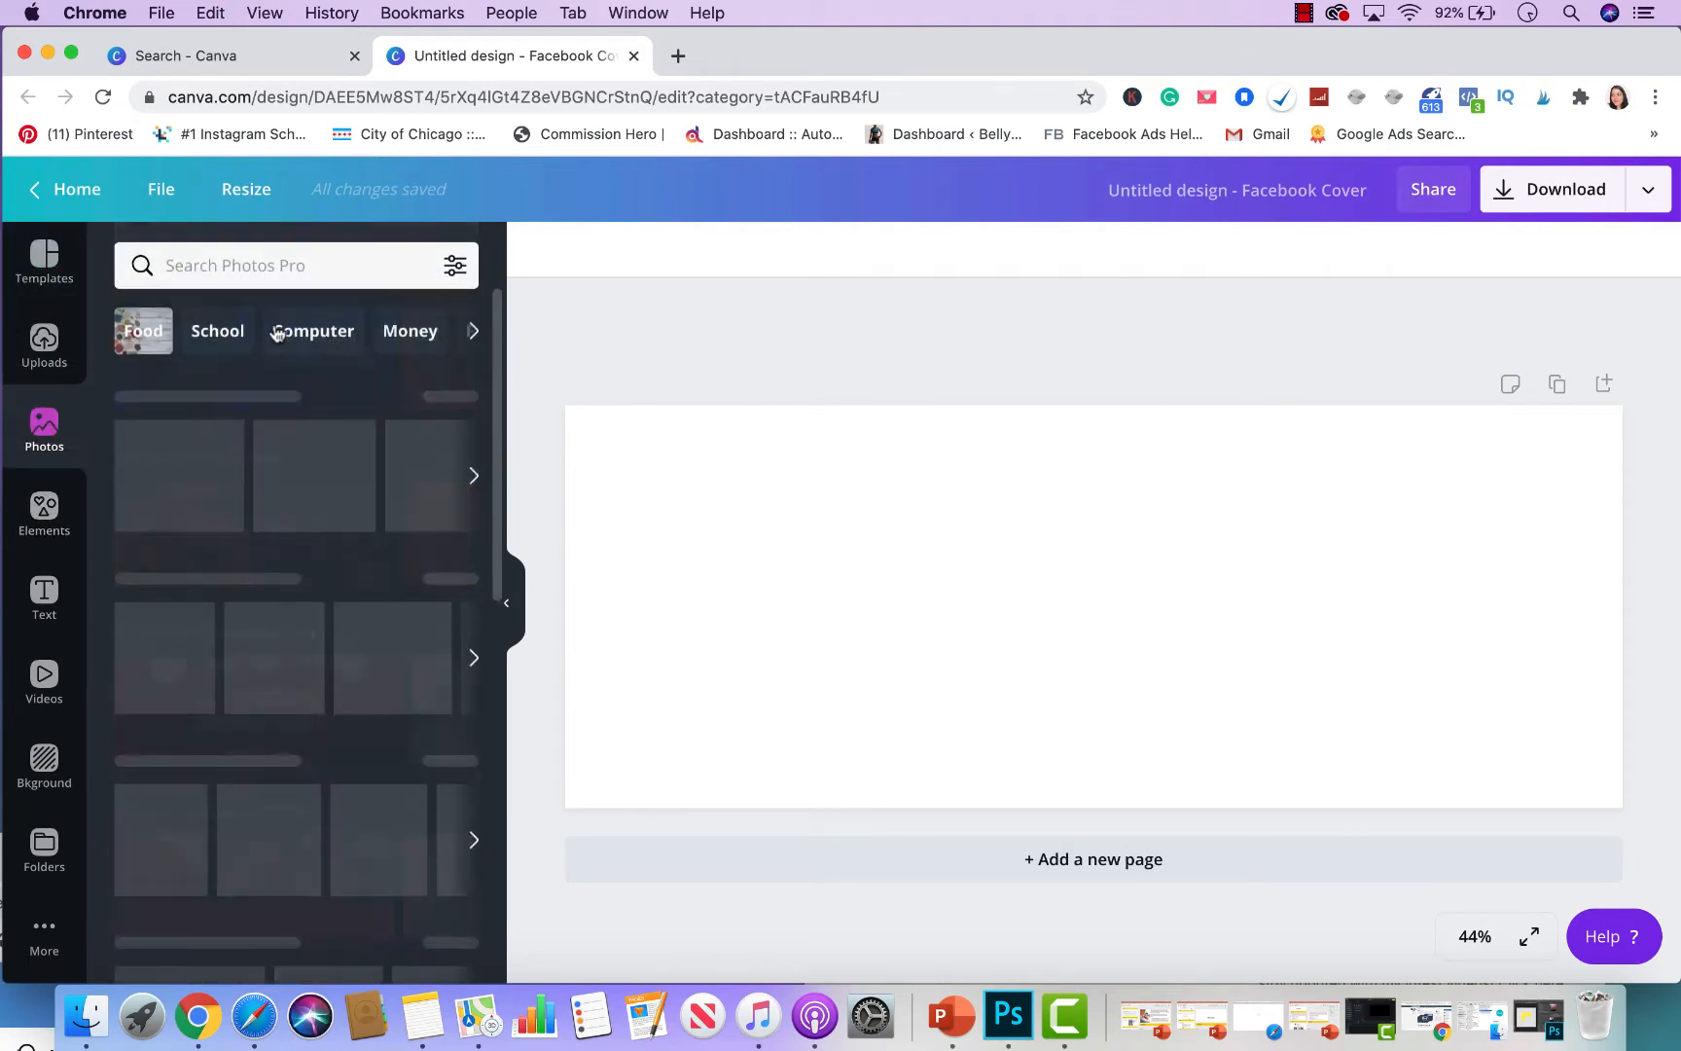
pyautogui.click(232, 450)
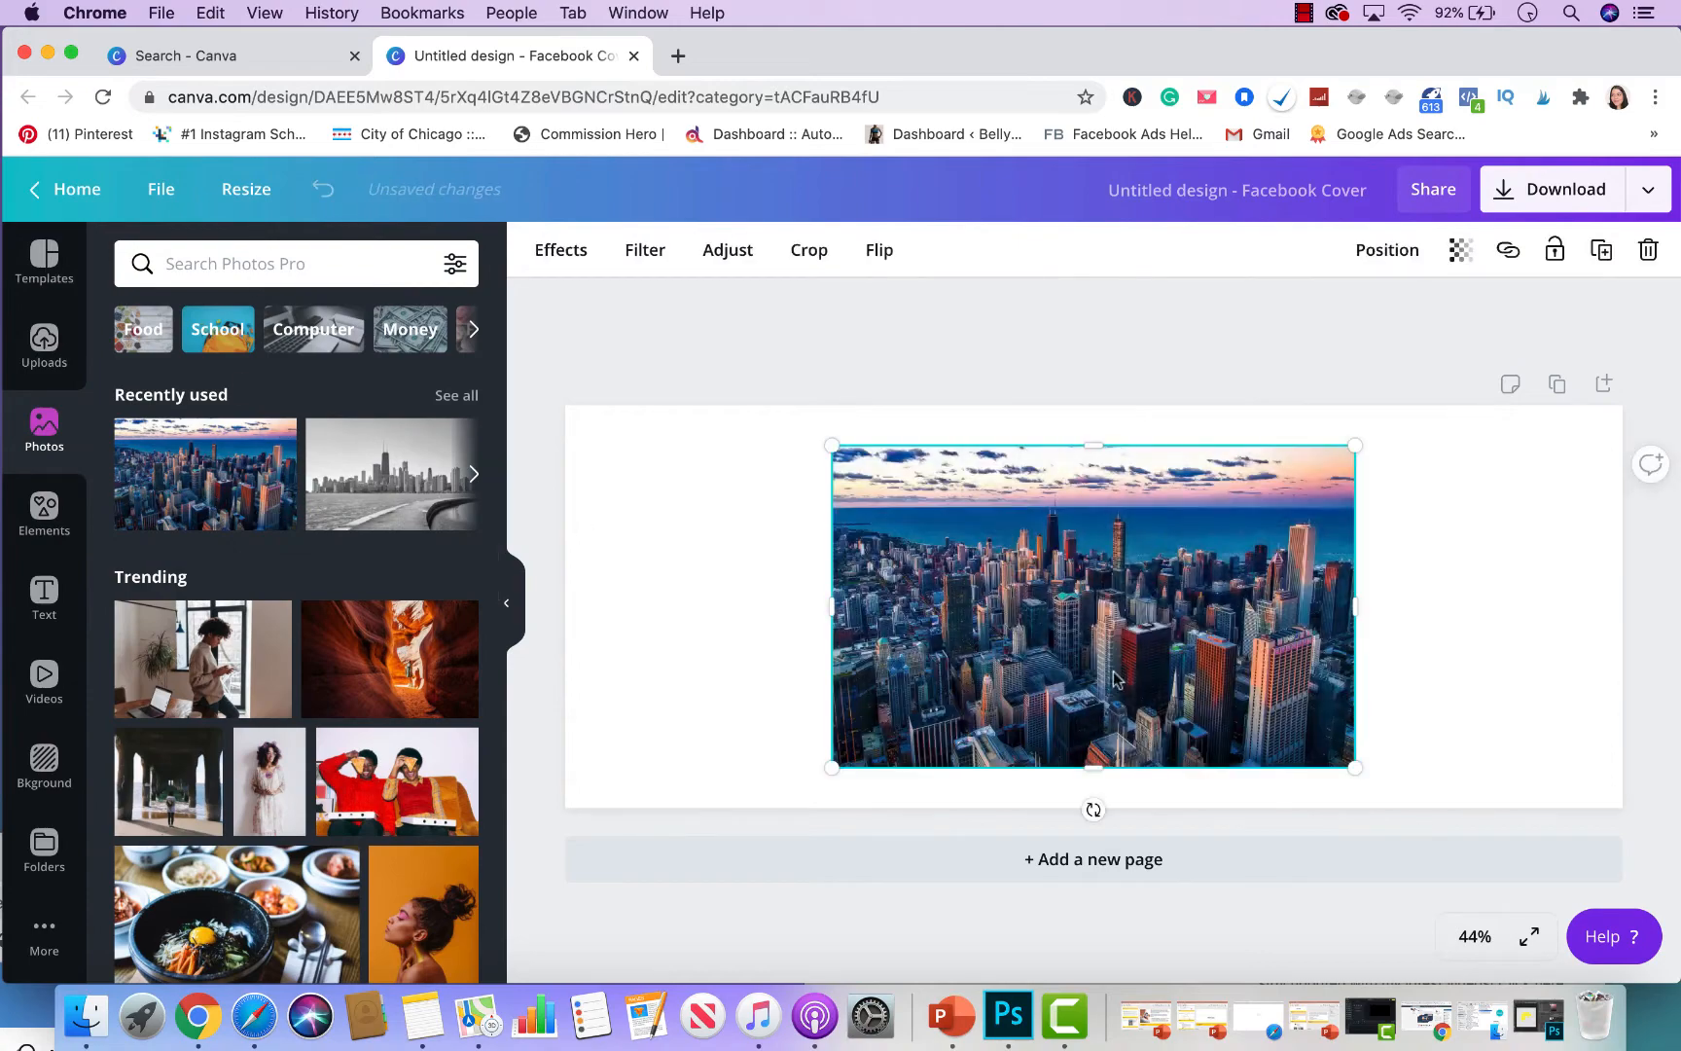
pyautogui.moveTo(1158, 643); pyautogui.dragTo(894, 592)
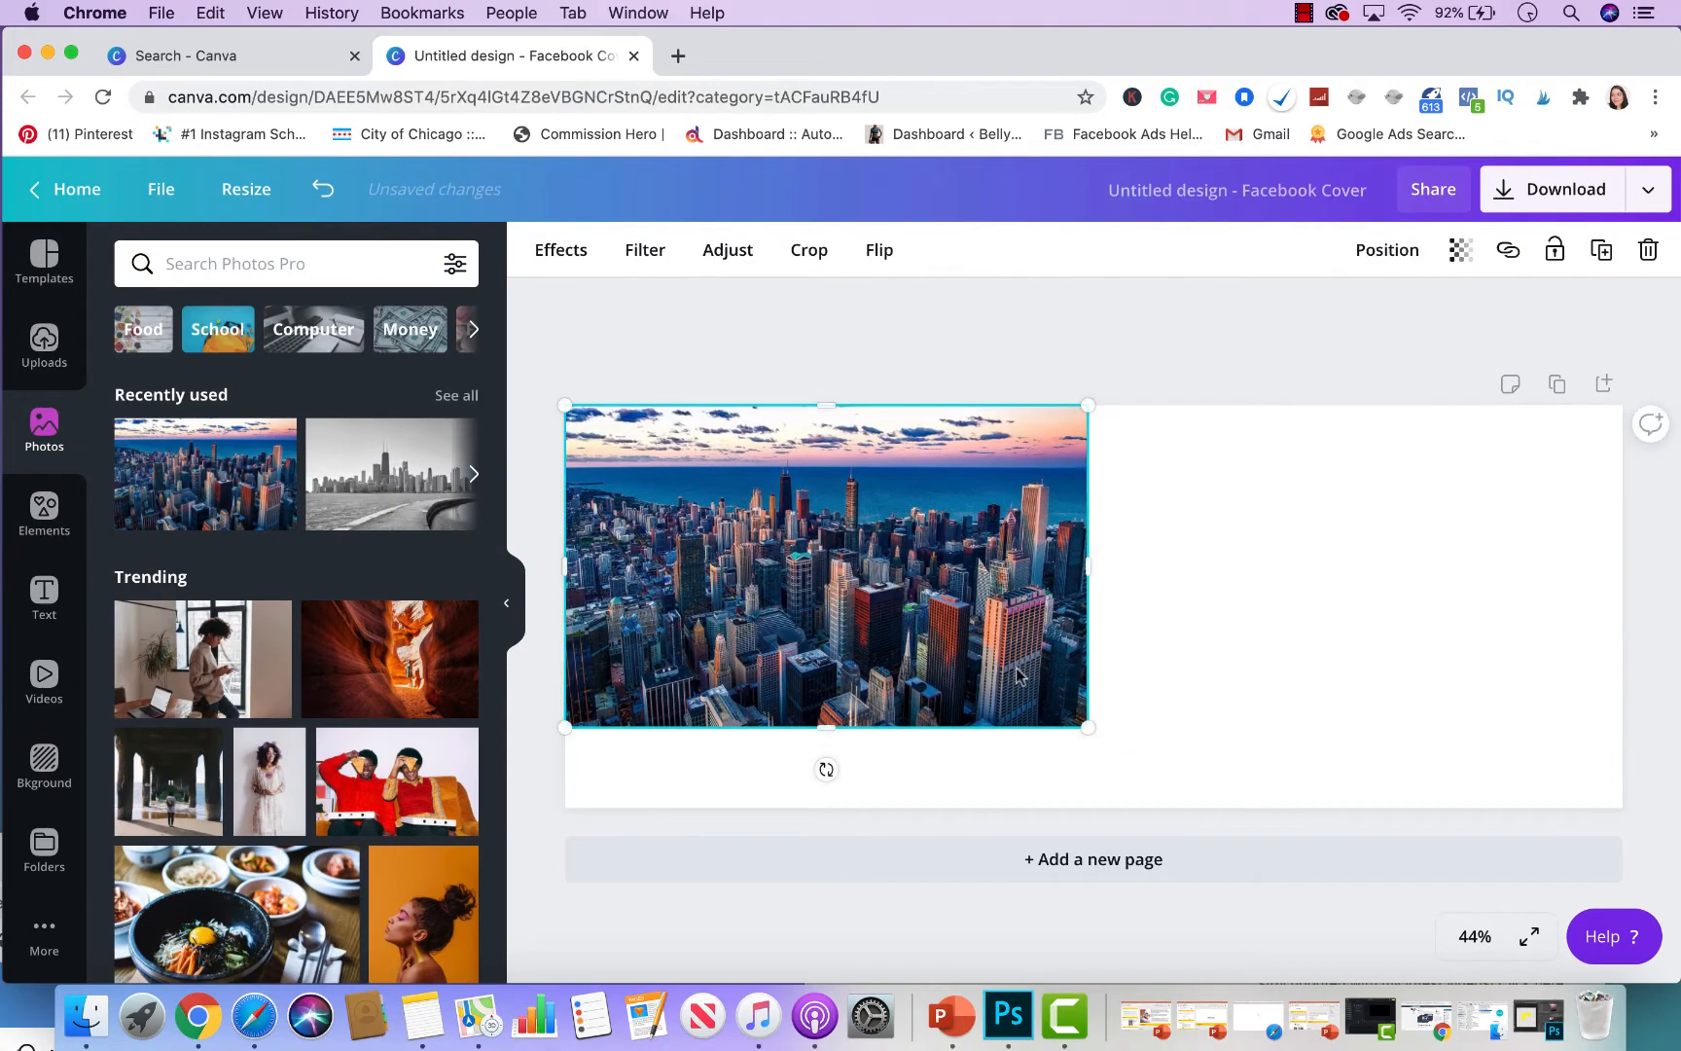
pyautogui.moveTo(1090, 736); pyautogui.dragTo(1667, 955)
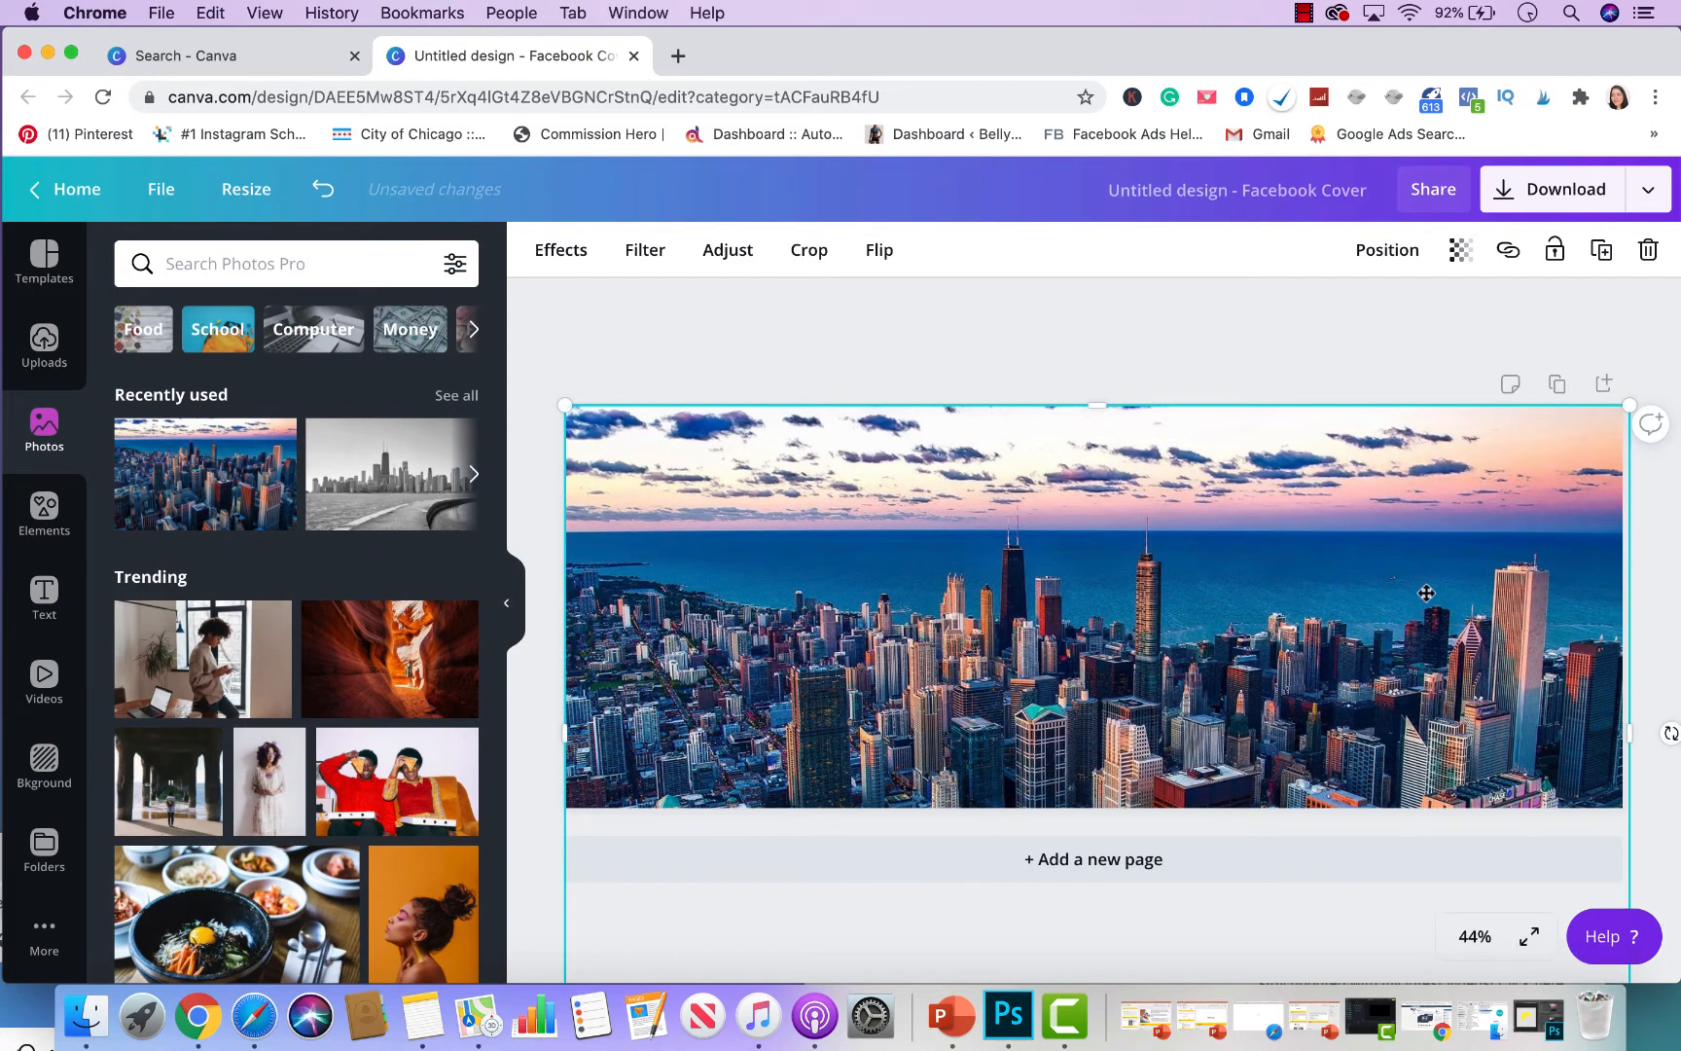
pyautogui.moveTo(1420, 589); pyautogui.dragTo(1418, 563)
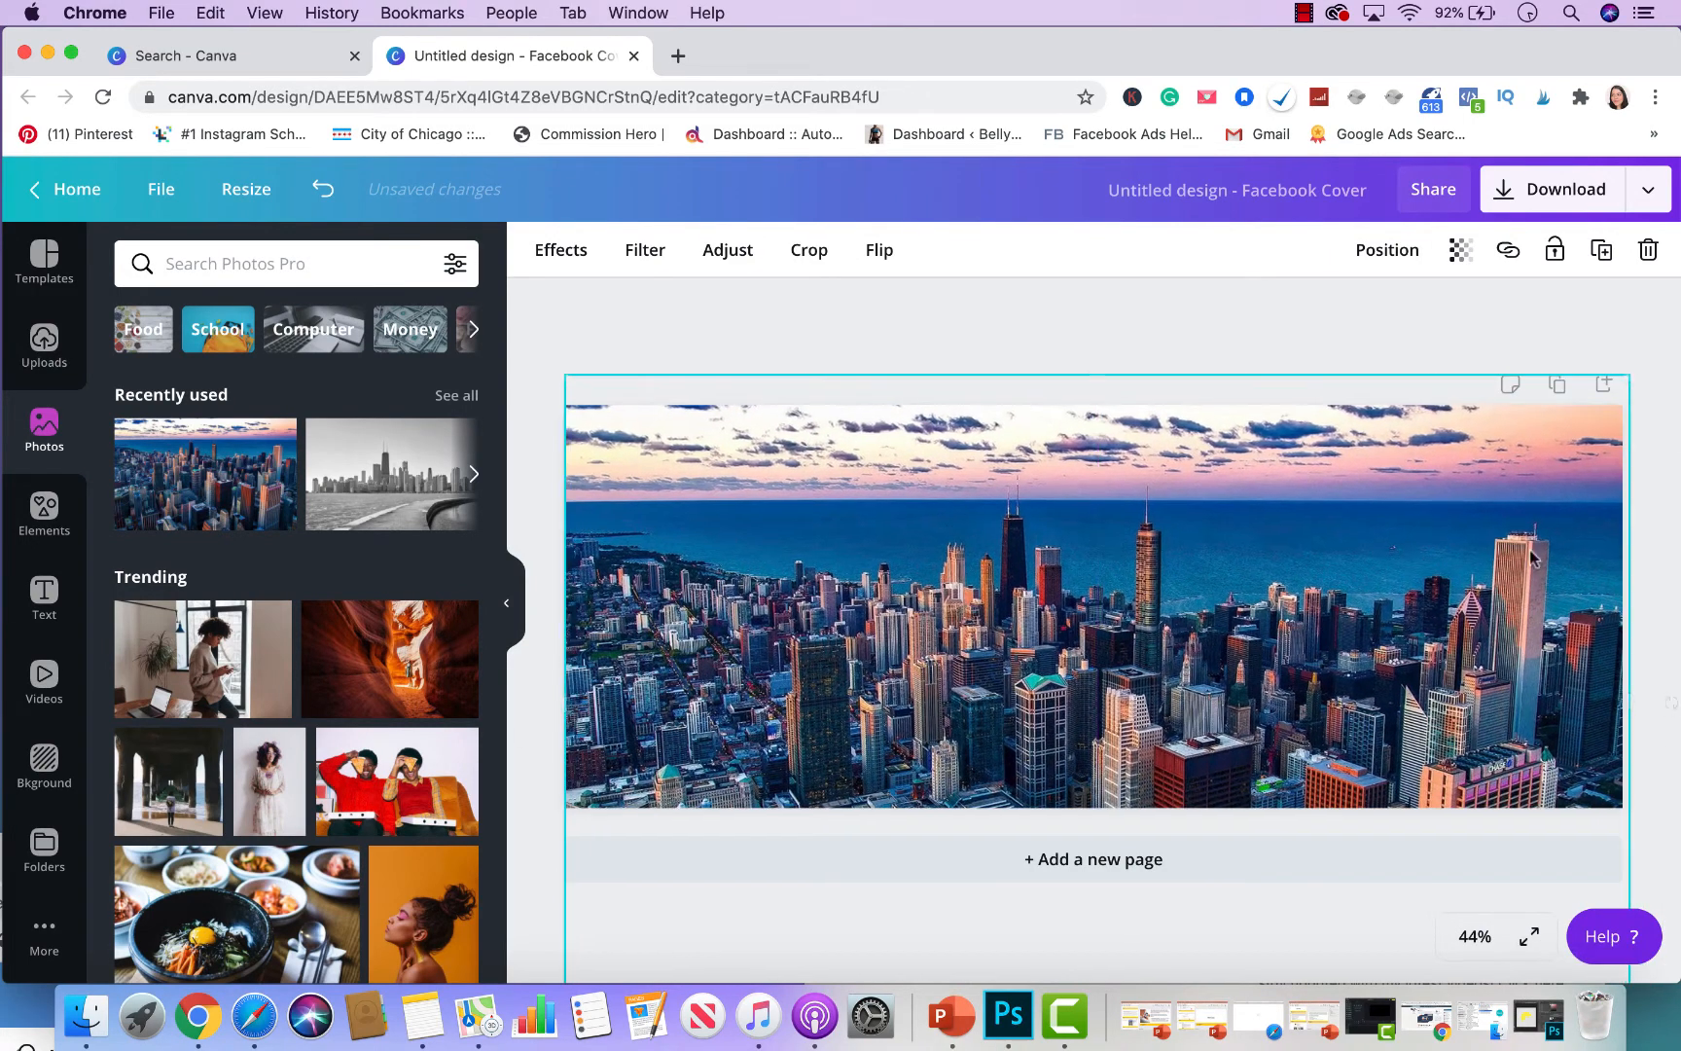
pyautogui.click(1664, 530)
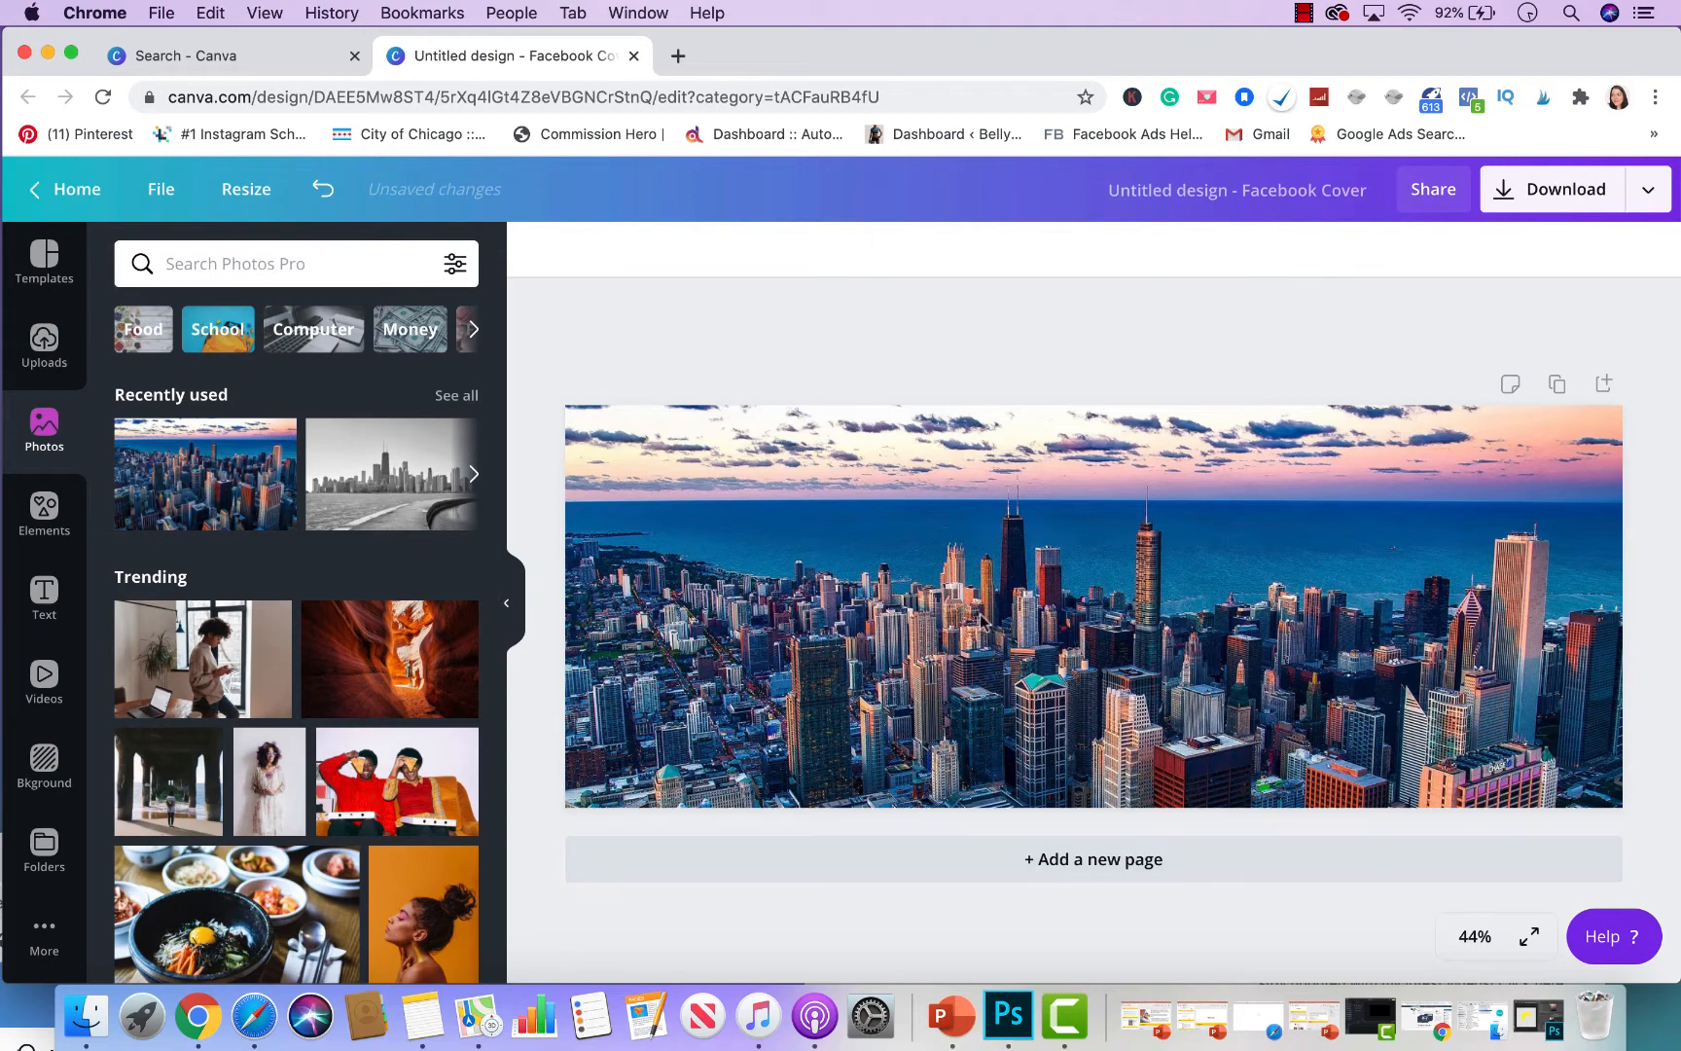
pyautogui.click(40, 516)
# - Add a square from Shapes and stretch it into a full-width band across the cover
pyautogui.scroll(-5, 209, 784)
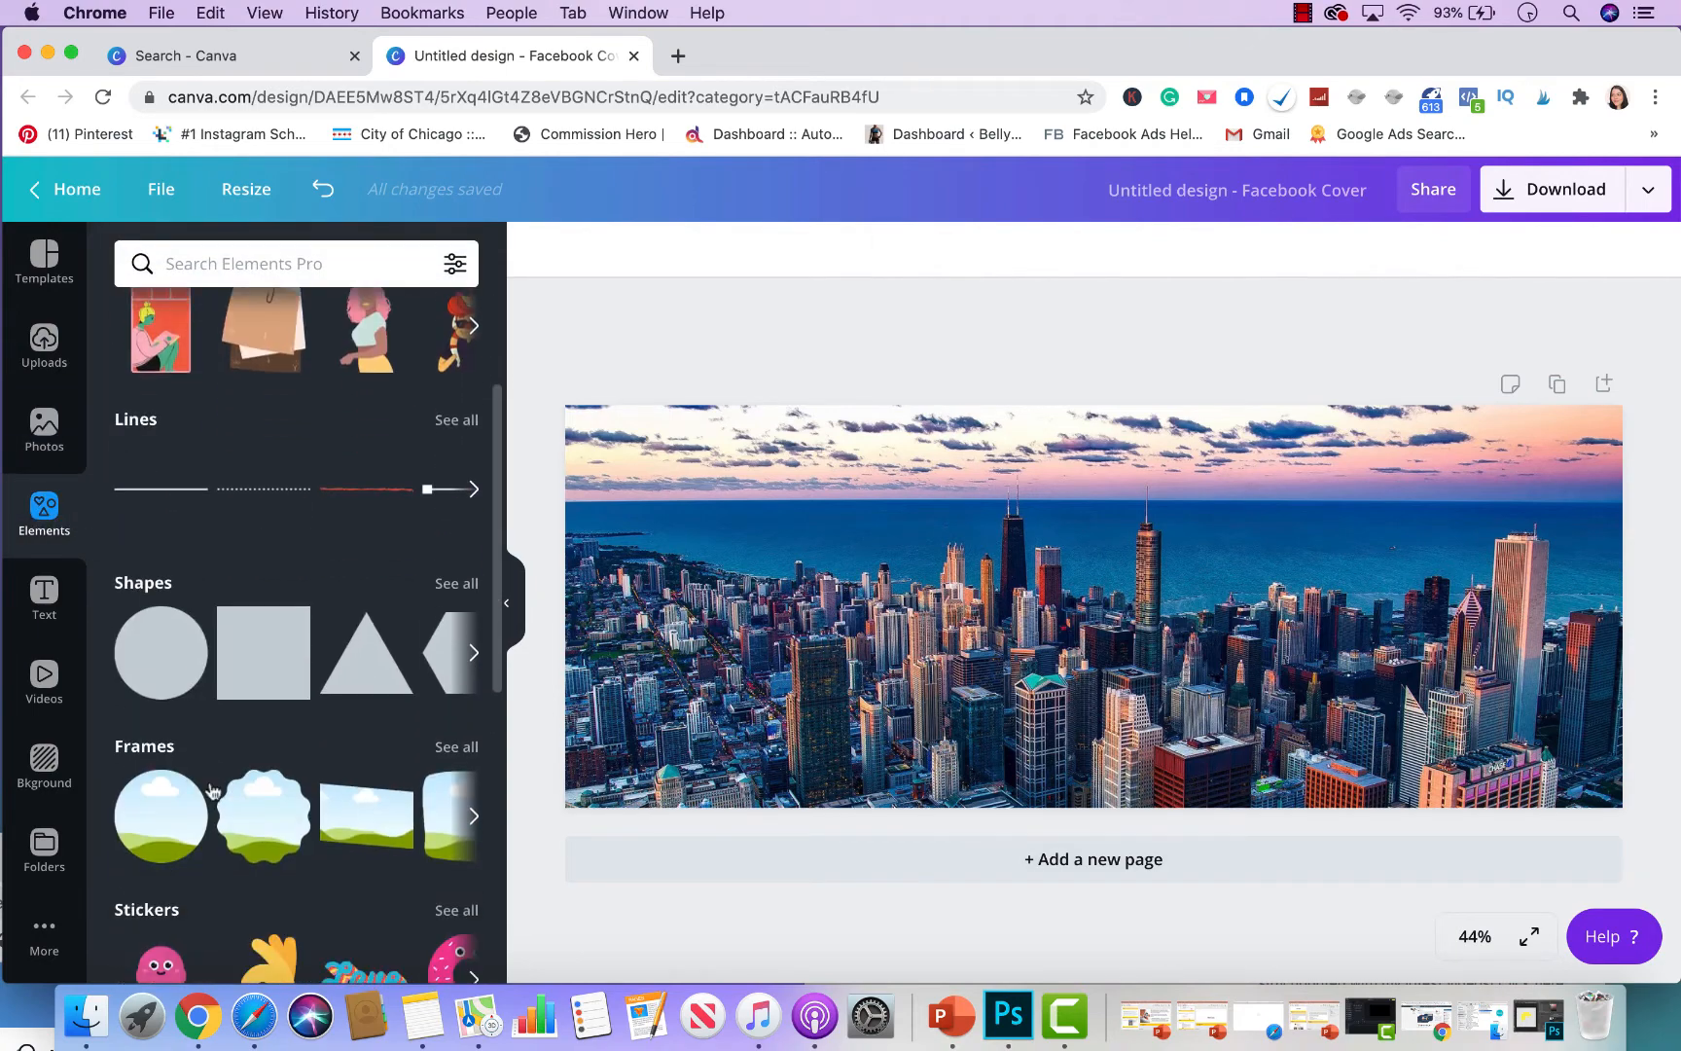
pyautogui.click(453, 586)
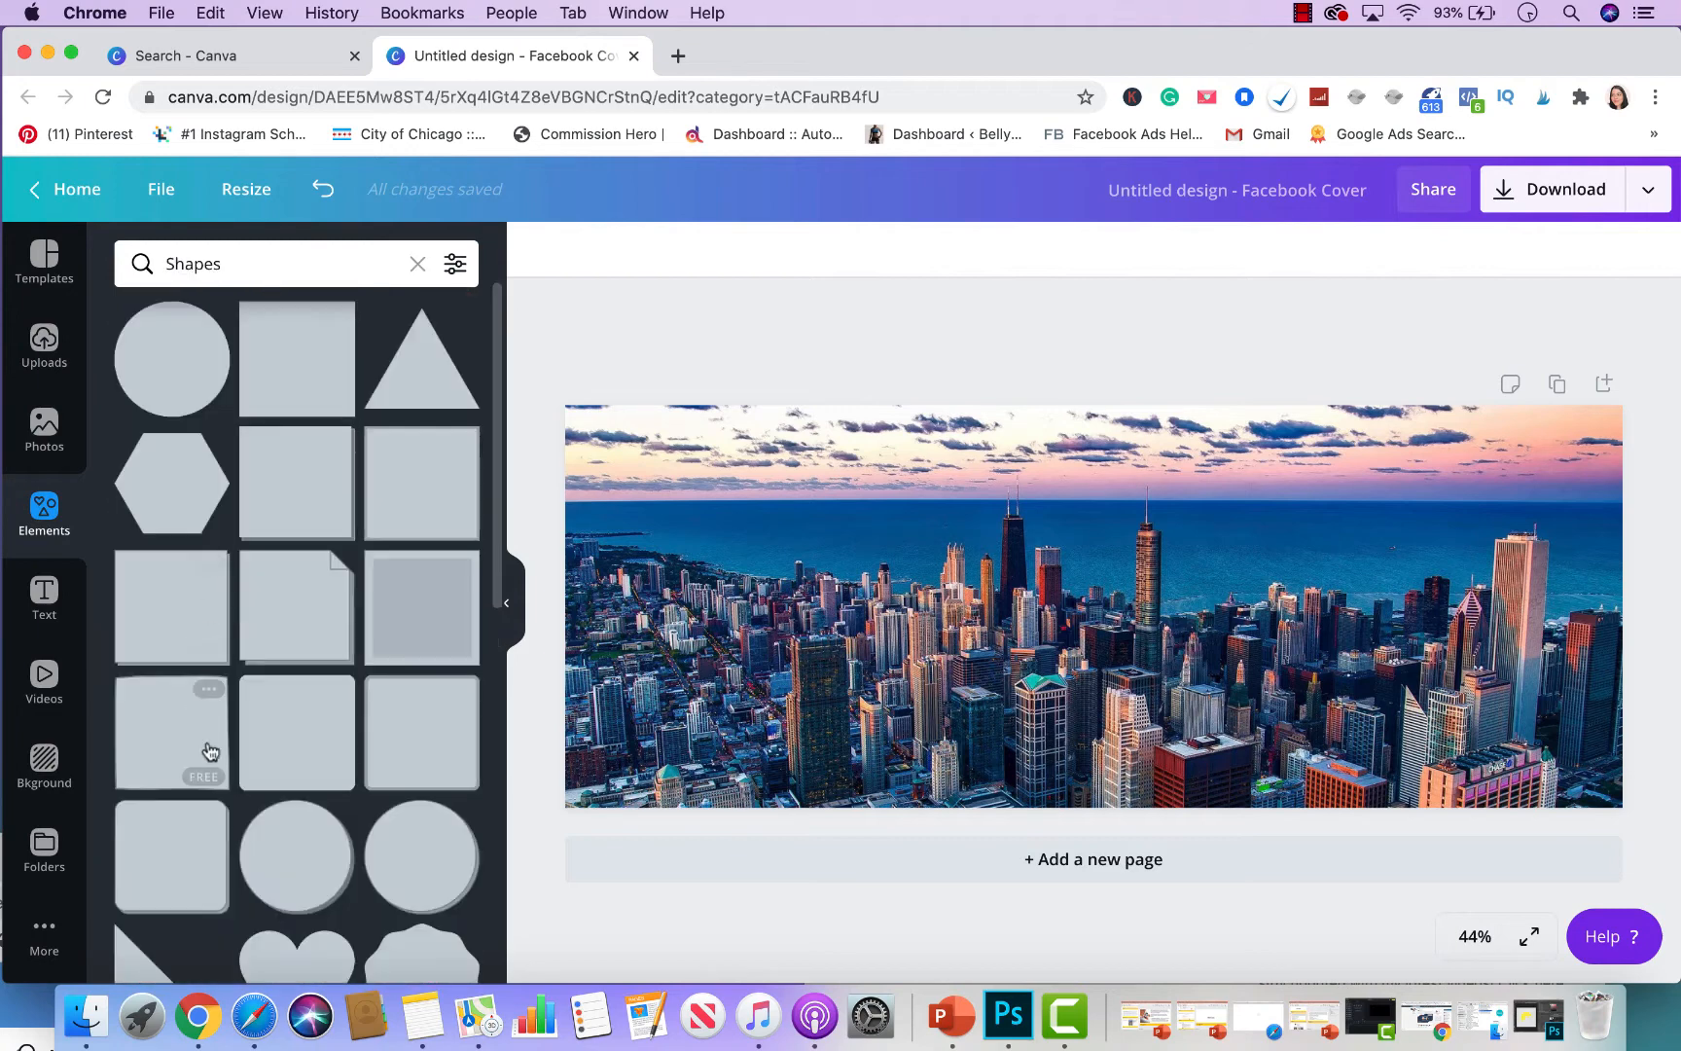
pyautogui.click(290, 360)
pyautogui.moveTo(1123, 583); pyautogui.dragTo(681, 587)
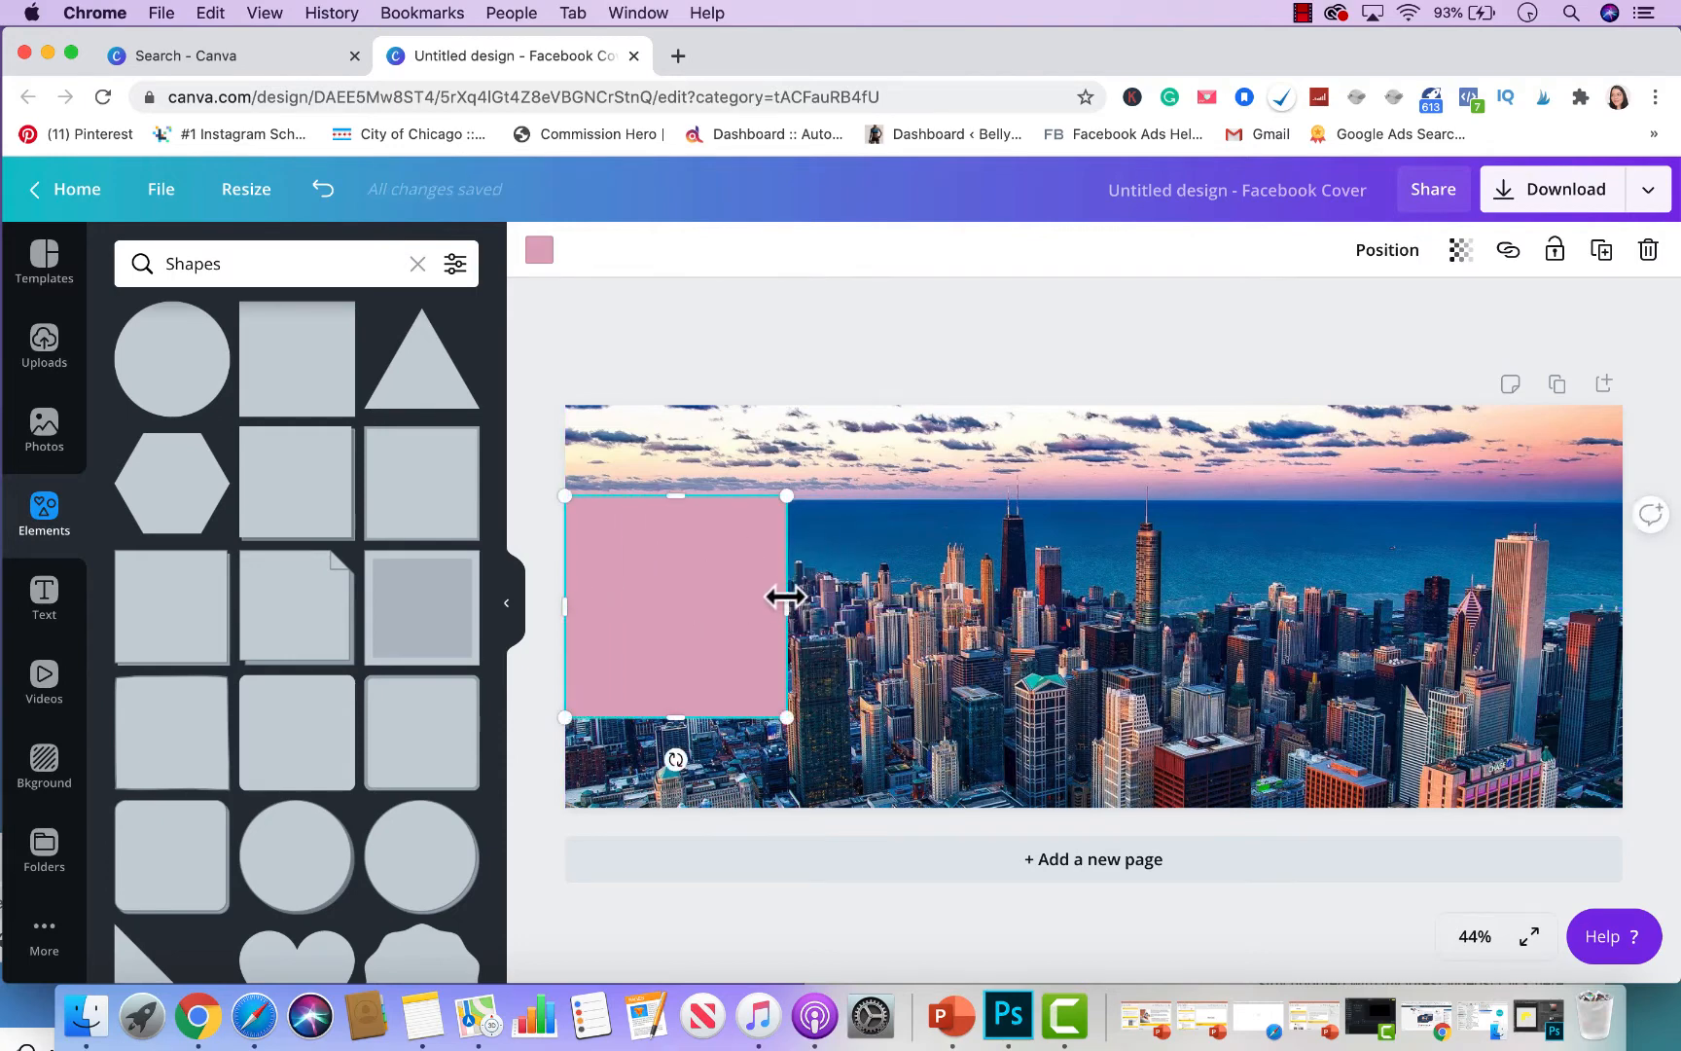
pyautogui.moveTo(784, 604); pyautogui.dragTo(1622, 604)
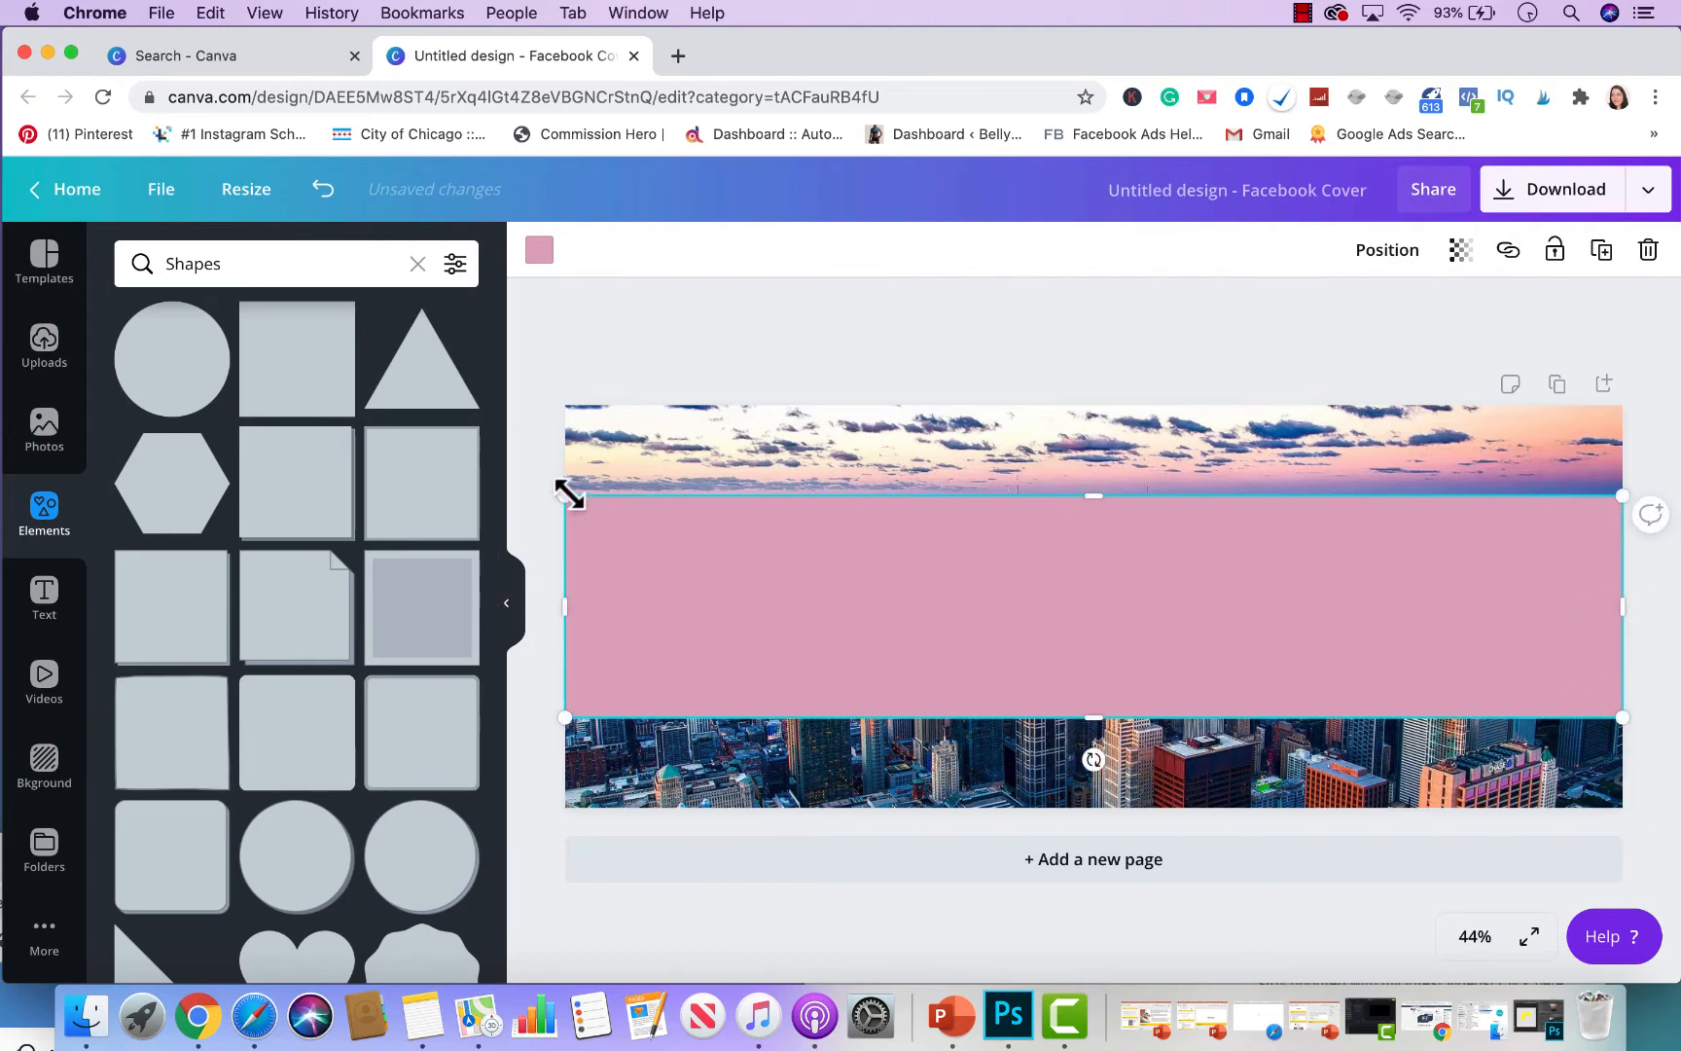
pyautogui.moveTo(569, 494); pyautogui.dragTo(586, 386)
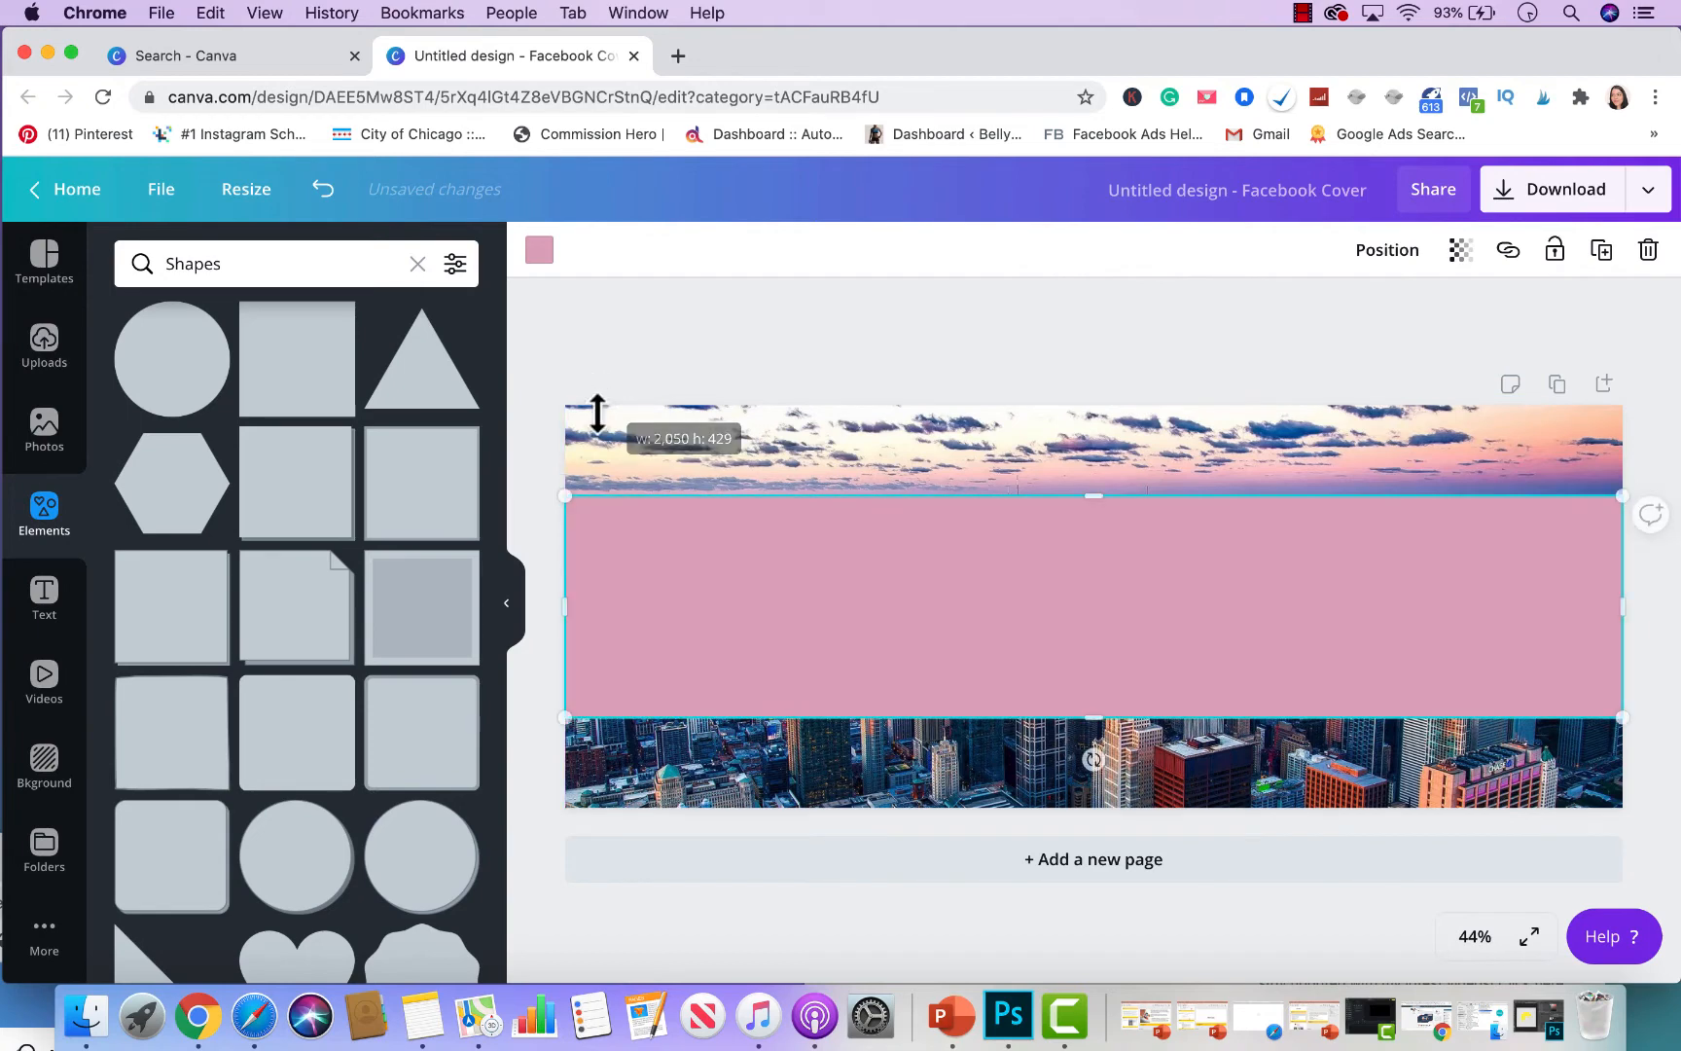
# - Colour the band with the blue-grey brand swatch and set its transparency to about 85
pyautogui.click(536, 253)
pyautogui.scroll(-5, 292, 565)
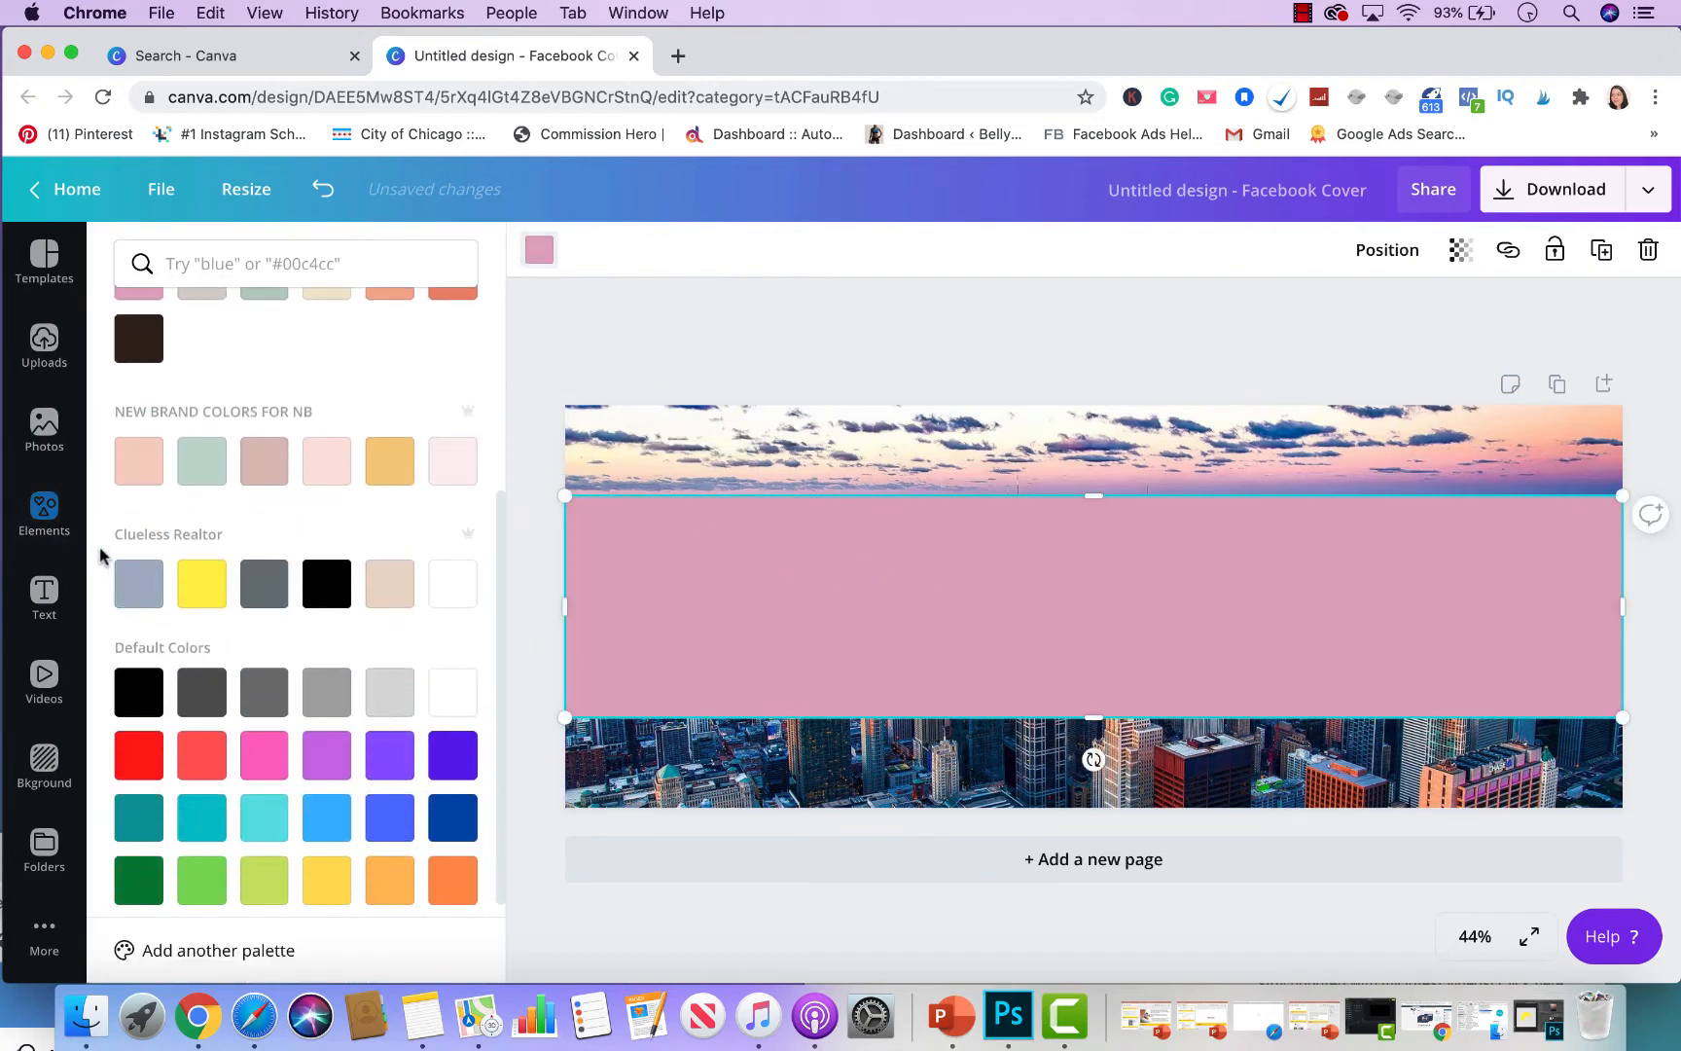
pyautogui.click(133, 585)
pyautogui.click(1372, 591)
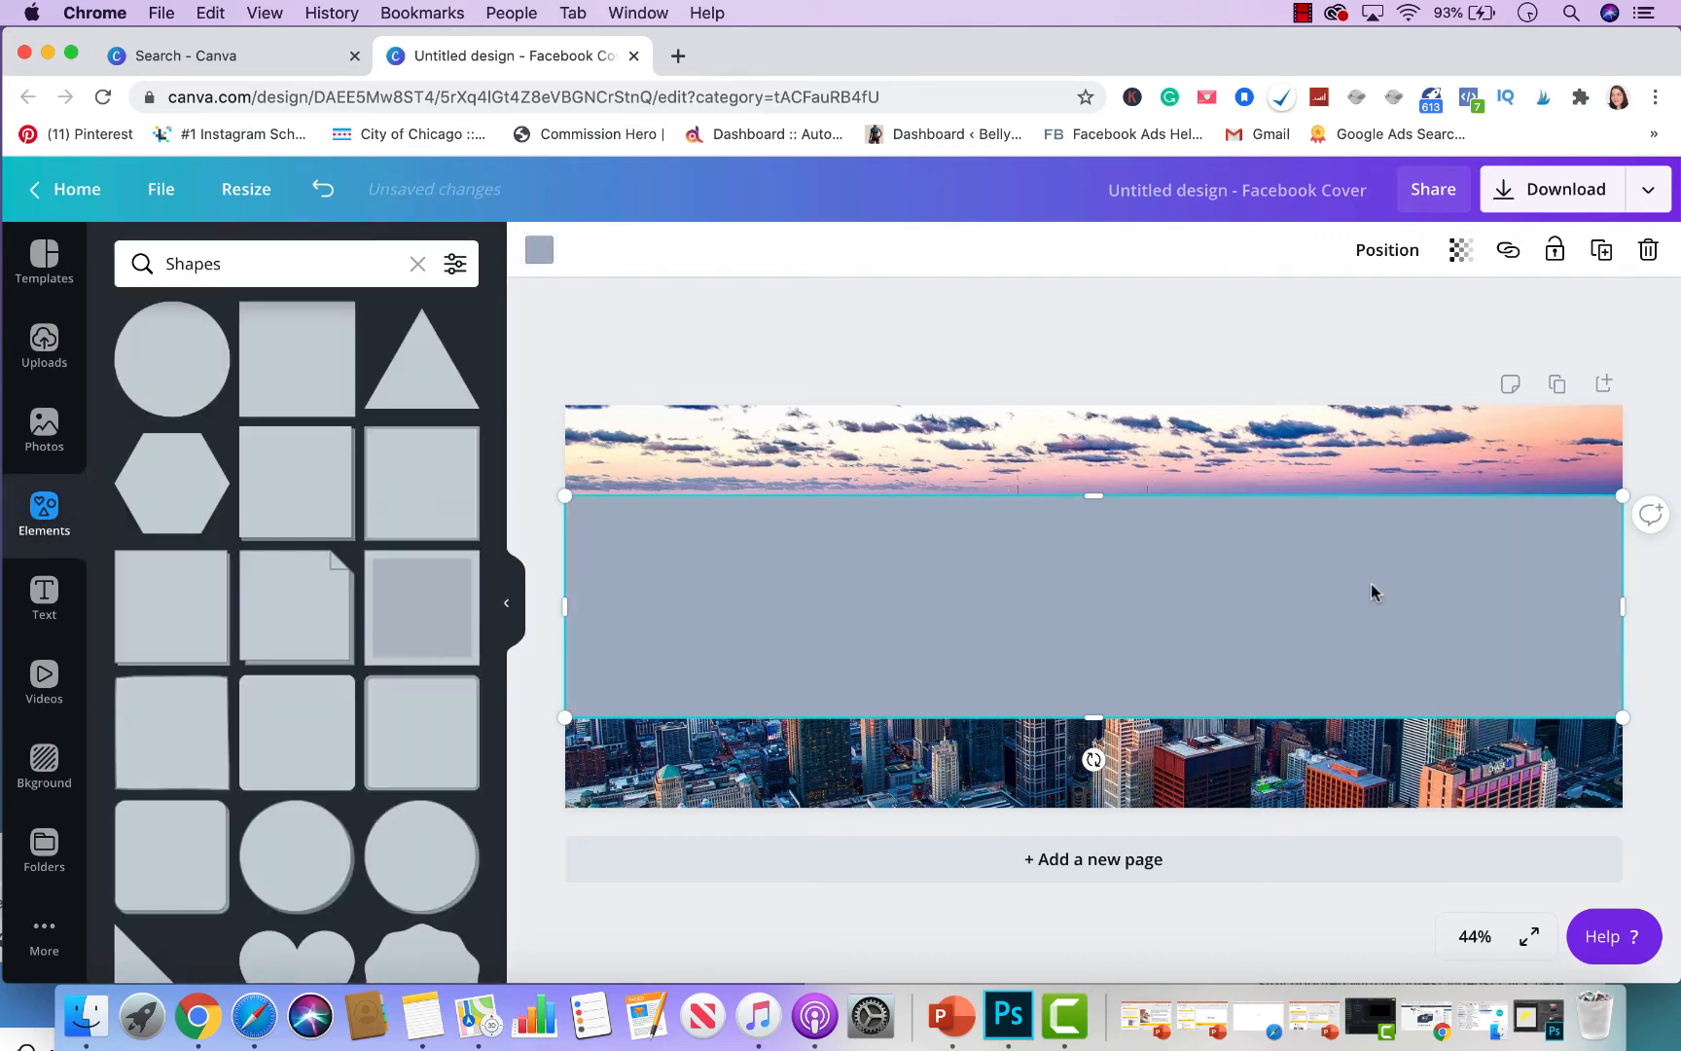
pyautogui.click(1460, 250)
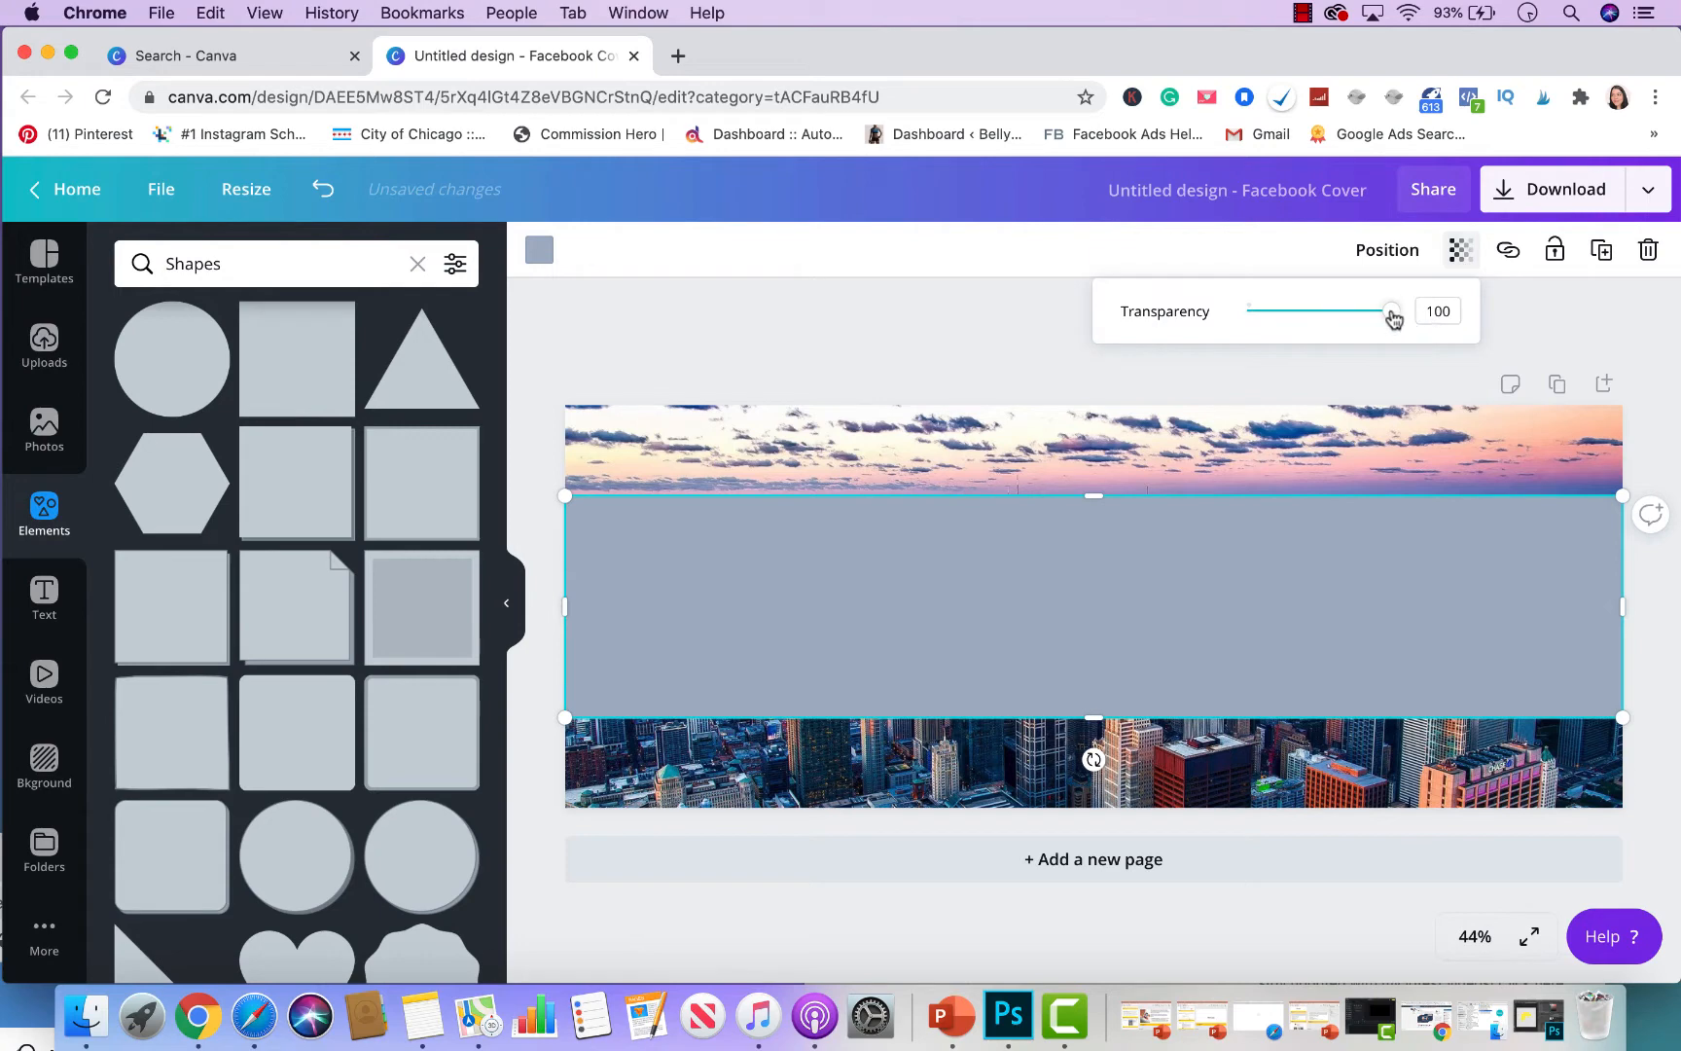
pyautogui.moveTo(1394, 318); pyautogui.dragTo(1369, 323)
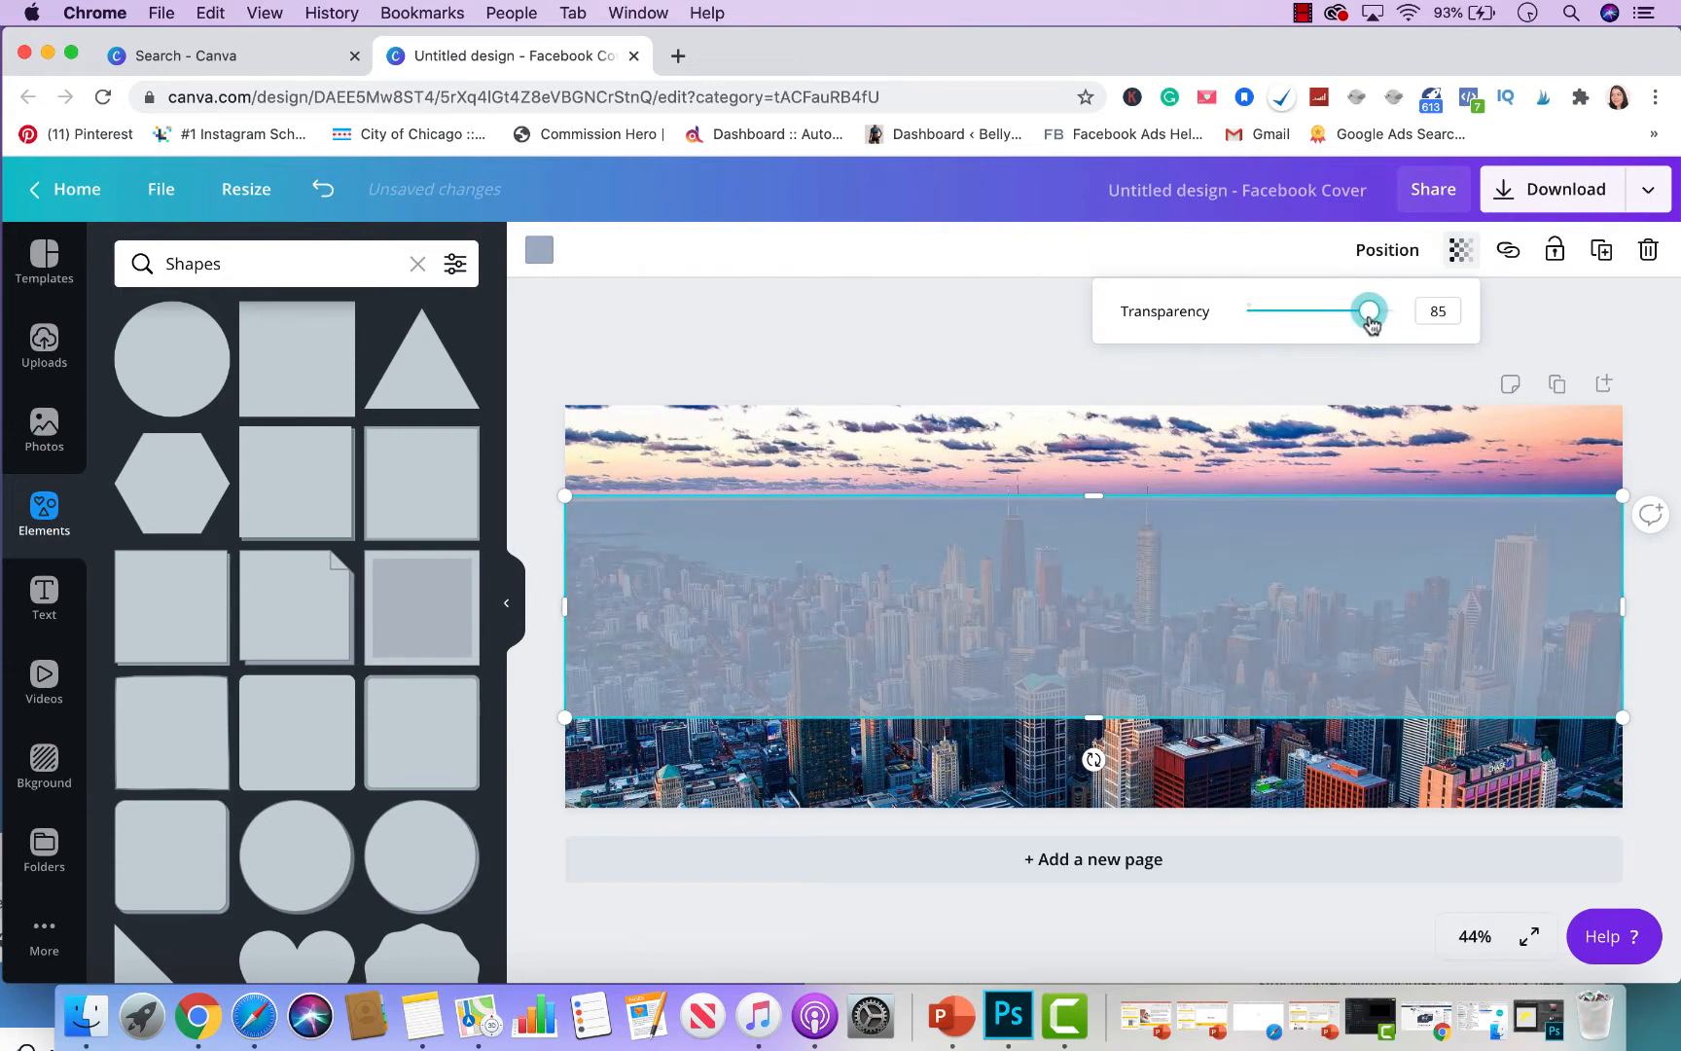
pyautogui.click(1668, 336)
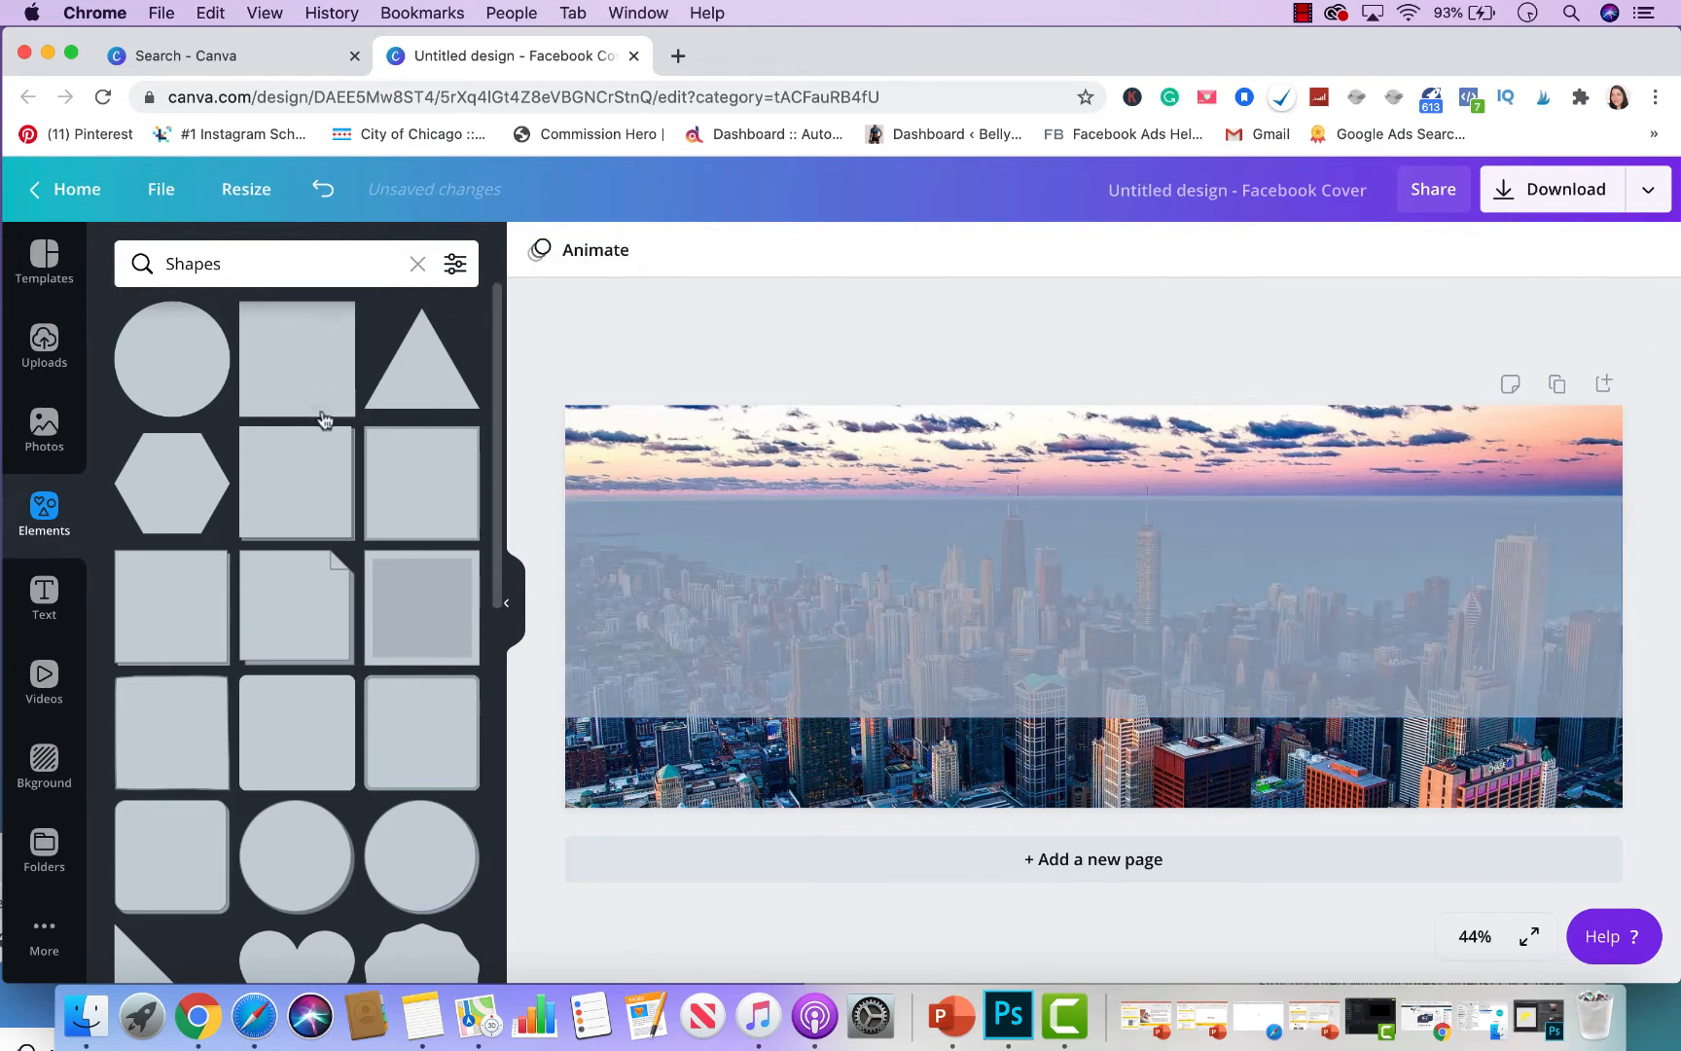
# - Add a text combination and replace its heading with 'Welcome To Clueless Realtor'
pyautogui.click(39, 593)
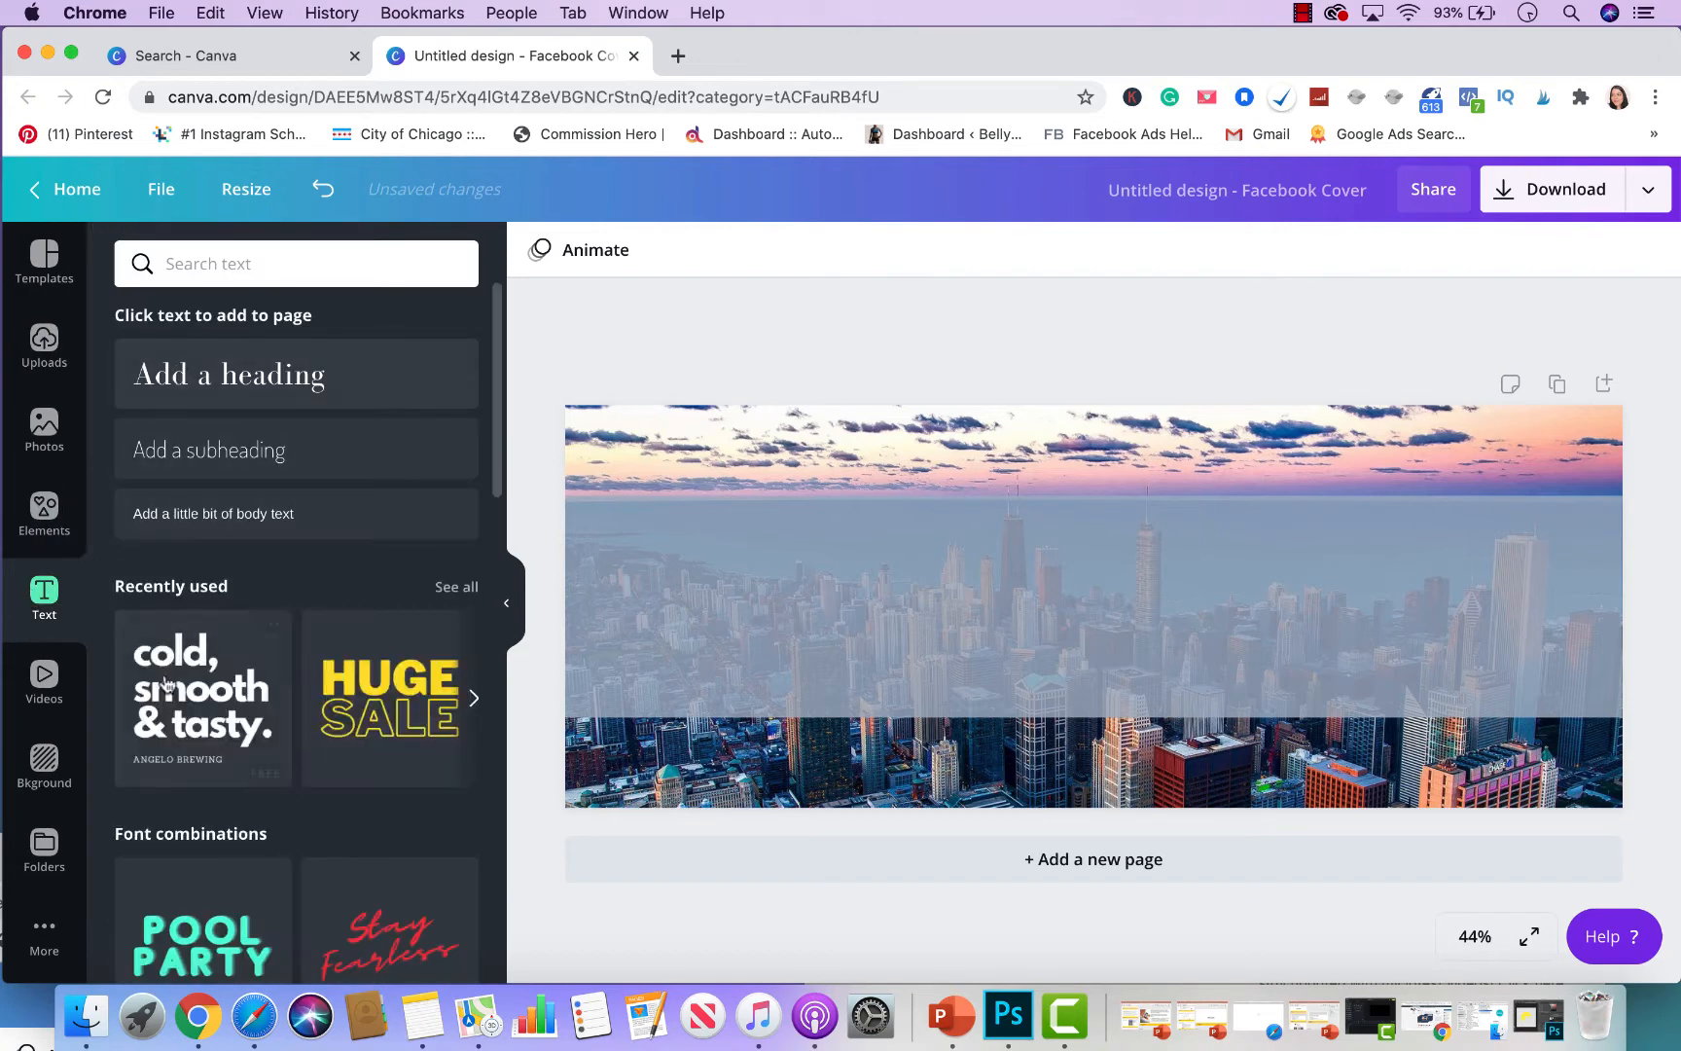
pyautogui.click(174, 701)
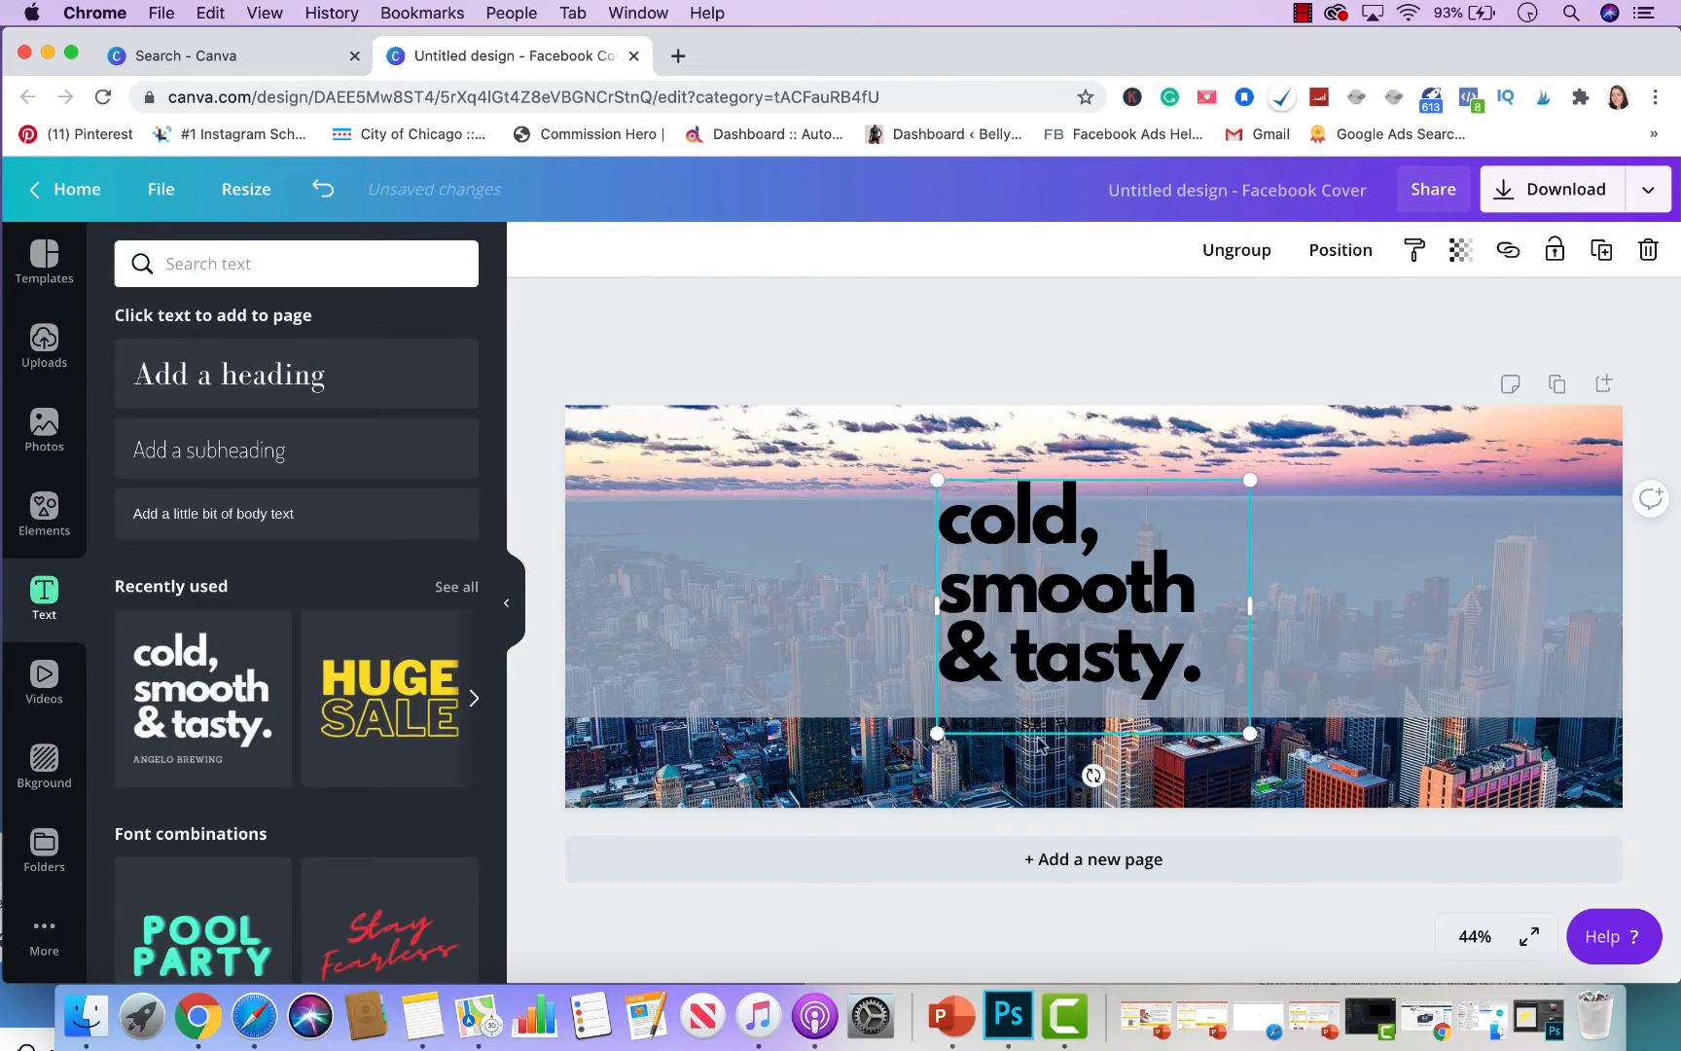
pyautogui.click(1039, 742)
pyautogui.click(1228, 657)
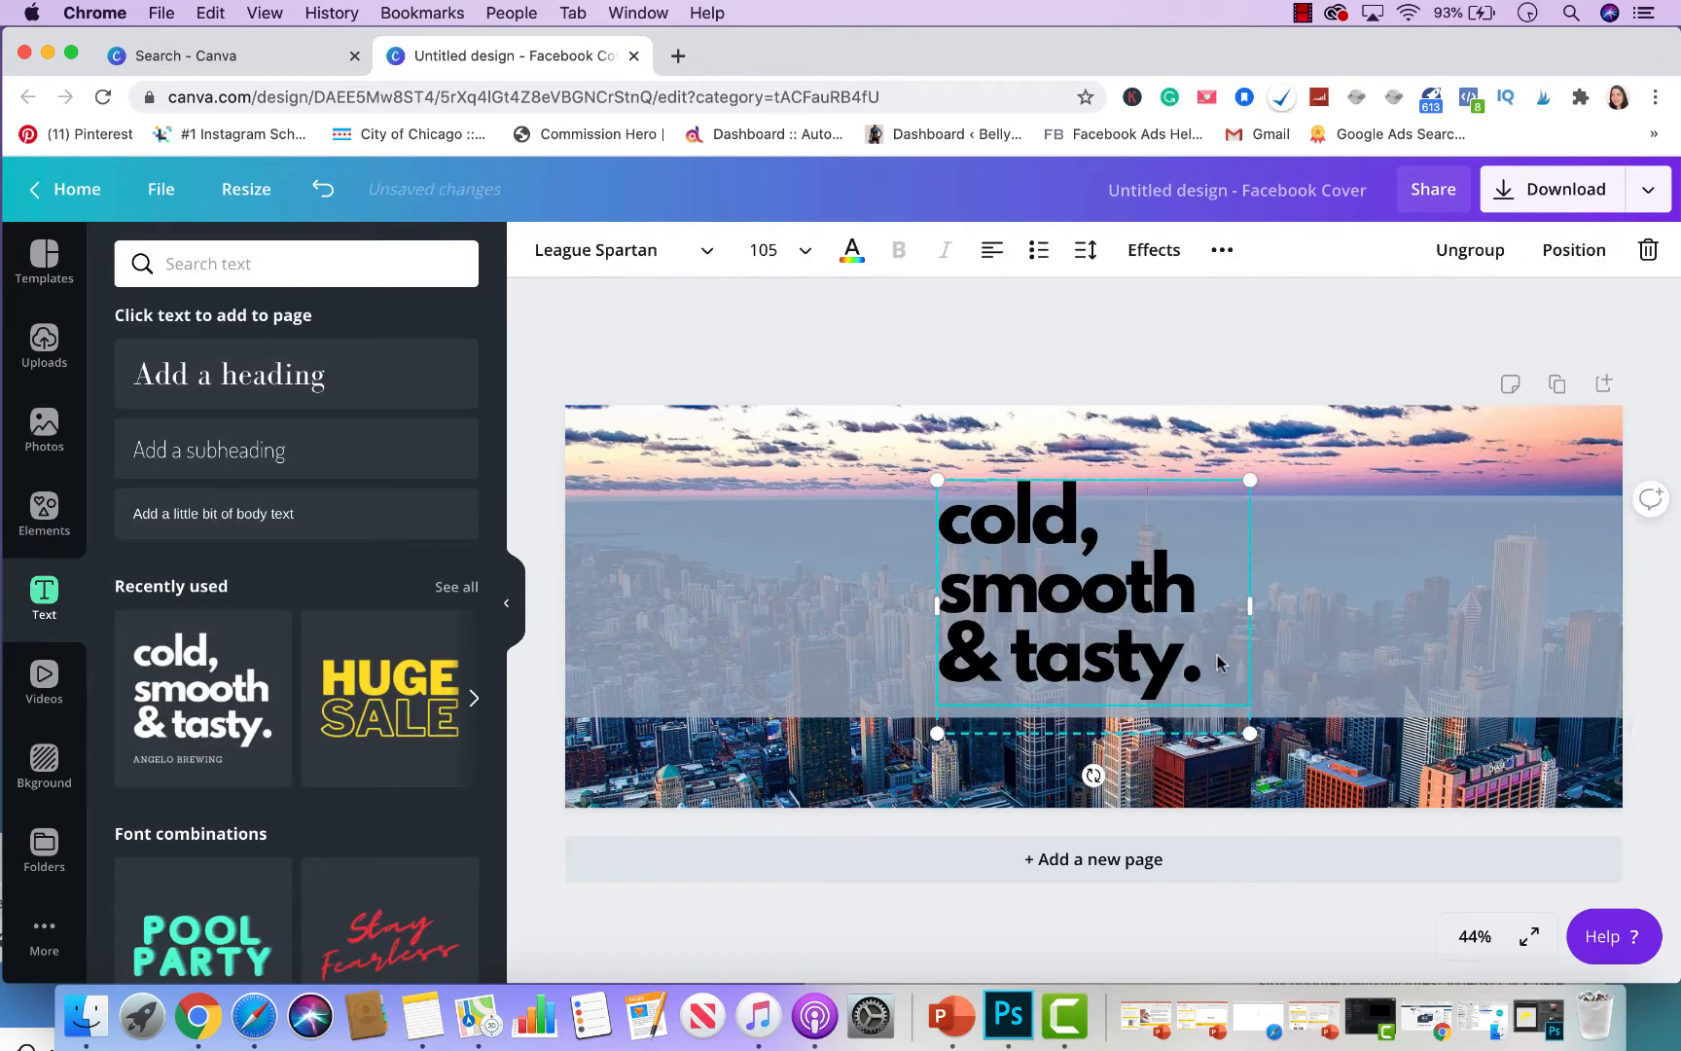
pyautogui.doubleClick(1217, 658)
pyautogui.write('Welcom T')
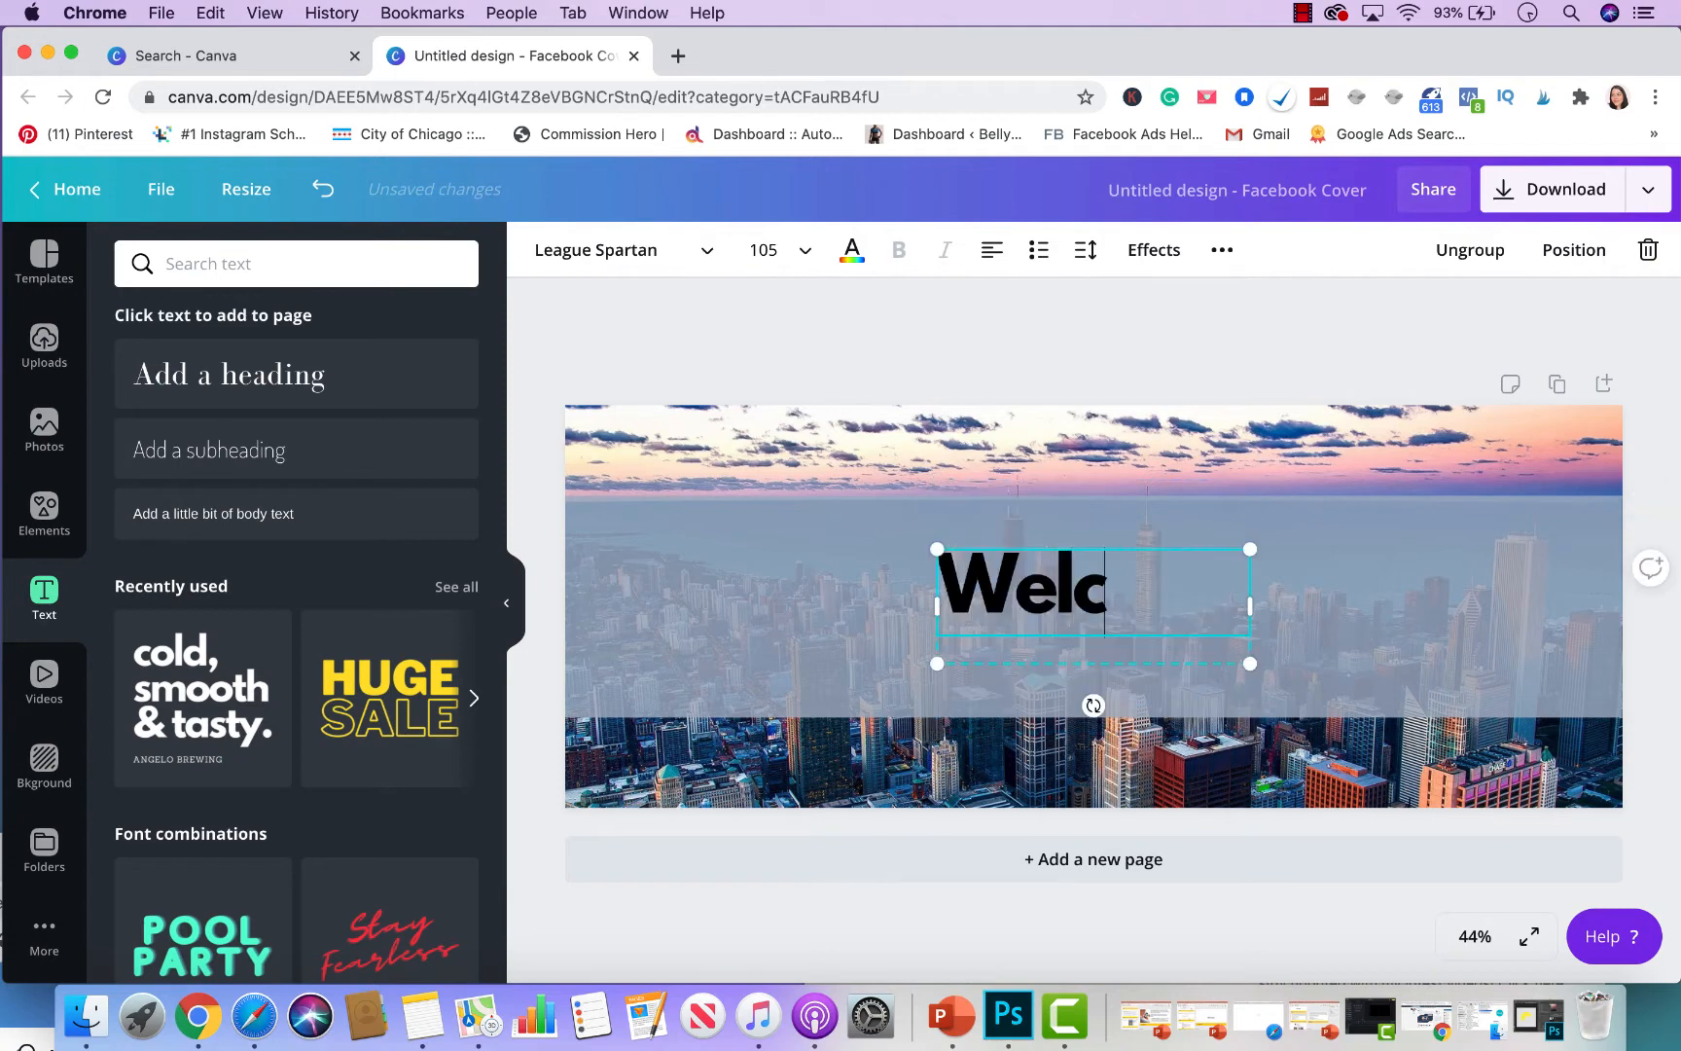
pyautogui.press('BackSpace')
pyautogui.press('BackSpace')
pyautogui.press('BackSpace')
pyautogui.press('BackSpace')
pyautogui.write('ome To C')
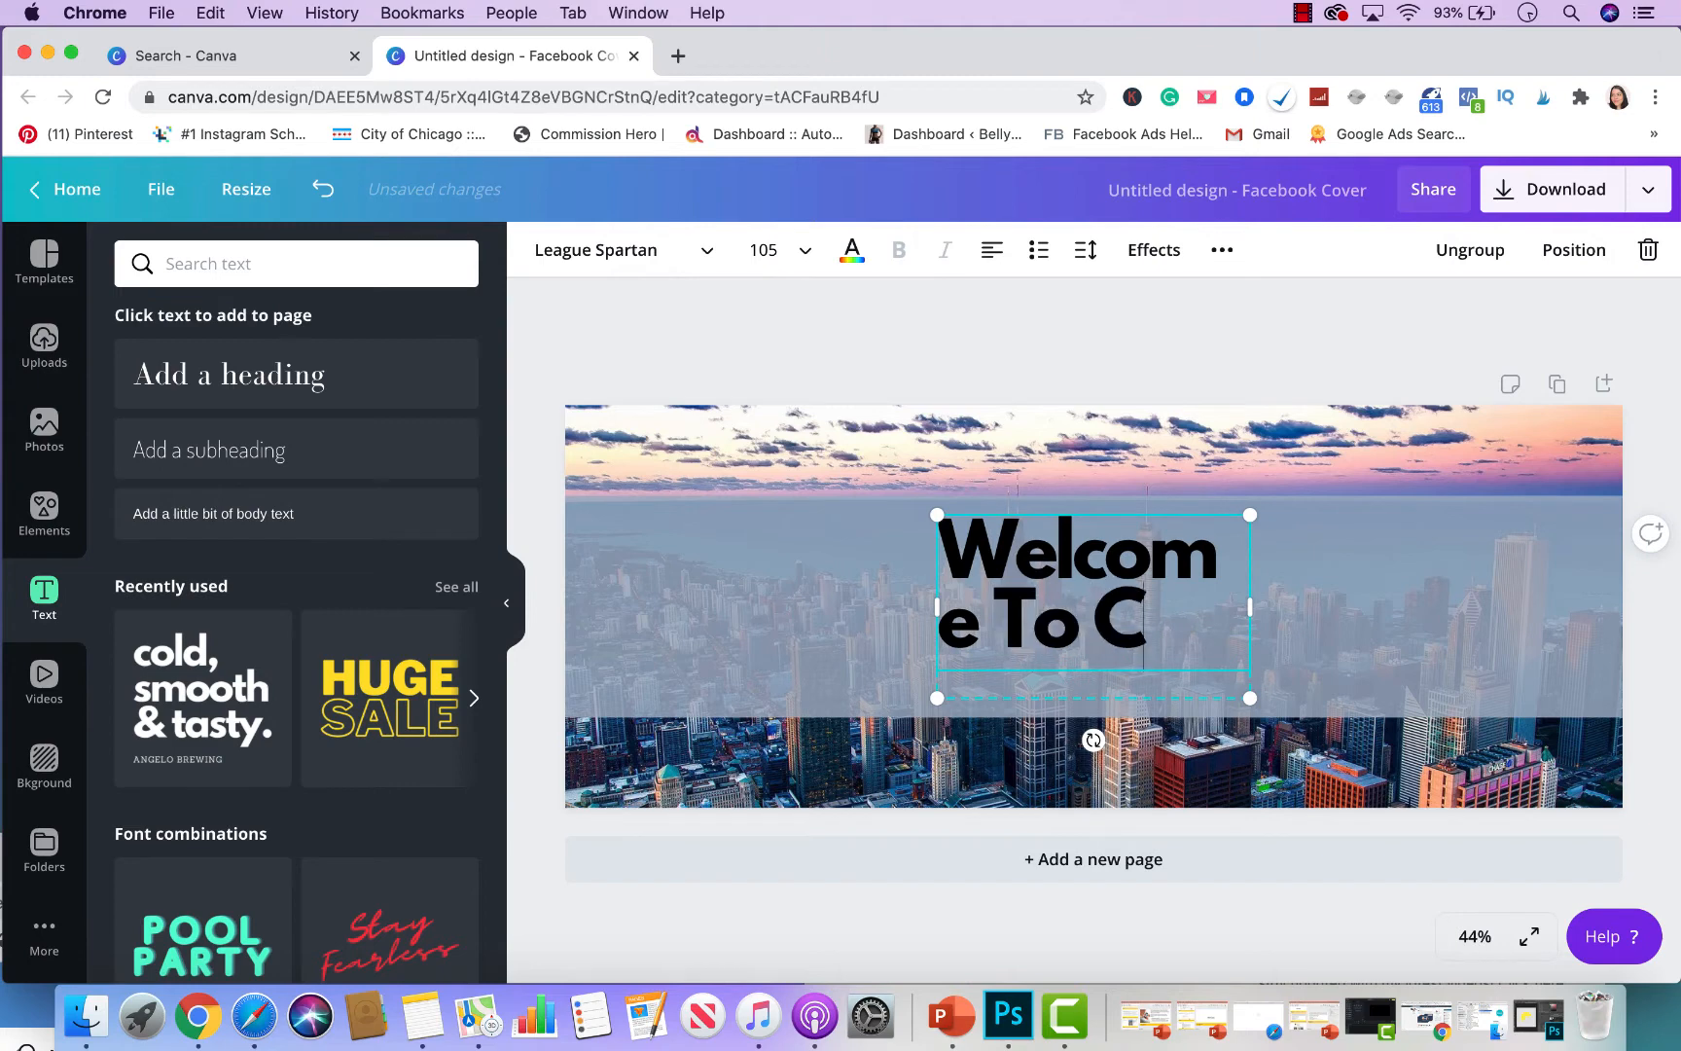
pyautogui.write('lueless Reatlor')
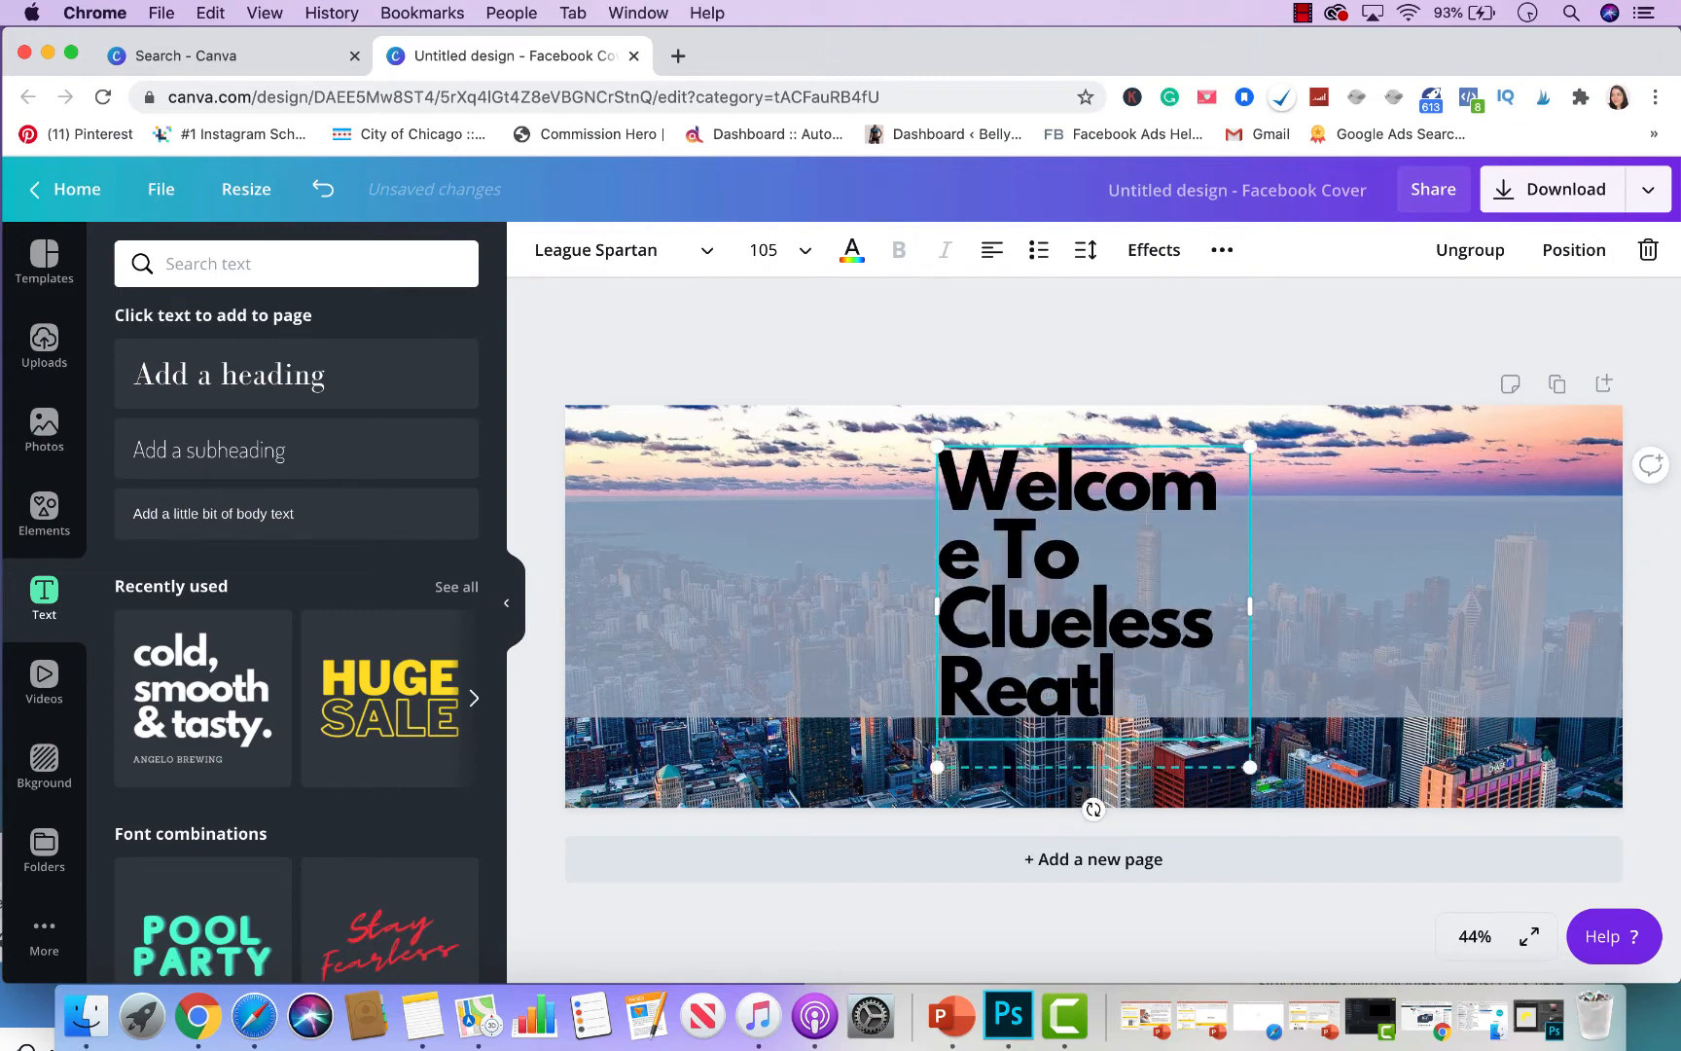
pyautogui.press('BackSpace')
pyautogui.press('BackSpace')
pyautogui.press('BackSpace')
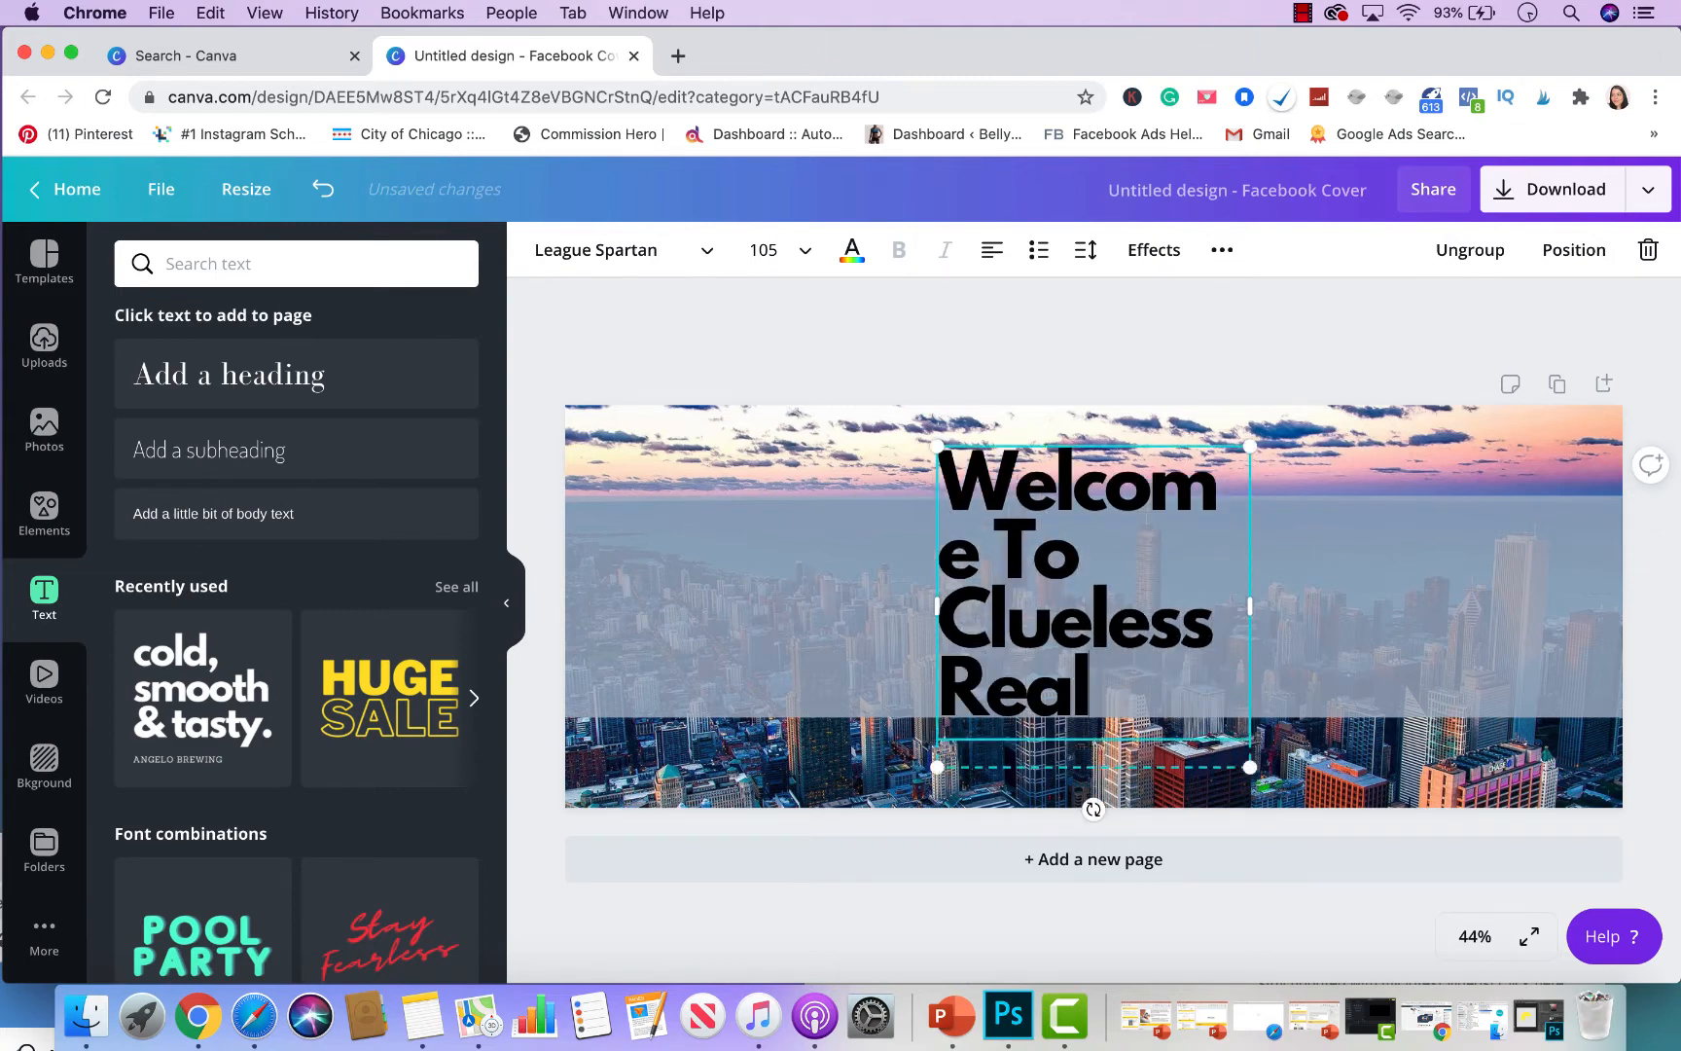
pyautogui.write('tor')
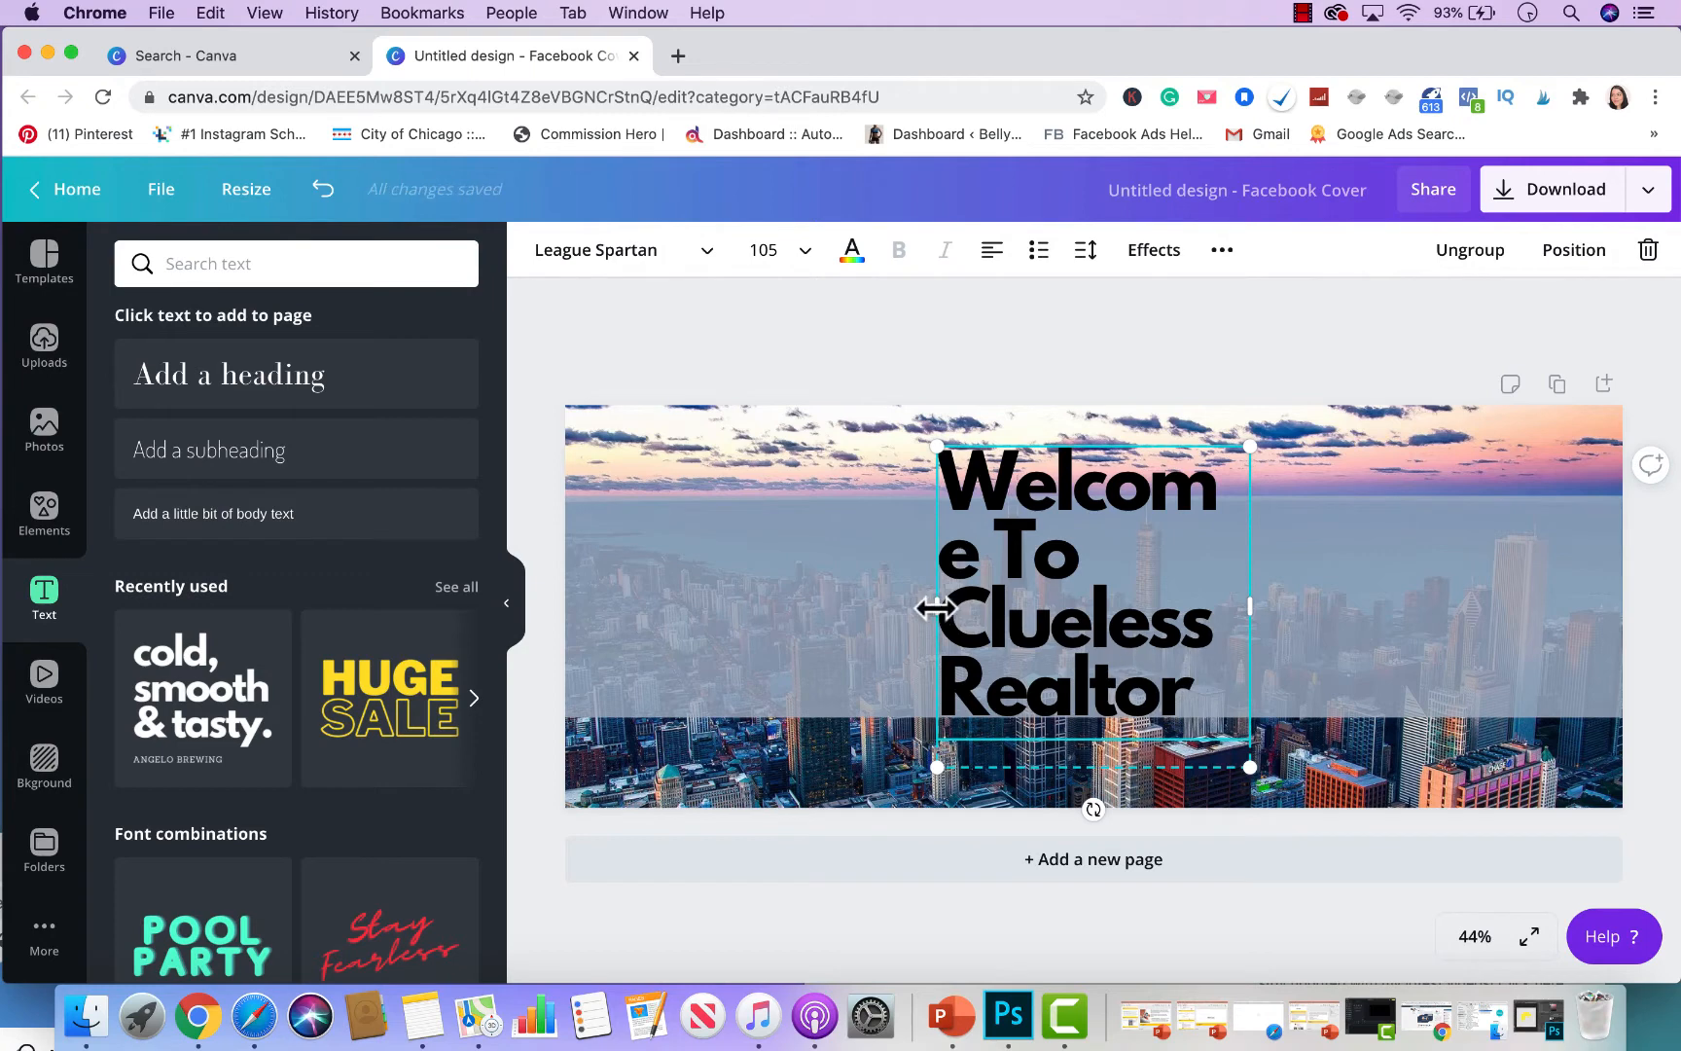
# - Widen the heading box so the text fits one line, centred on the translucent band
pyautogui.moveTo(936, 607); pyautogui.dragTo(605, 608)
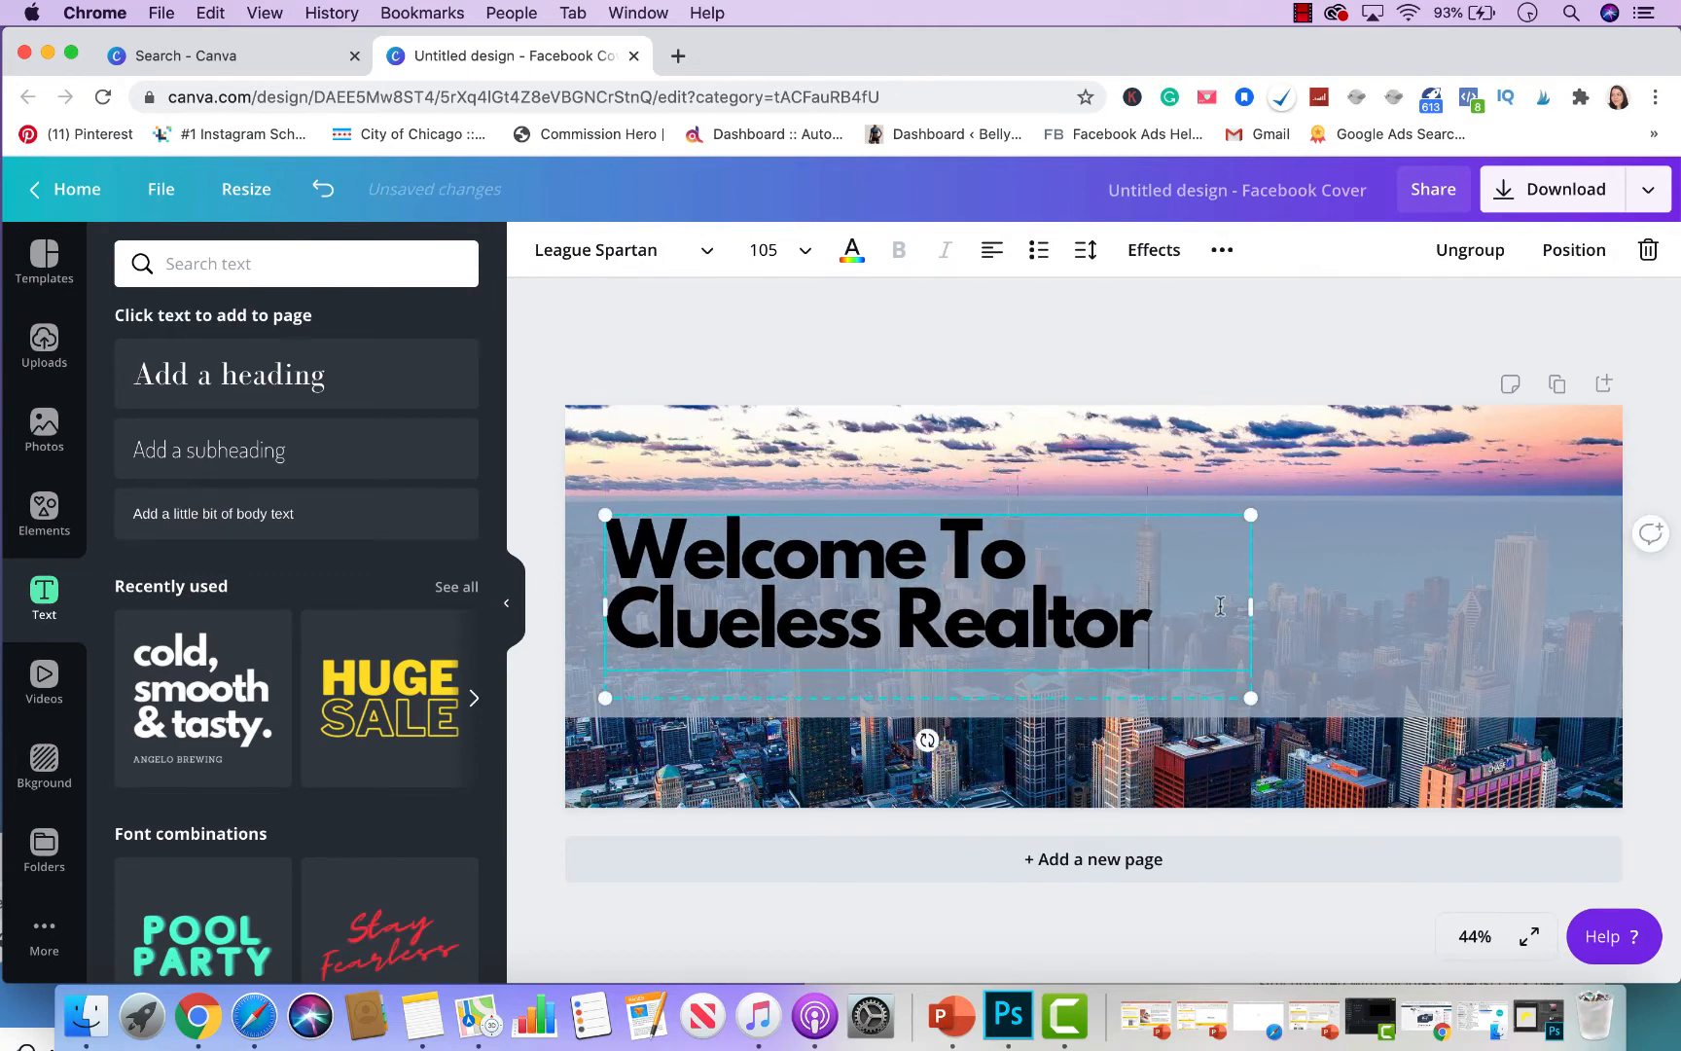
pyautogui.moveTo(1252, 611); pyautogui.dragTo(1660, 601)
pyautogui.click(1623, 343)
pyautogui.click(1423, 579)
pyautogui.moveTo(1422, 579)
pyautogui.mouseDown()
pyautogui.moveTo(1380, 601)
pyautogui.moveTo(1422, 607)
pyautogui.mouseUp()
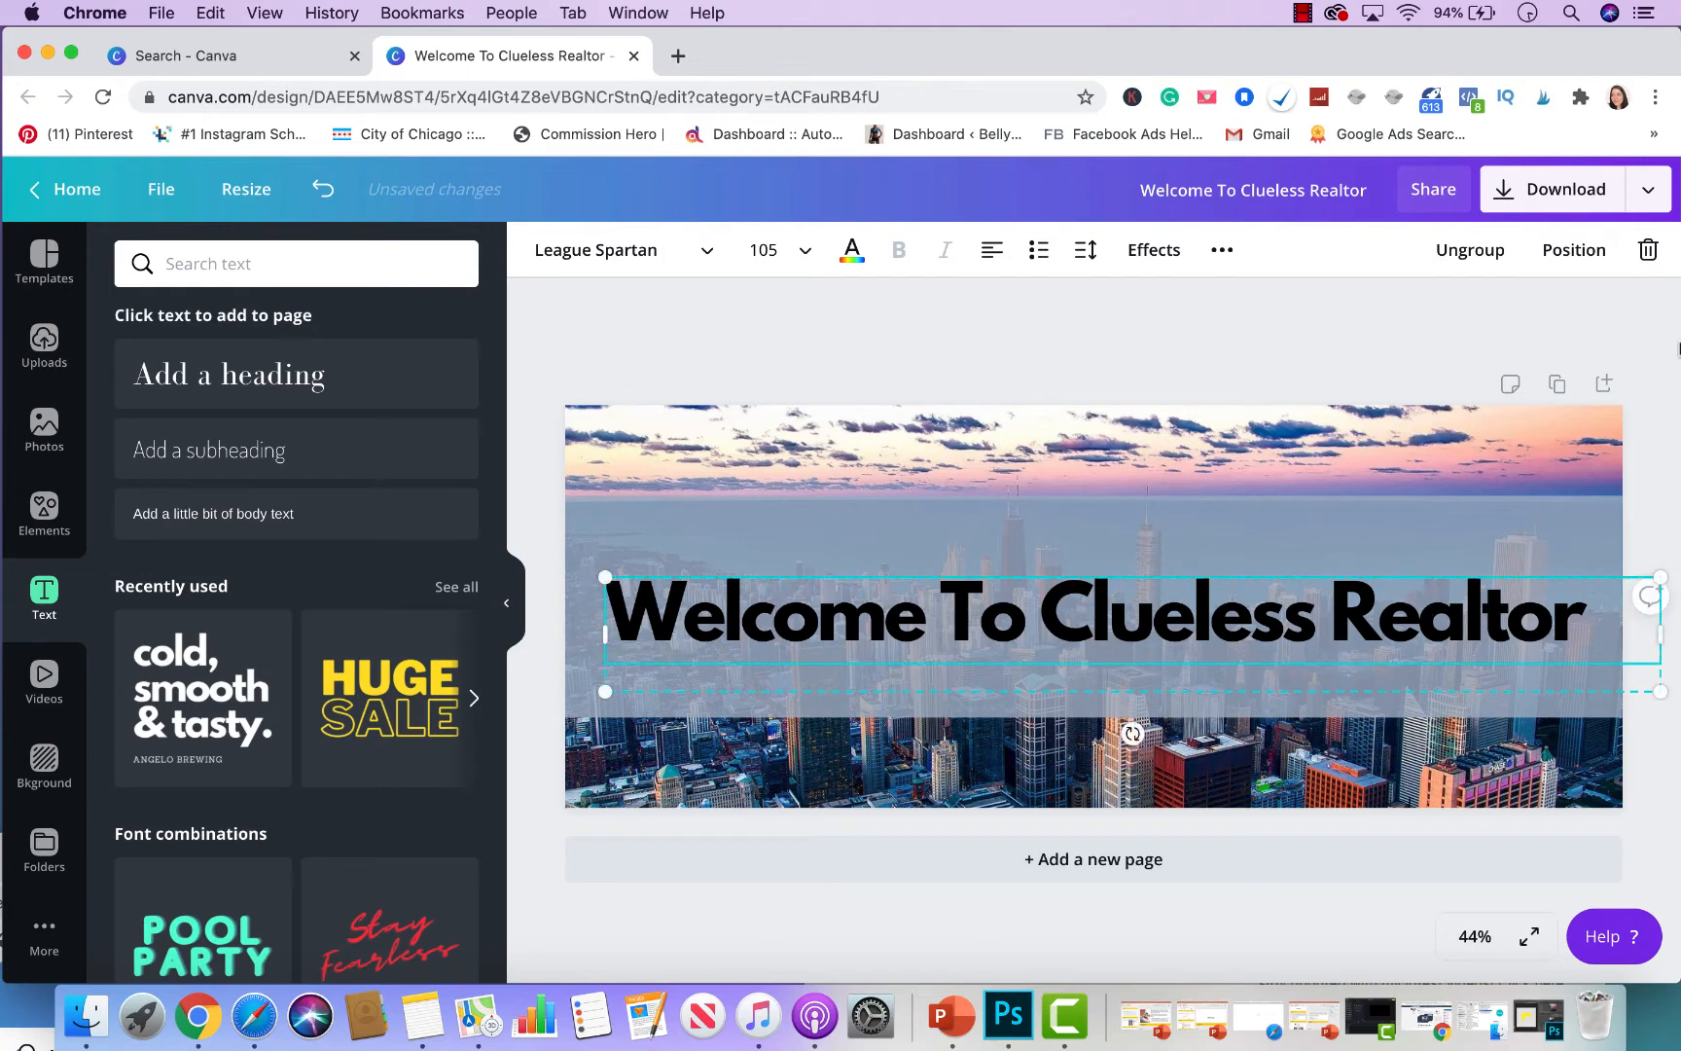
pyautogui.click(1464, 347)
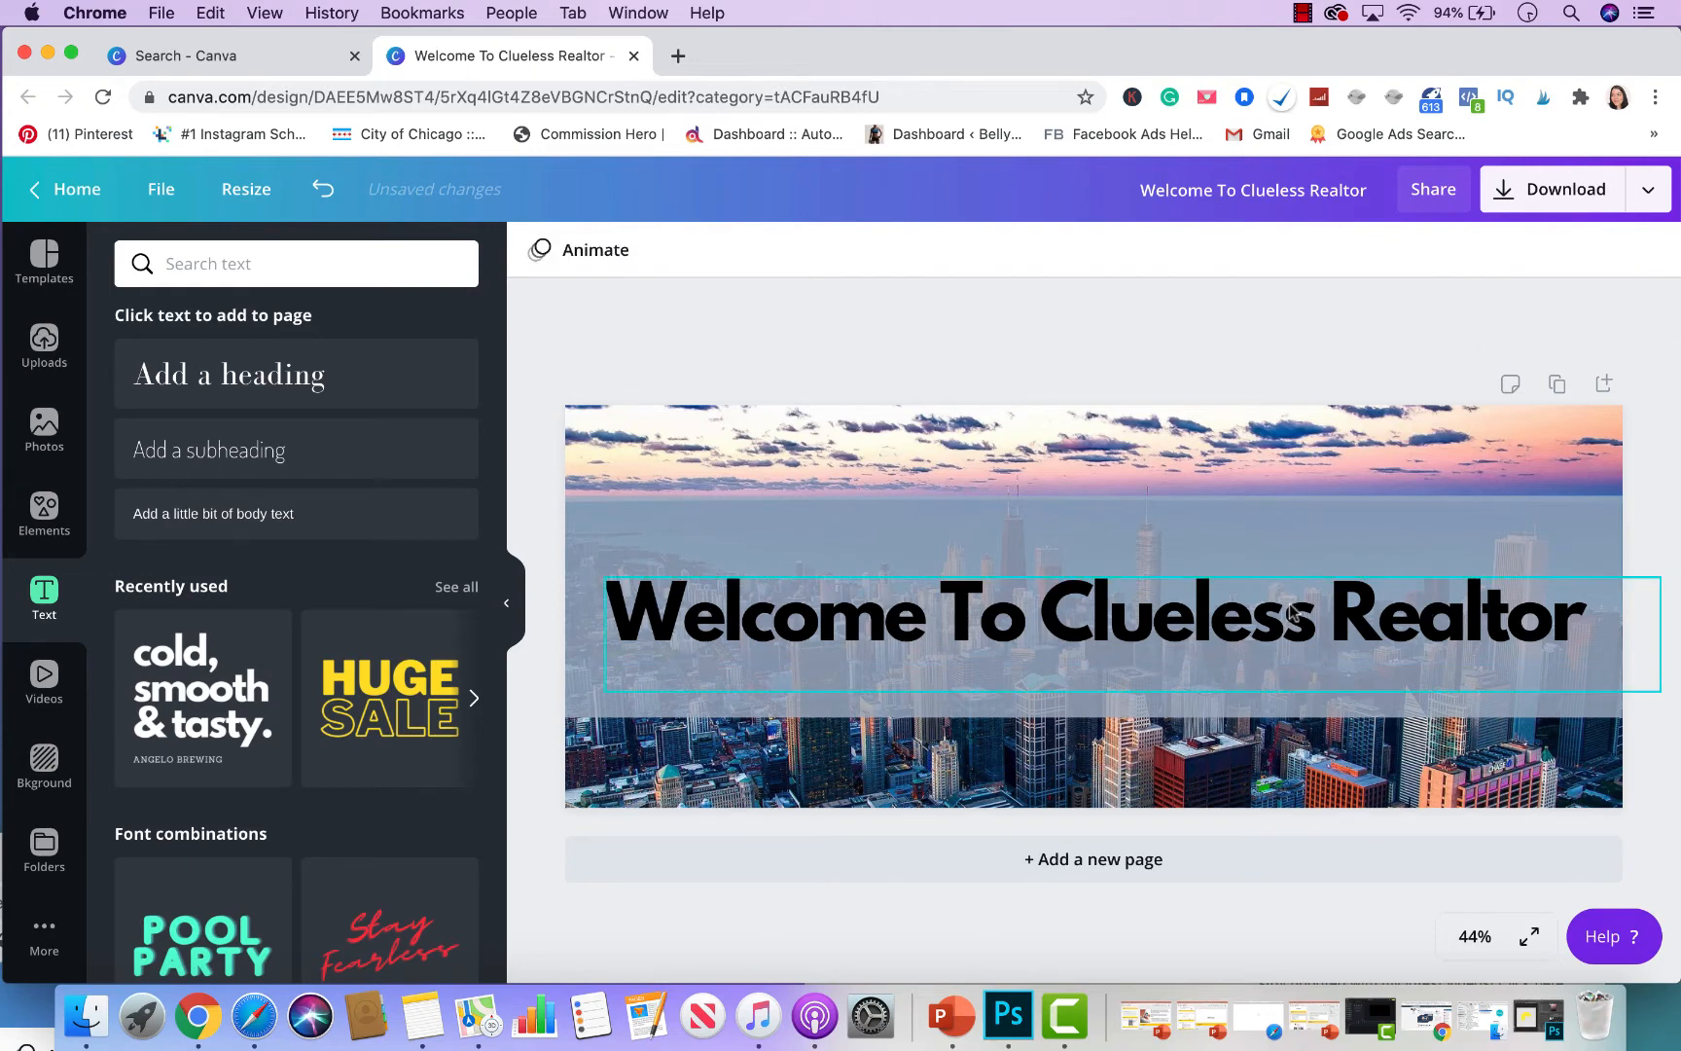
pyautogui.click(1391, 622)
pyautogui.click(1335, 530)
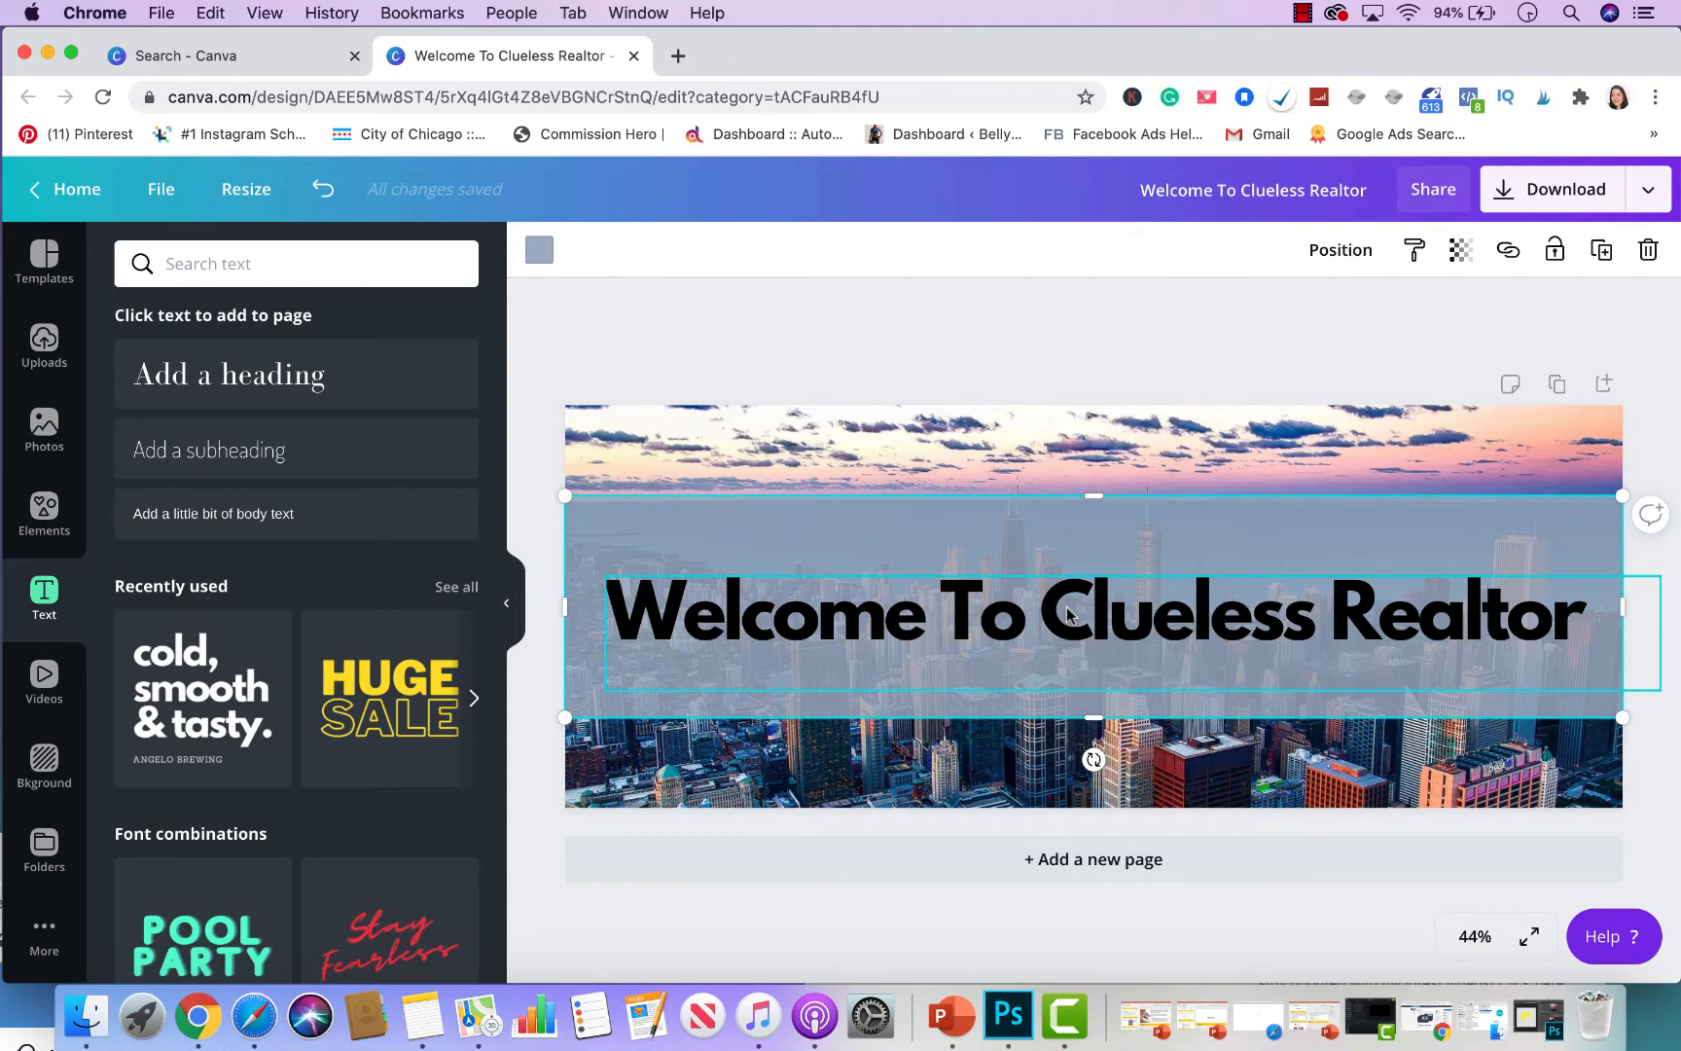
# - From the home page, enter custom dimensions of 1080 × 1080 px for a new design
pyautogui.click(42, 258)
pyautogui.click(68, 189)
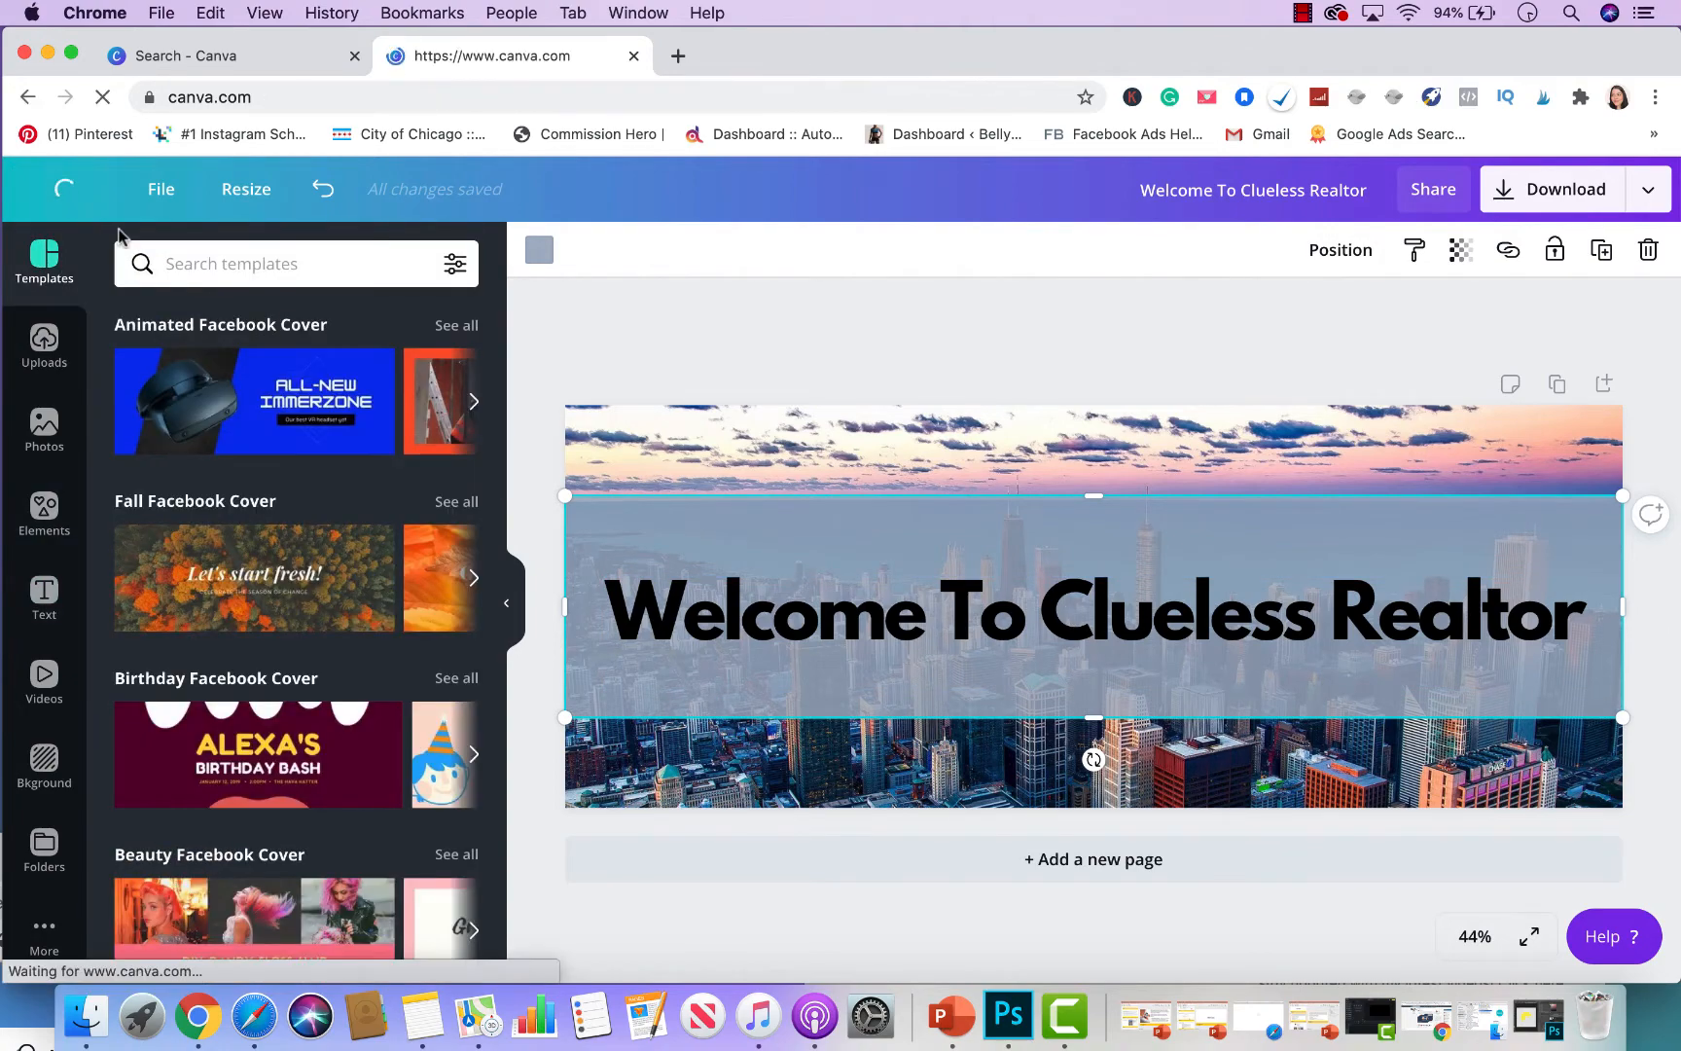
pyautogui.click(1457, 216)
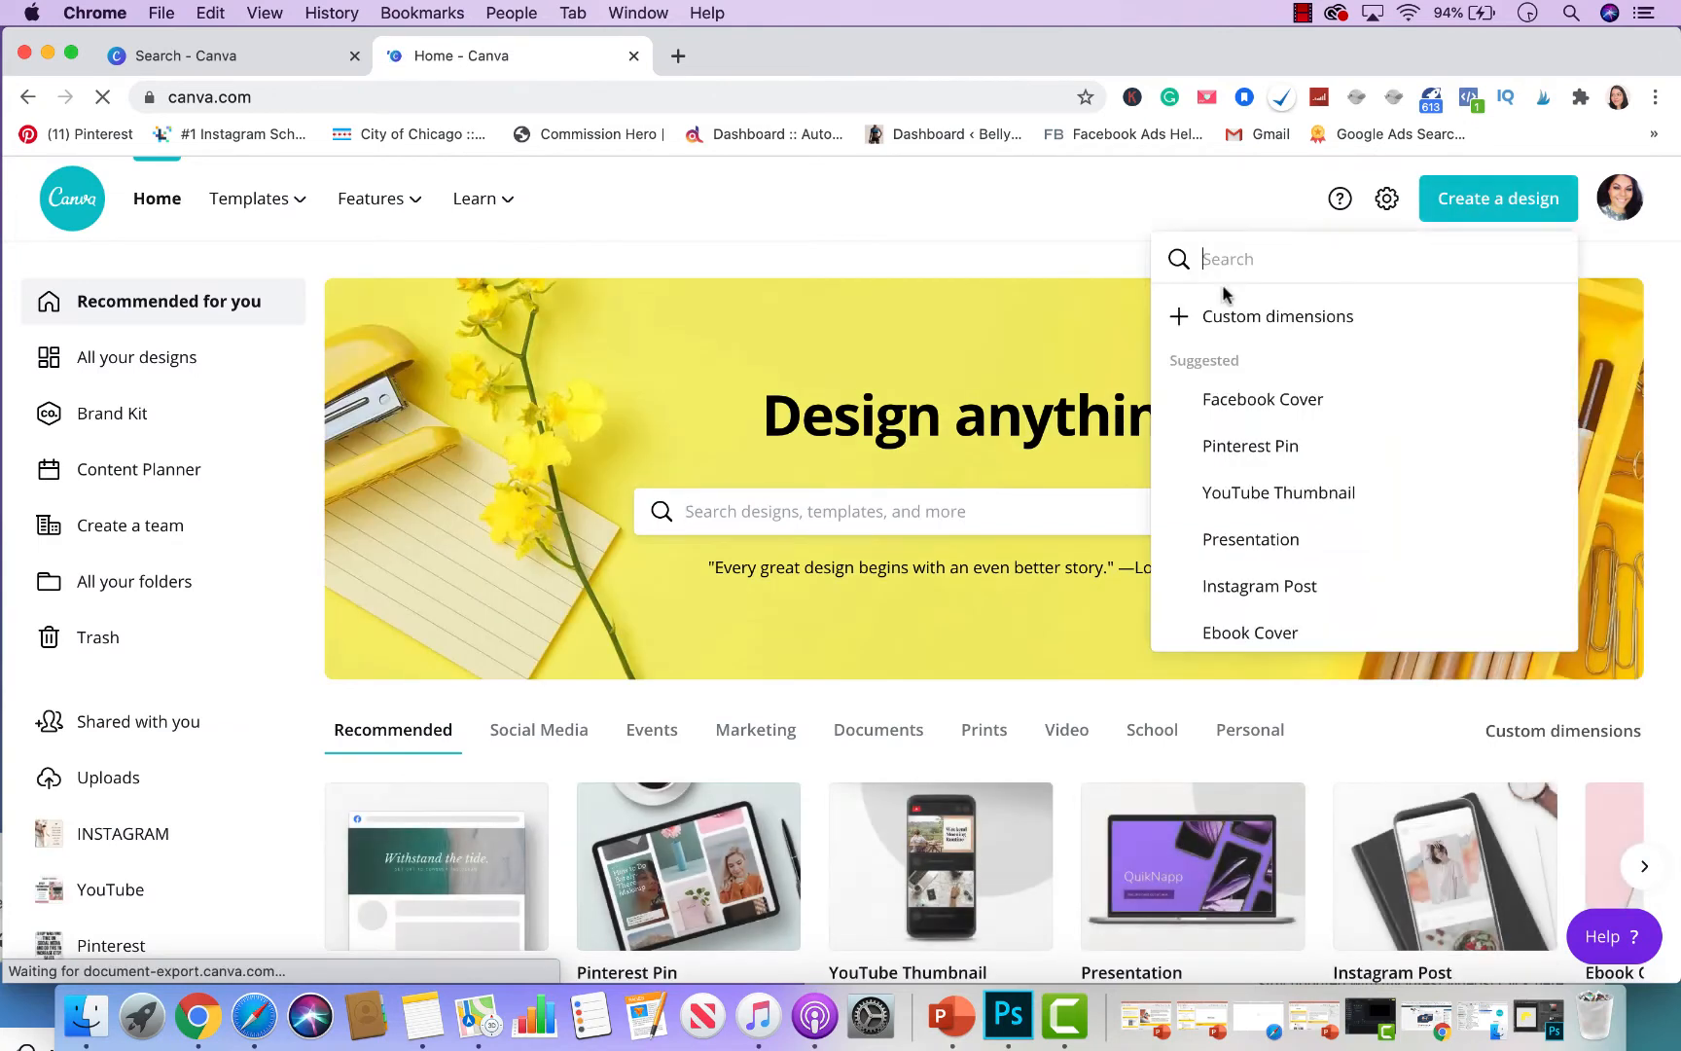
pyautogui.click(1269, 320)
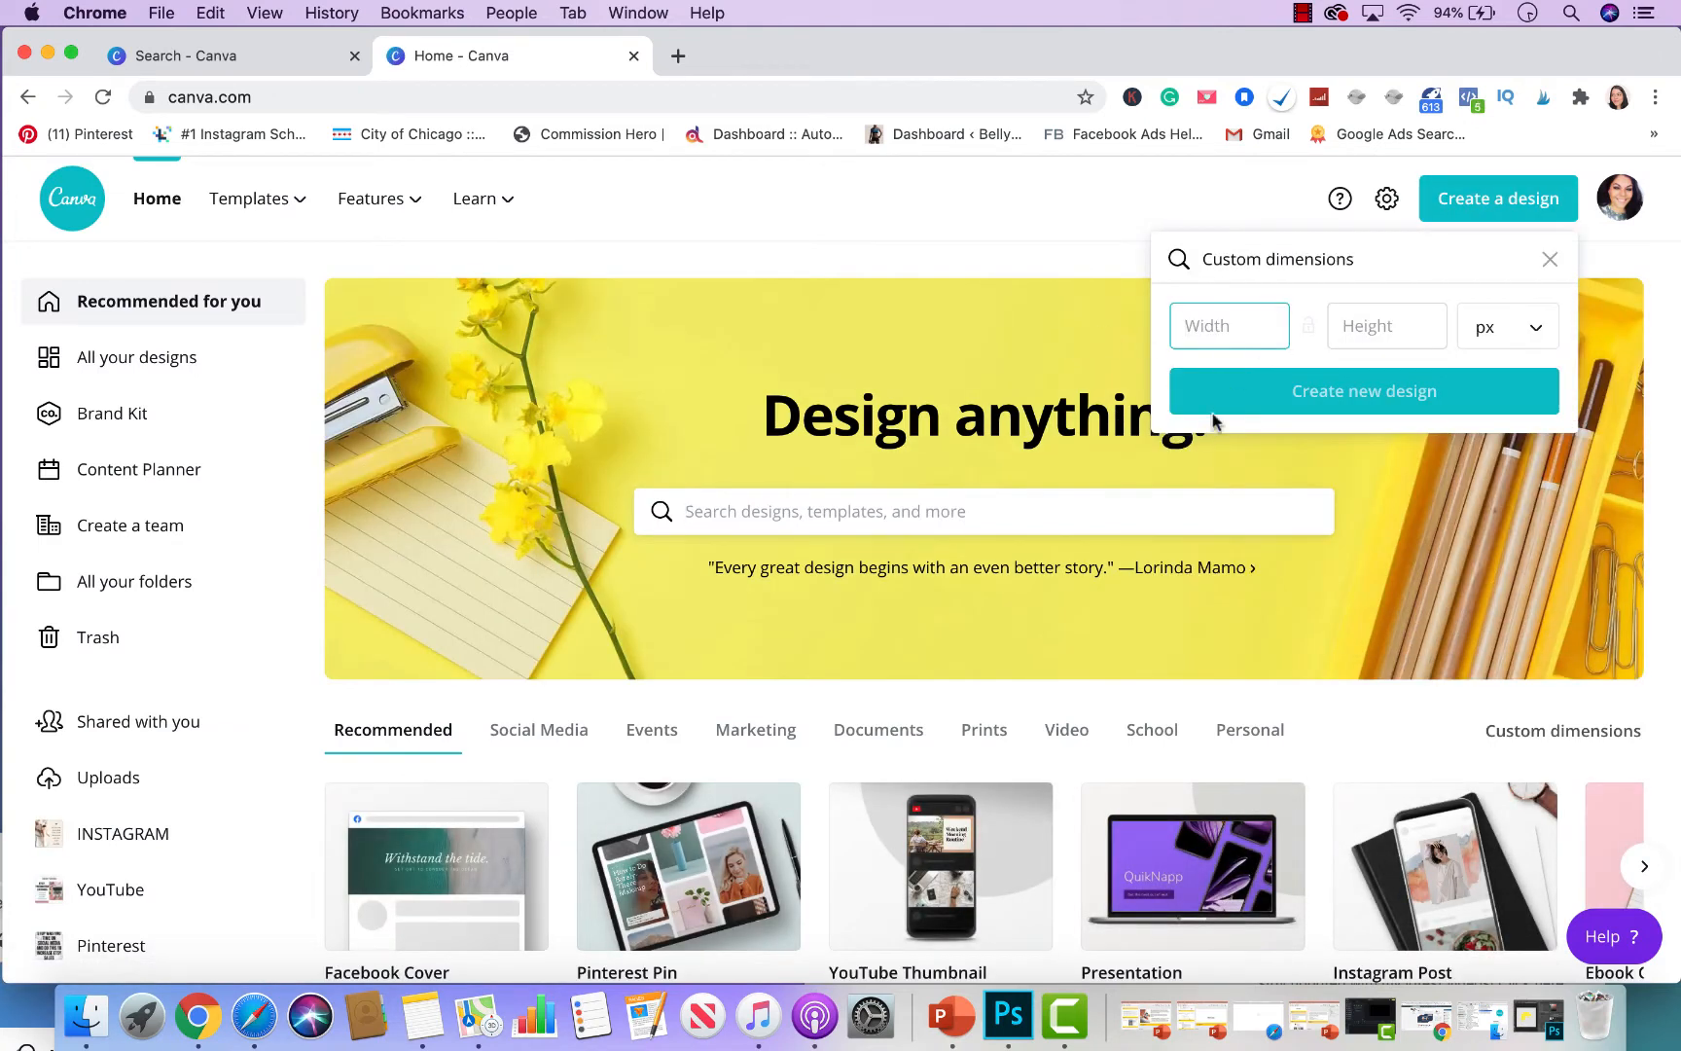
pyautogui.write('1080')
pyautogui.press('Tab')
pyautogui.write('1')
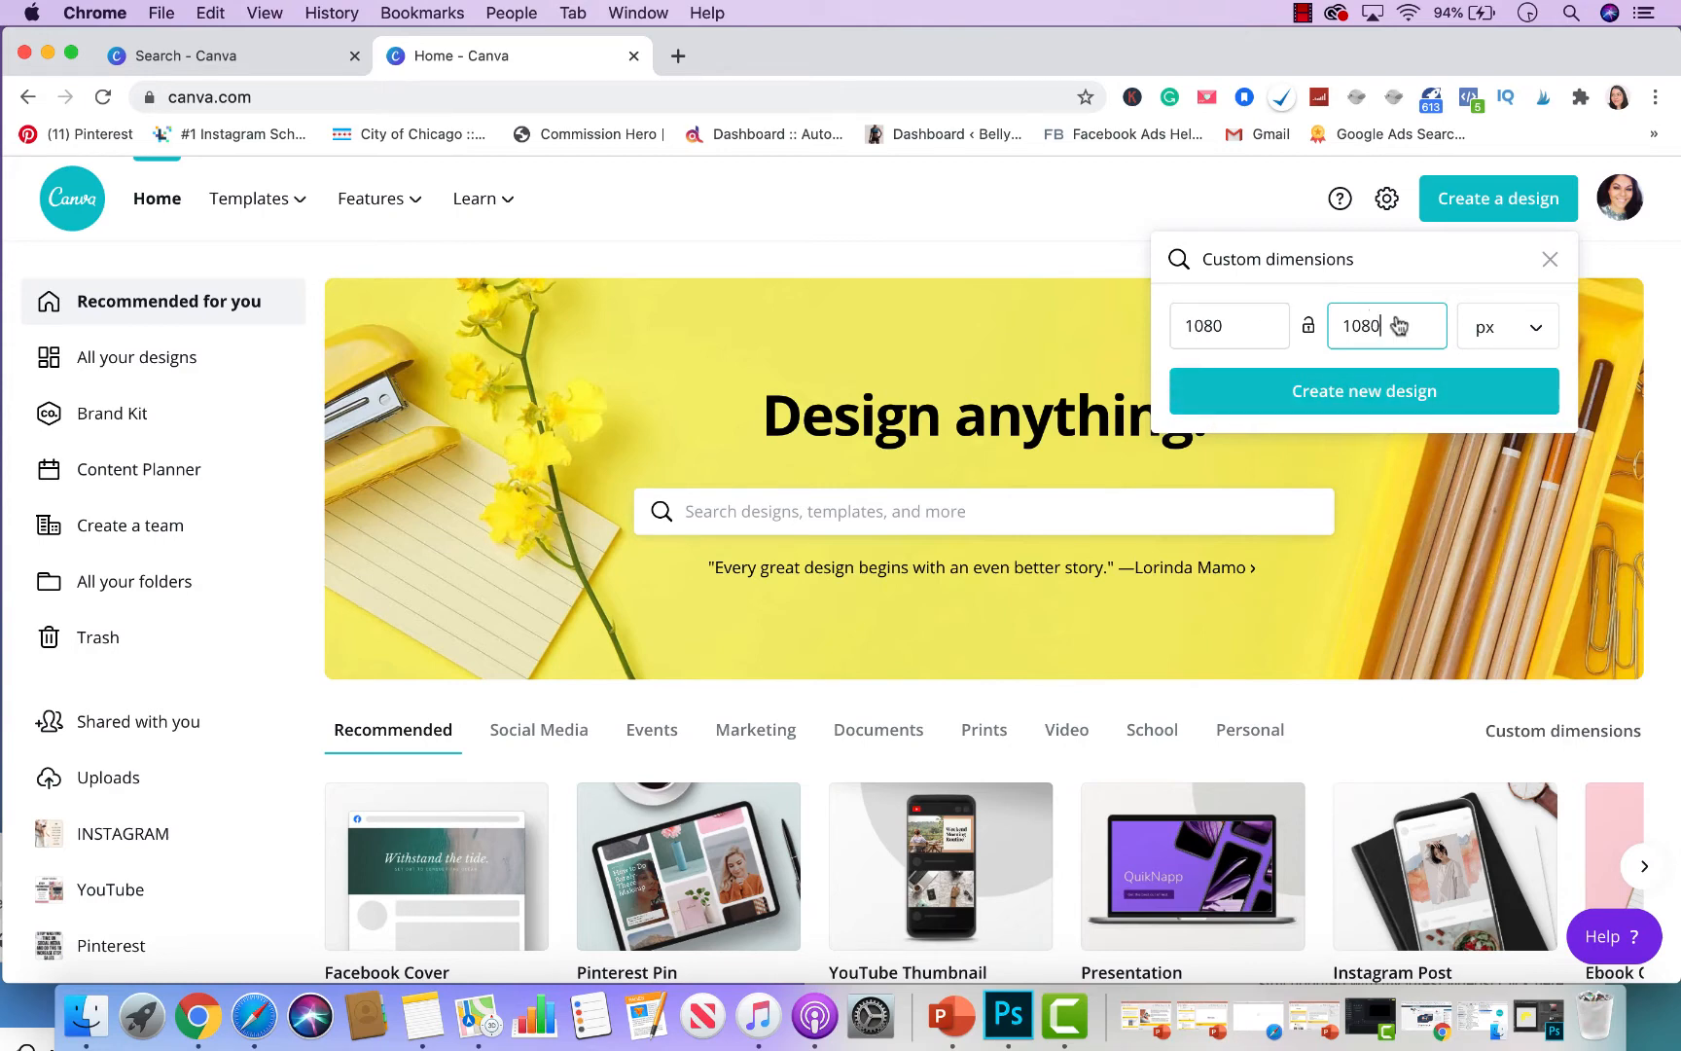
# - Create the 1080×1080 design and fill the page with the uploaded brick-wall portrait photo
pyautogui.click(1373, 392)
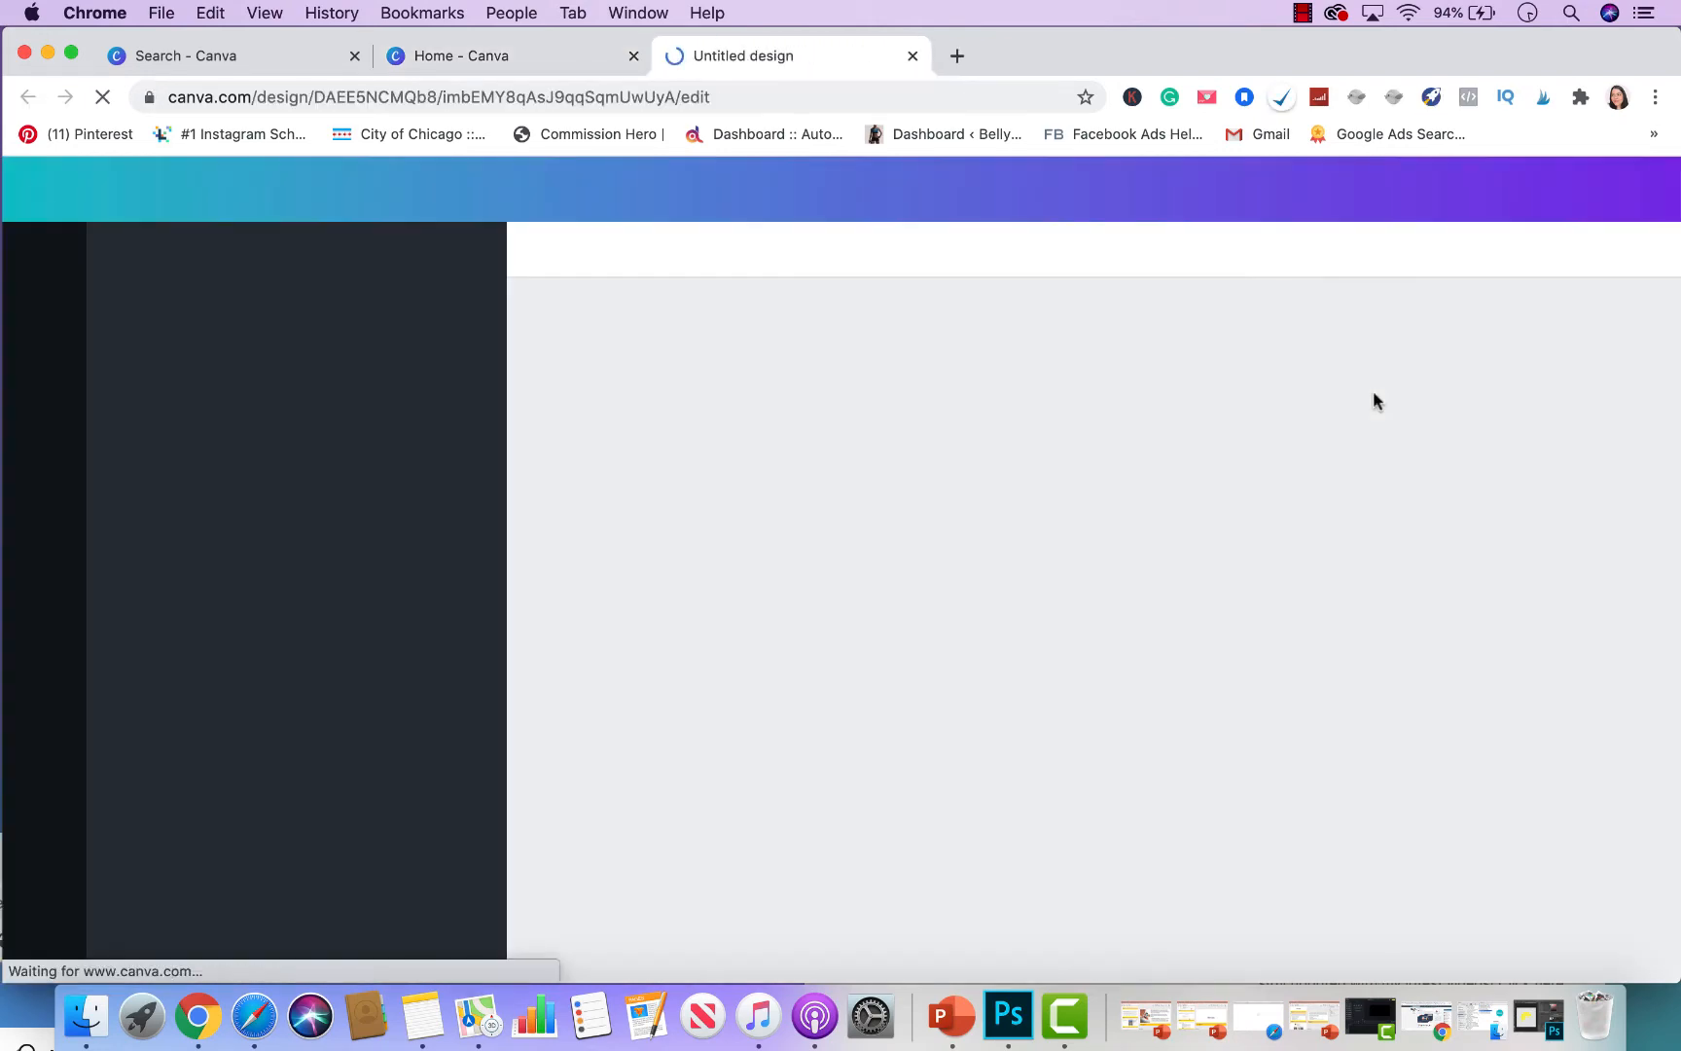
pyautogui.scroll(-2, 239, 627)
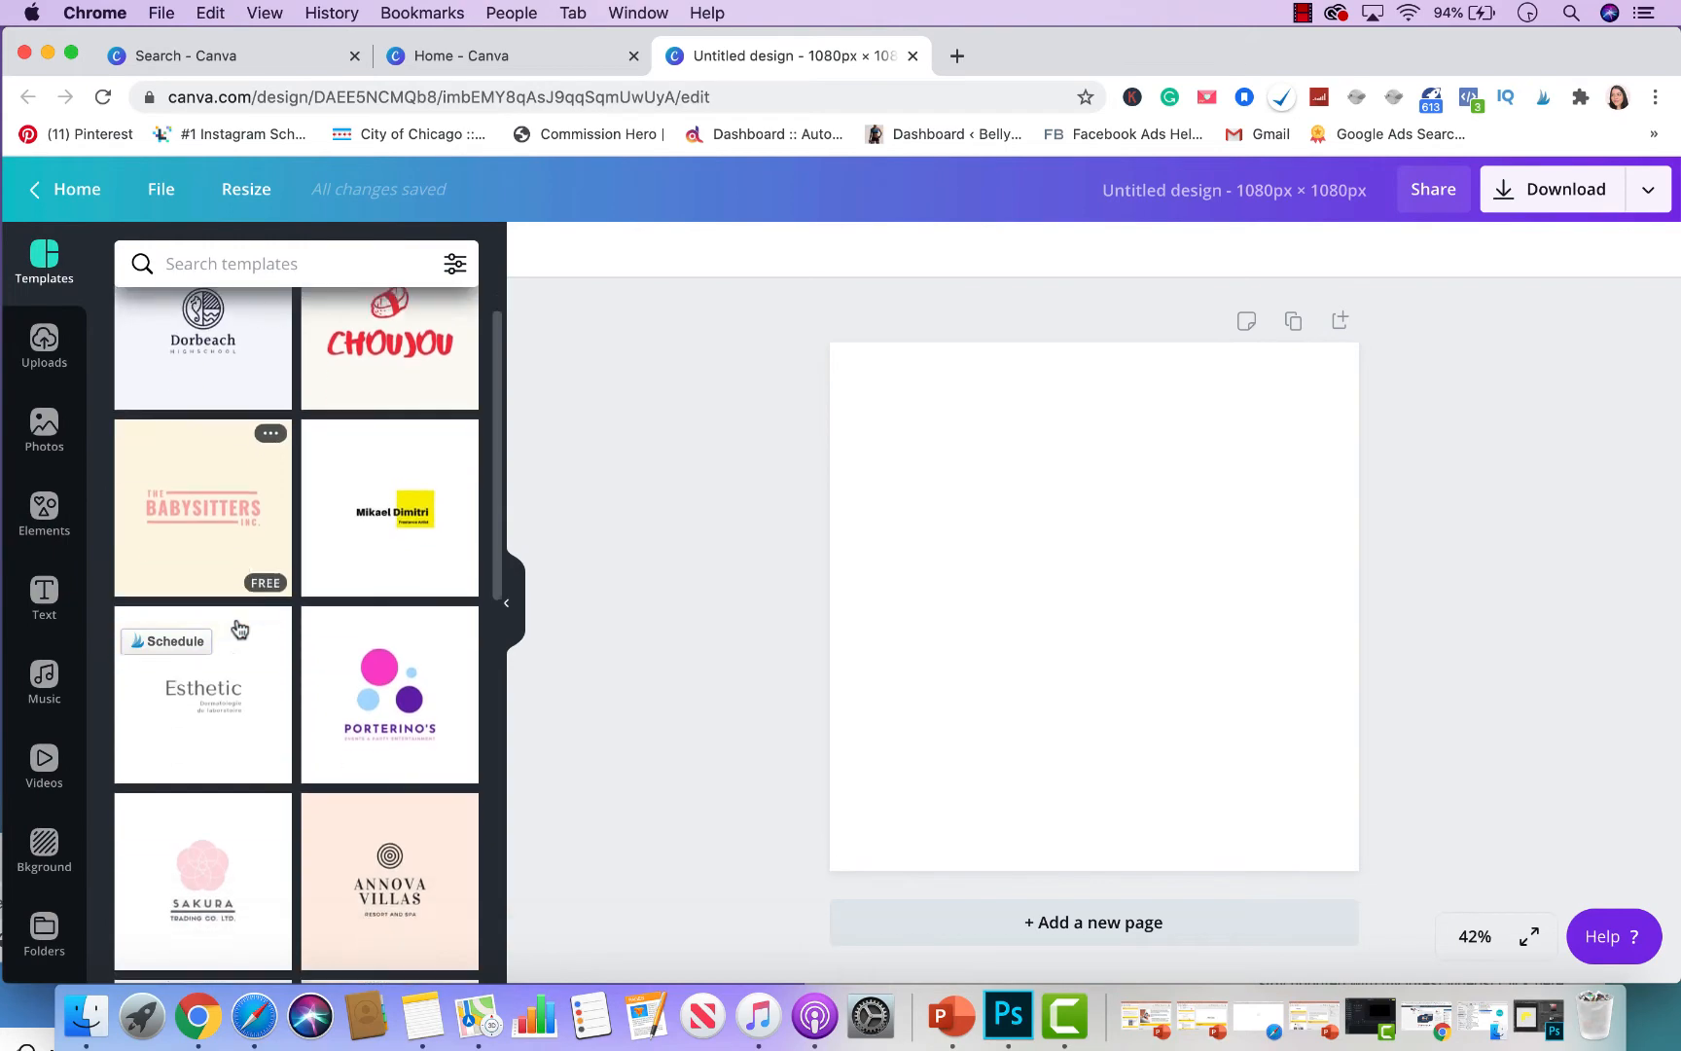
pyautogui.click(44, 341)
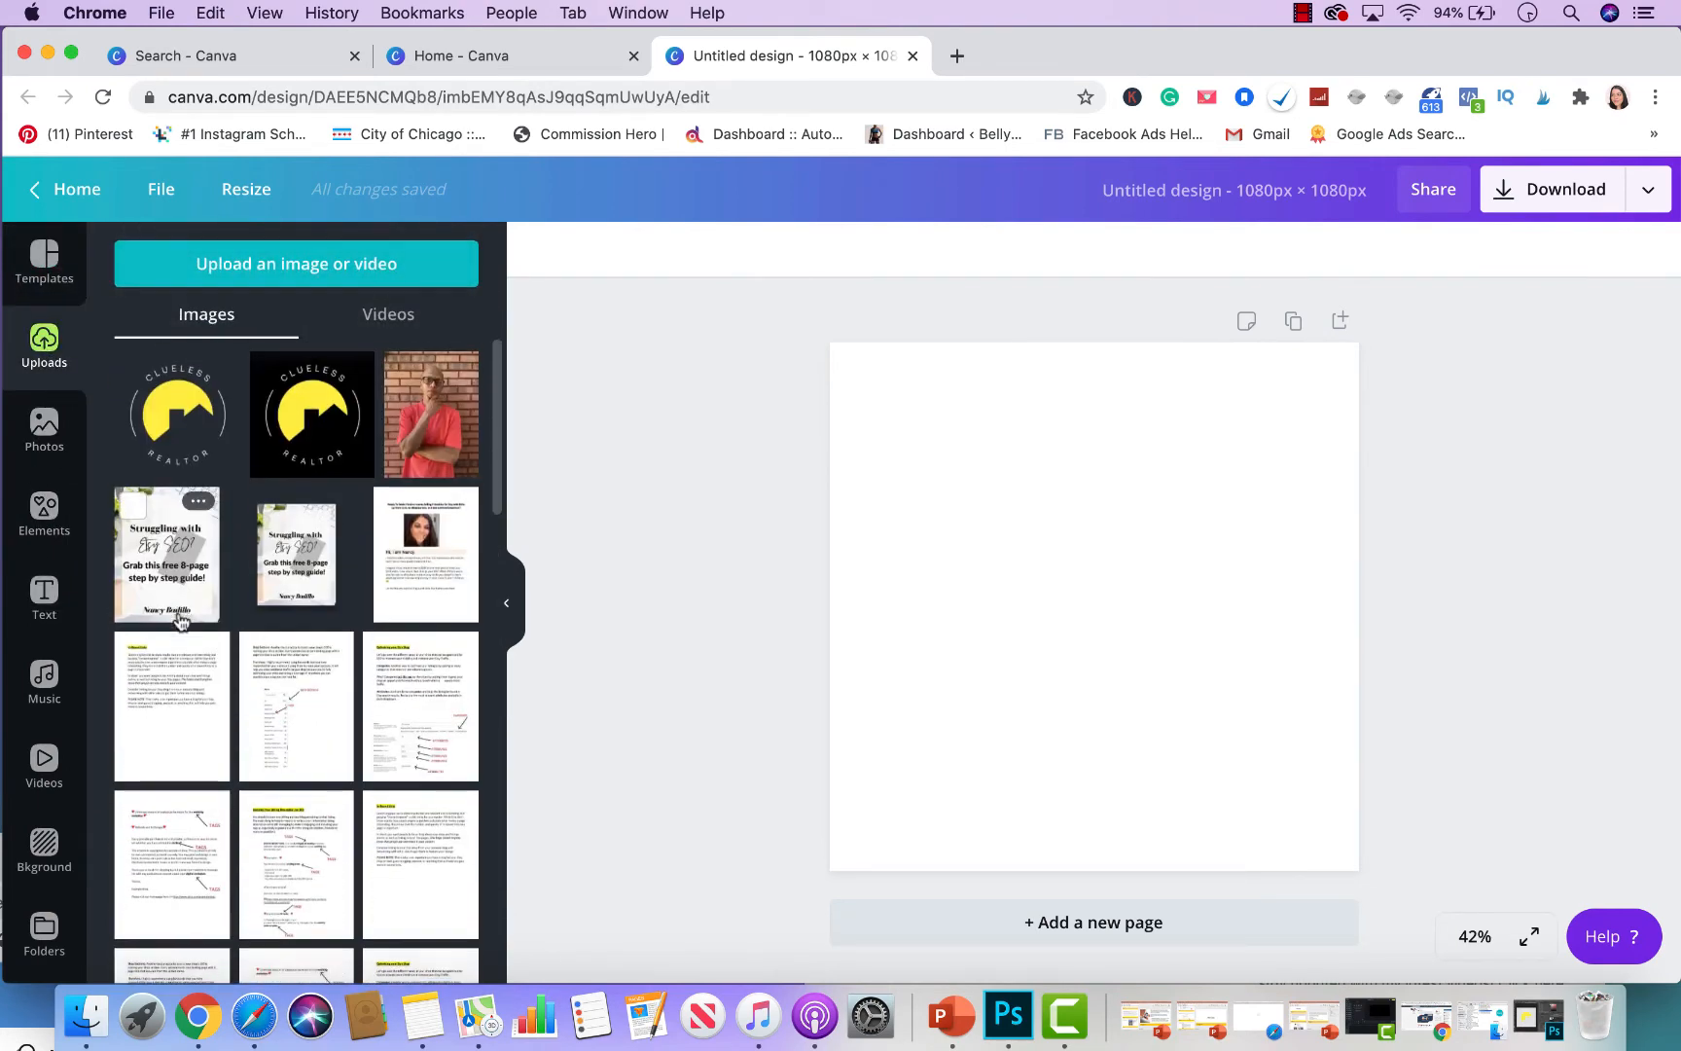
pyautogui.click(290, 613)
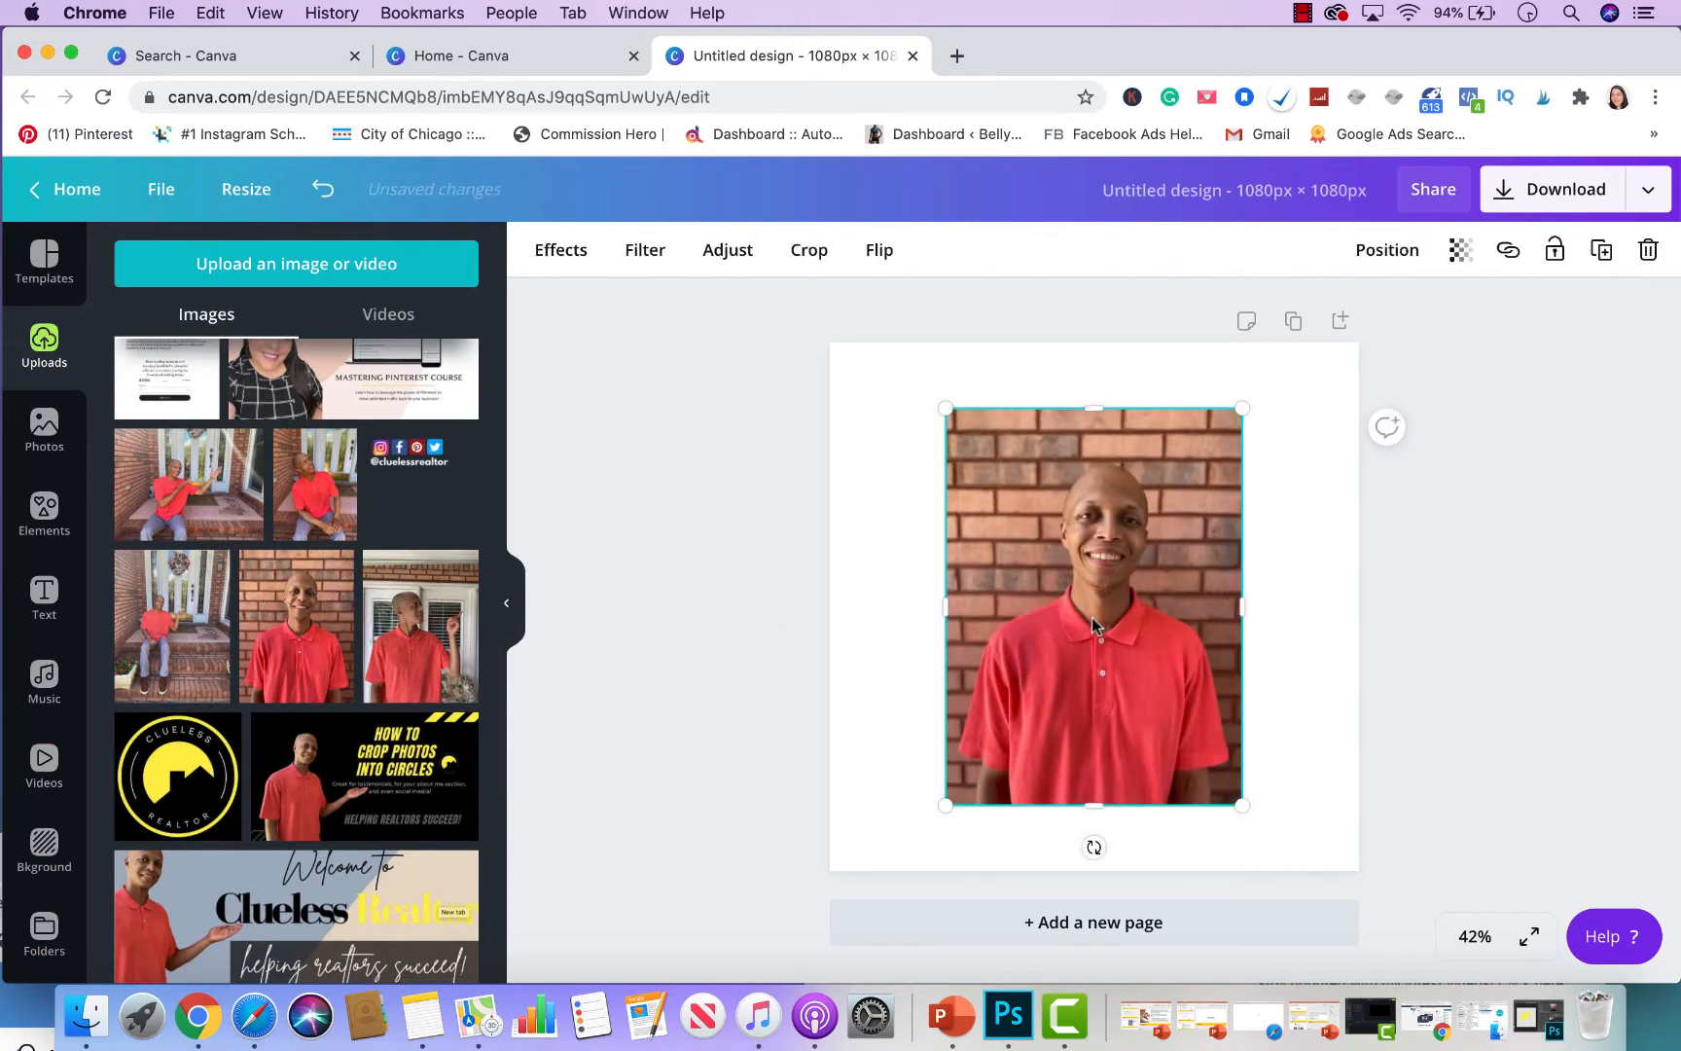
pyautogui.moveTo(1111, 607); pyautogui.dragTo(994, 546)
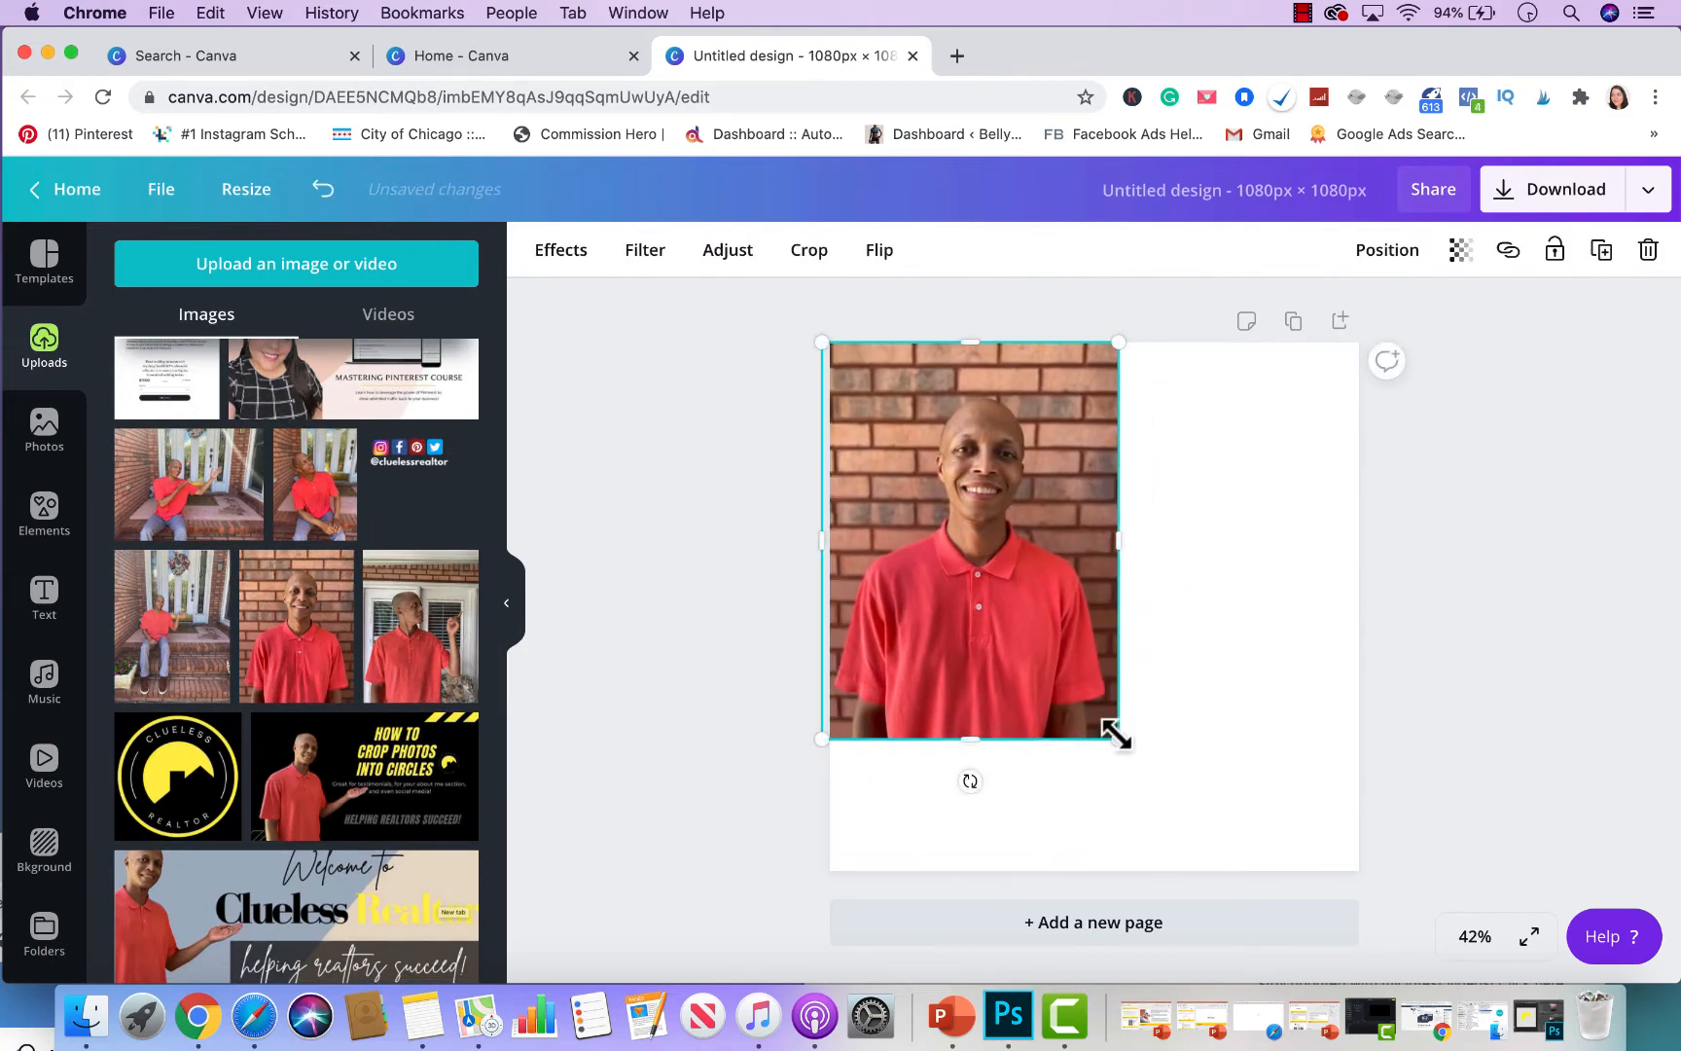
pyautogui.moveTo(1115, 734); pyautogui.dragTo(1475, 960)
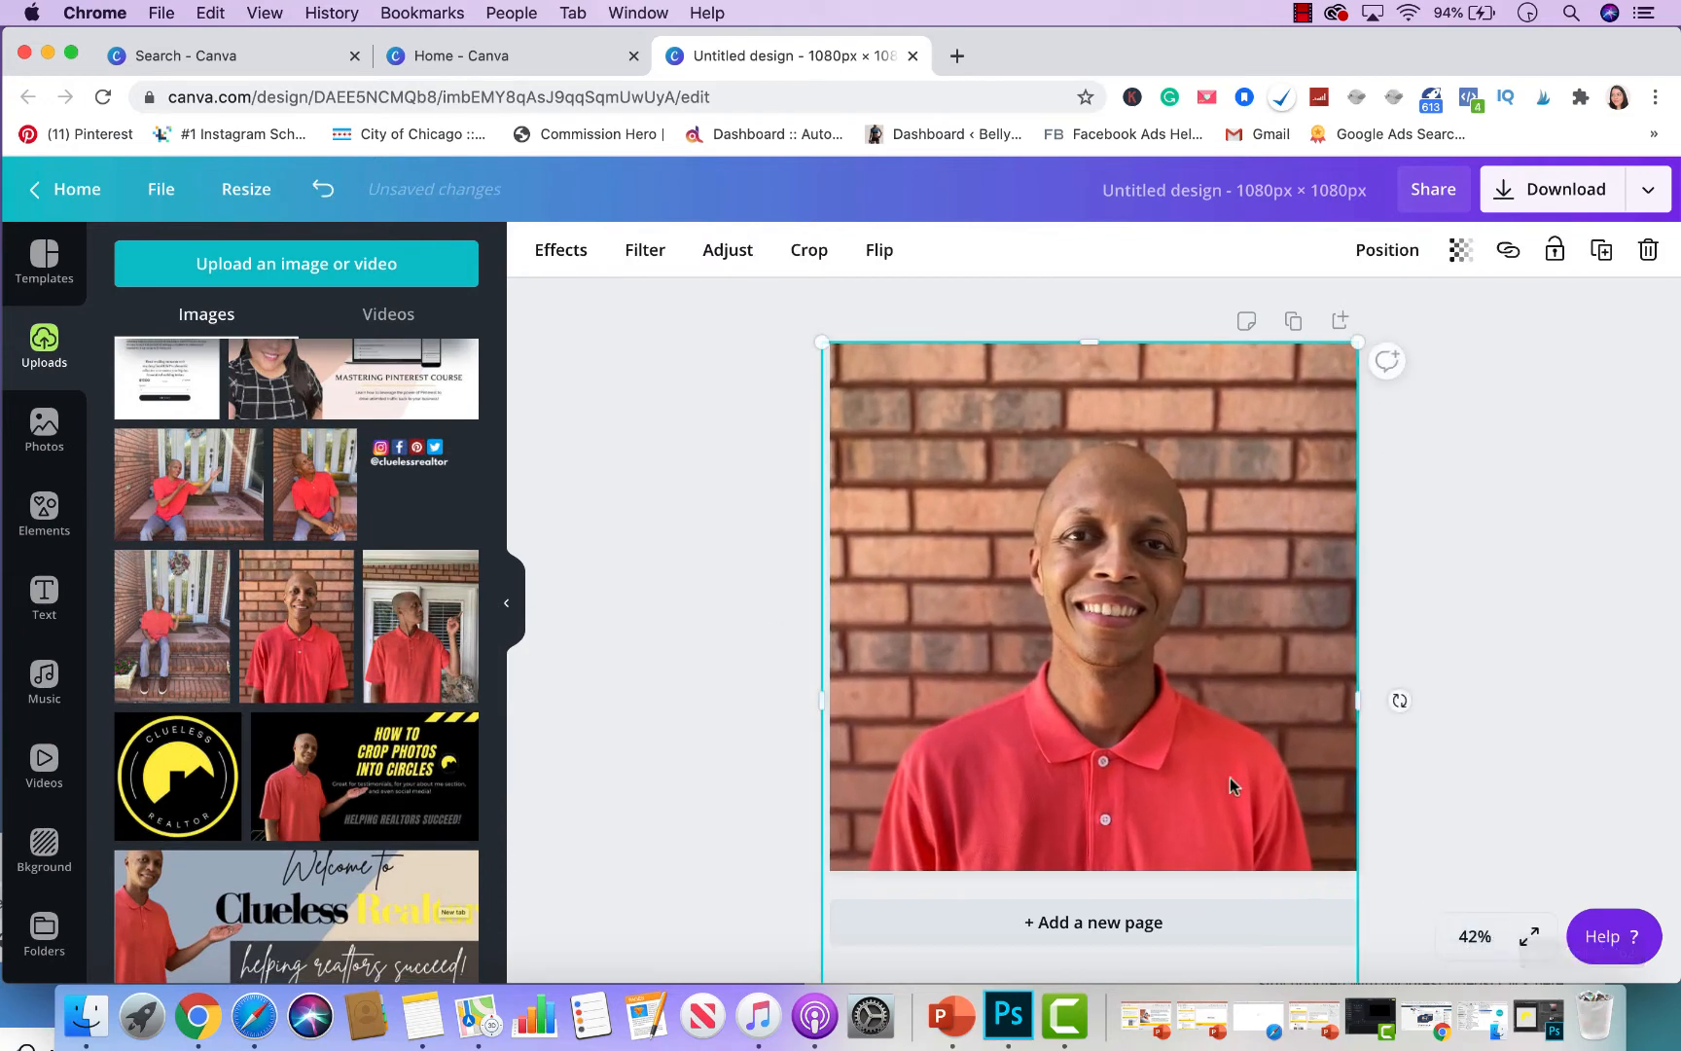
pyautogui.click(1534, 620)
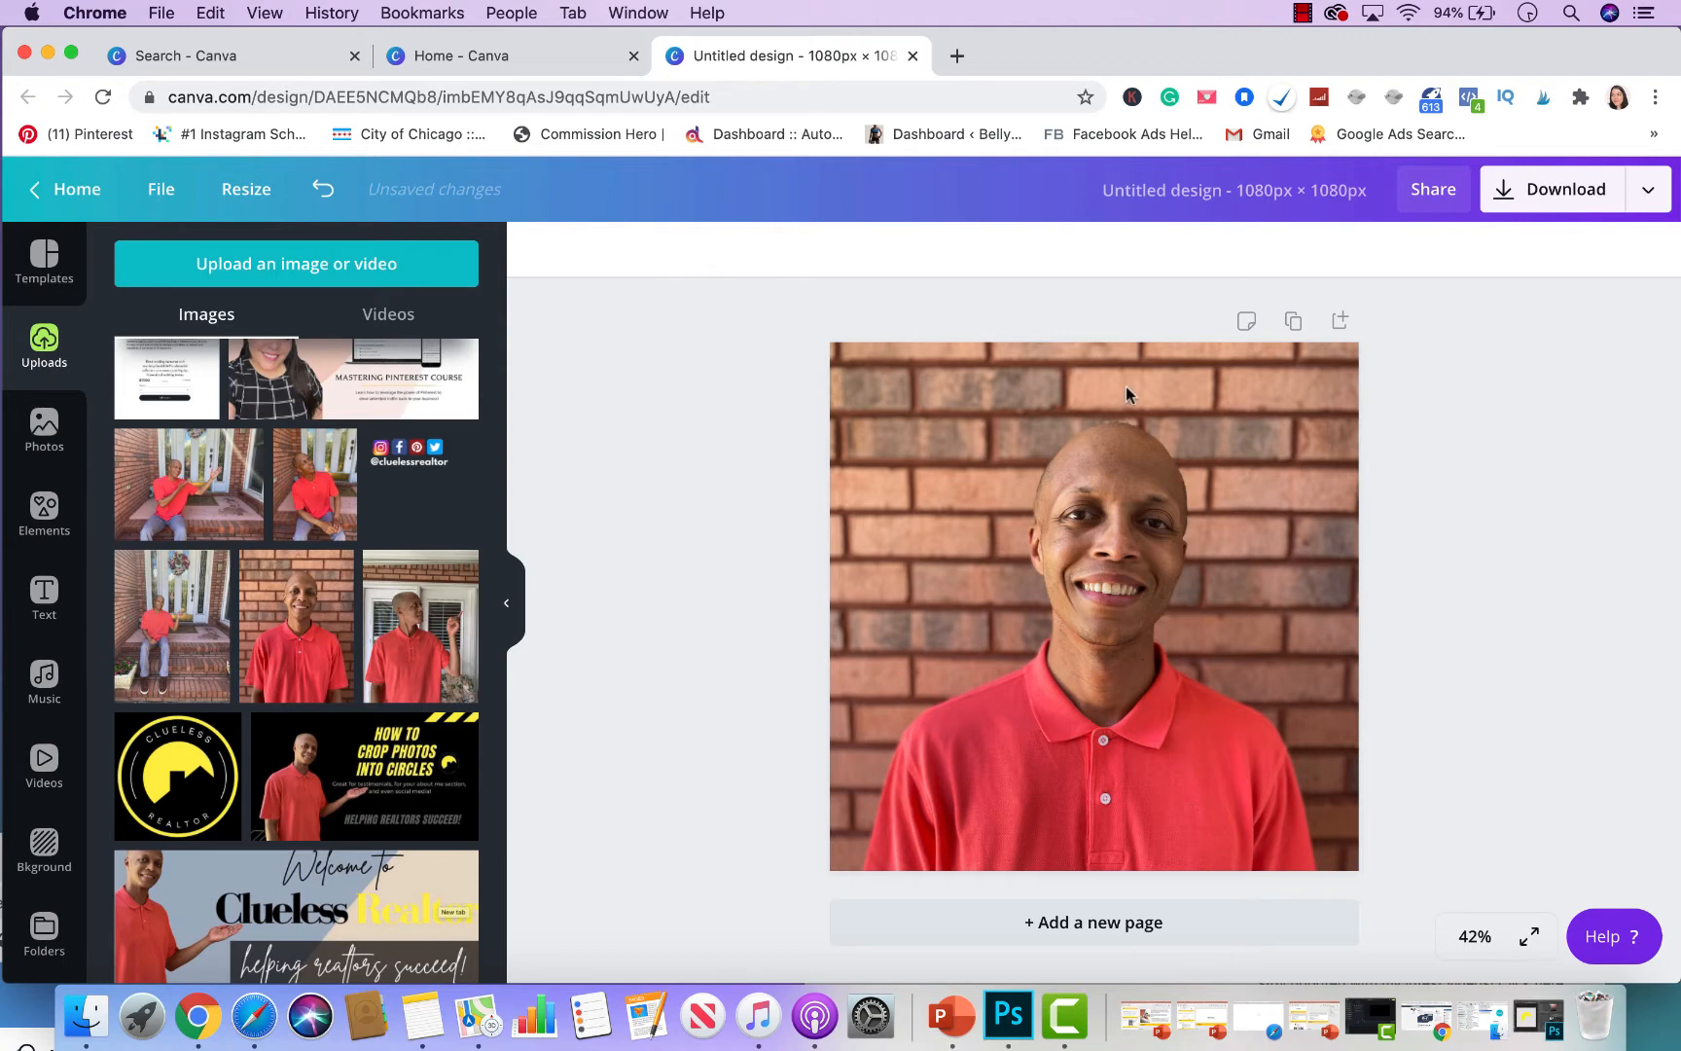
# - Add a square, stretch it over the whole page and make it semi-transparent
pyautogui.click(44, 514)
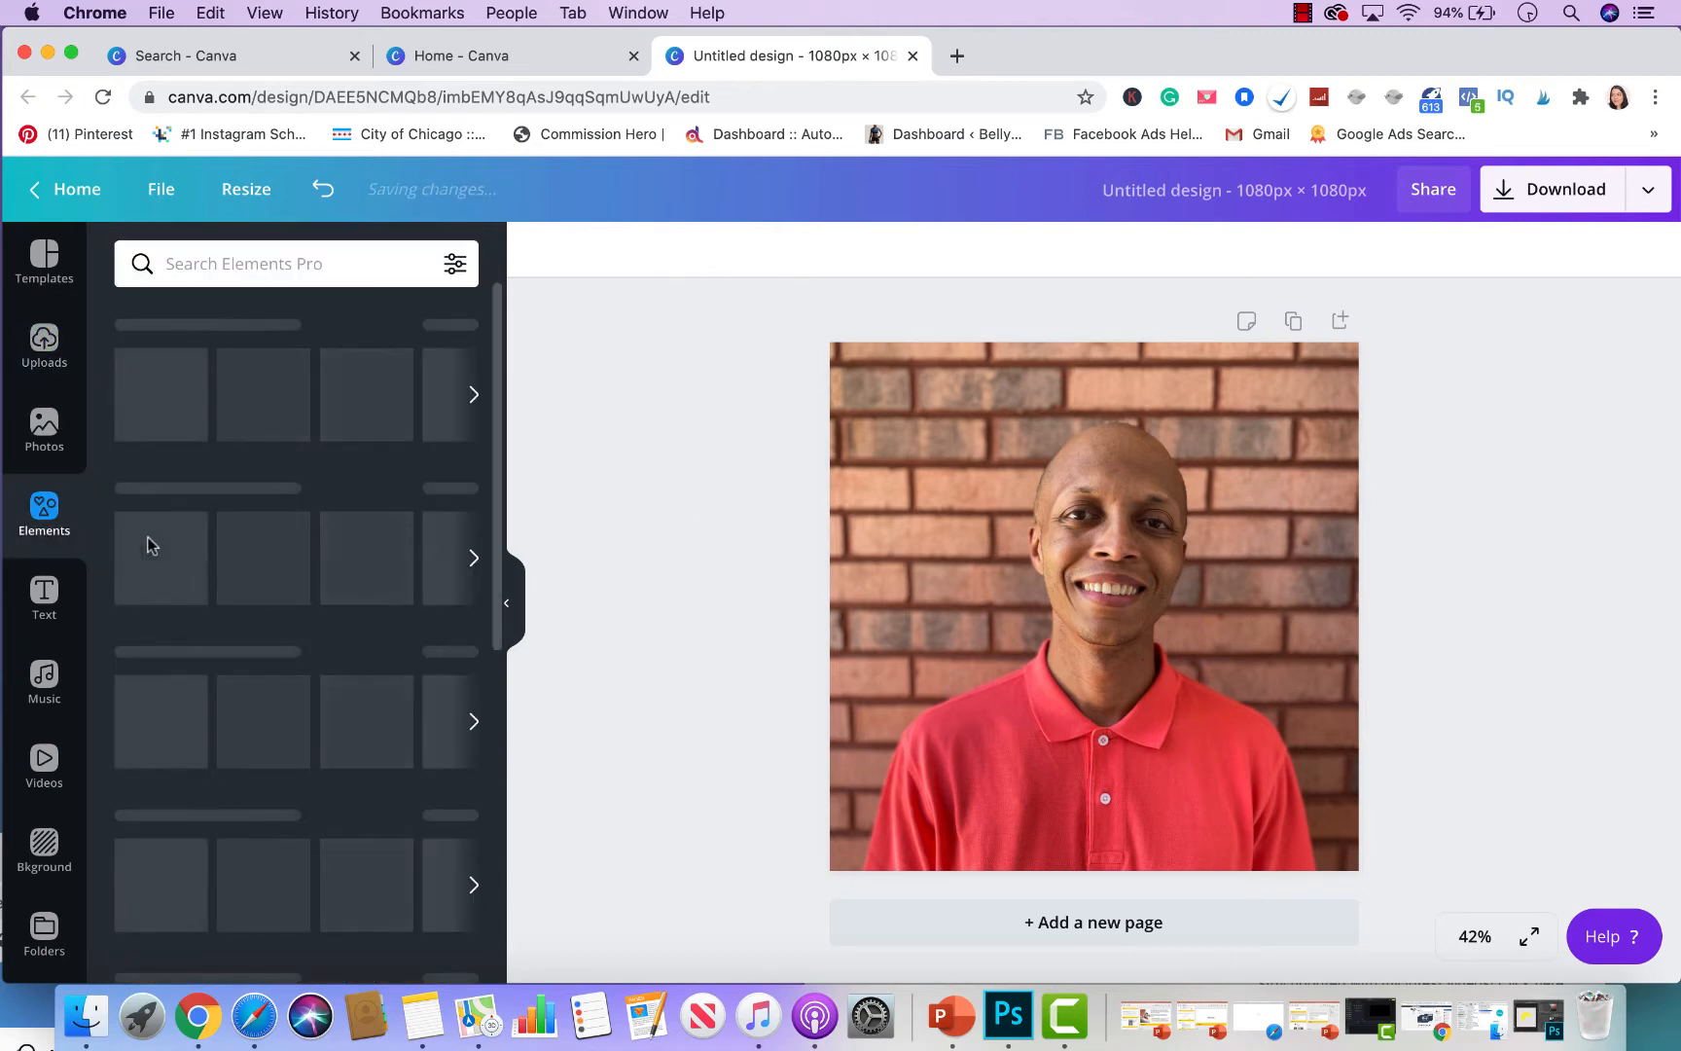
pyautogui.click(157, 394)
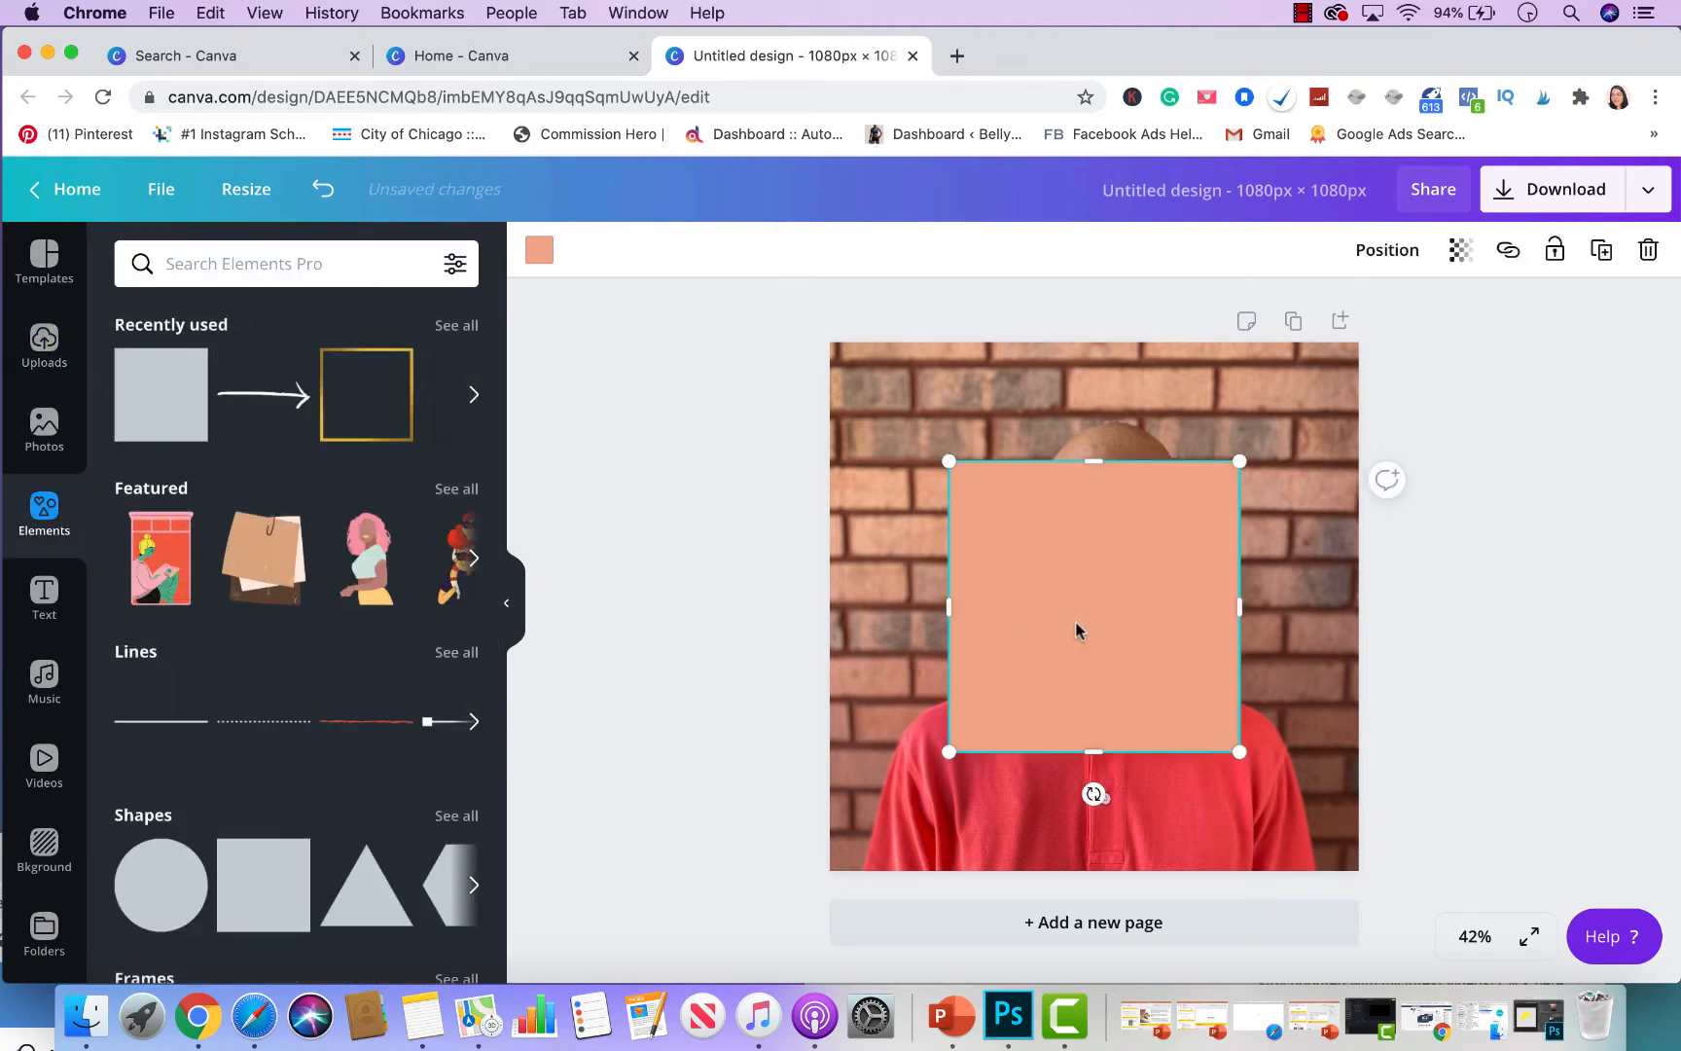
pyautogui.moveTo(947, 459); pyautogui.dragTo(813, 324)
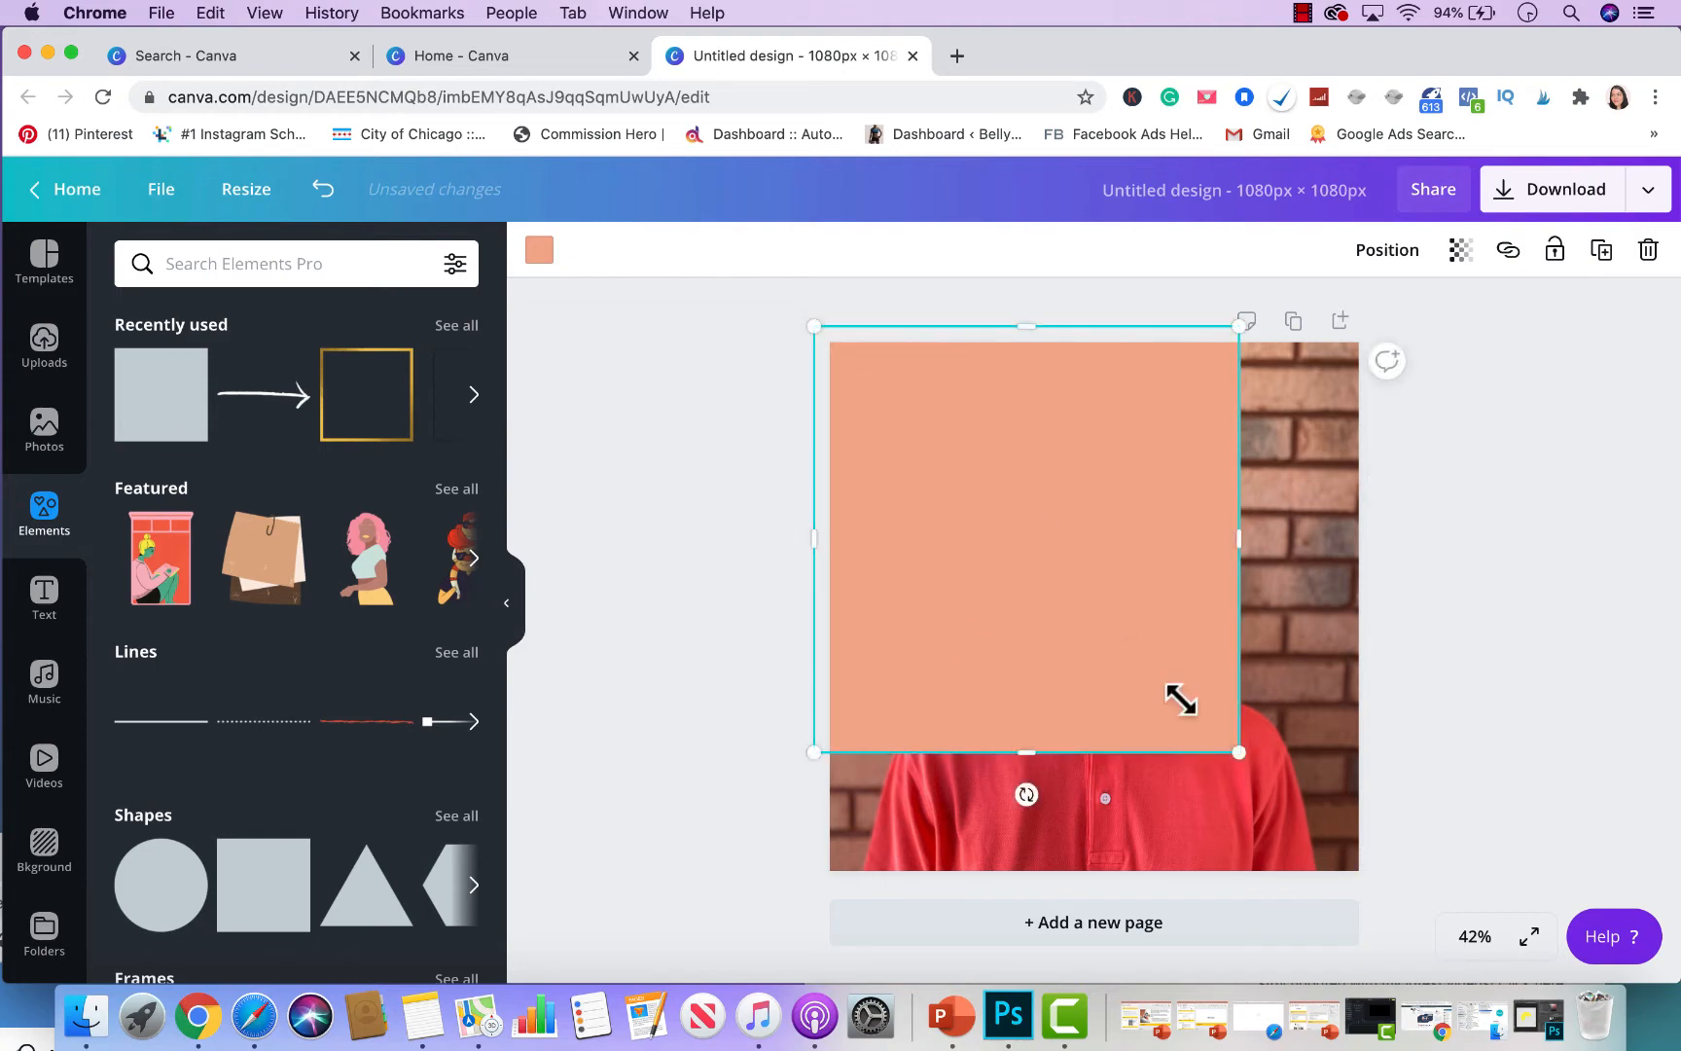
pyautogui.moveTo(1239, 754); pyautogui.dragTo(1360, 871)
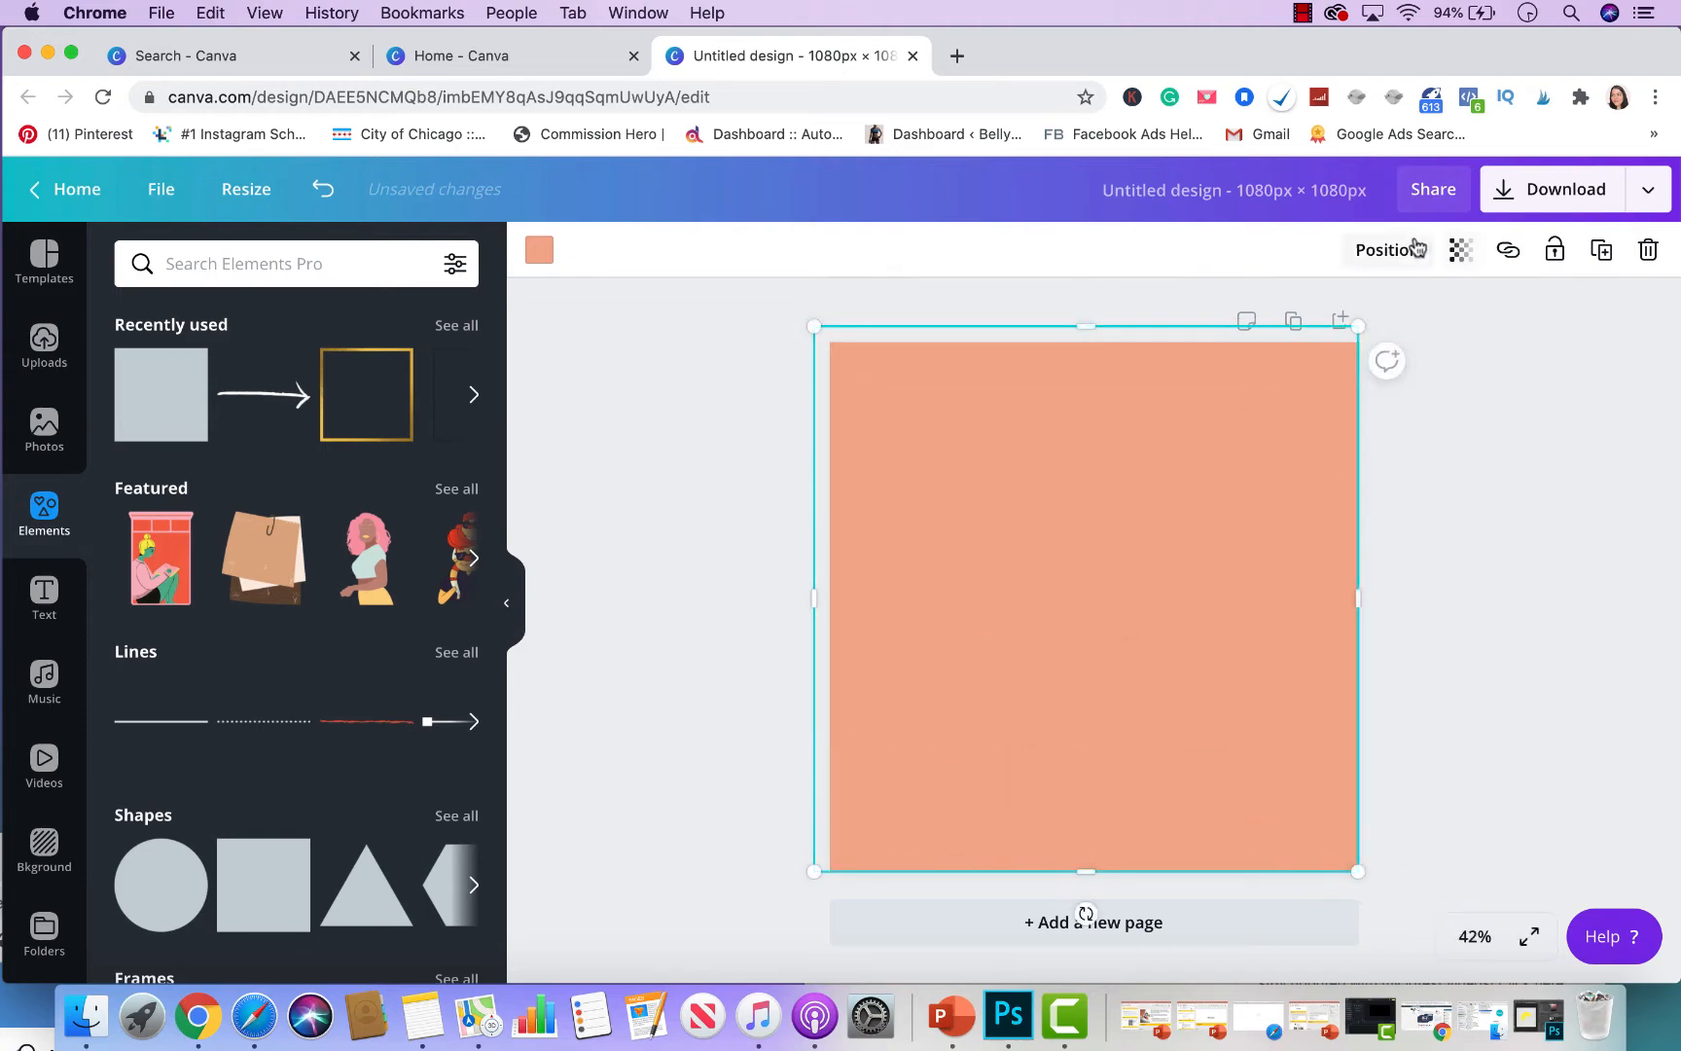
pyautogui.click(1461, 250)
pyautogui.moveTo(1393, 314); pyautogui.dragTo(1347, 318)
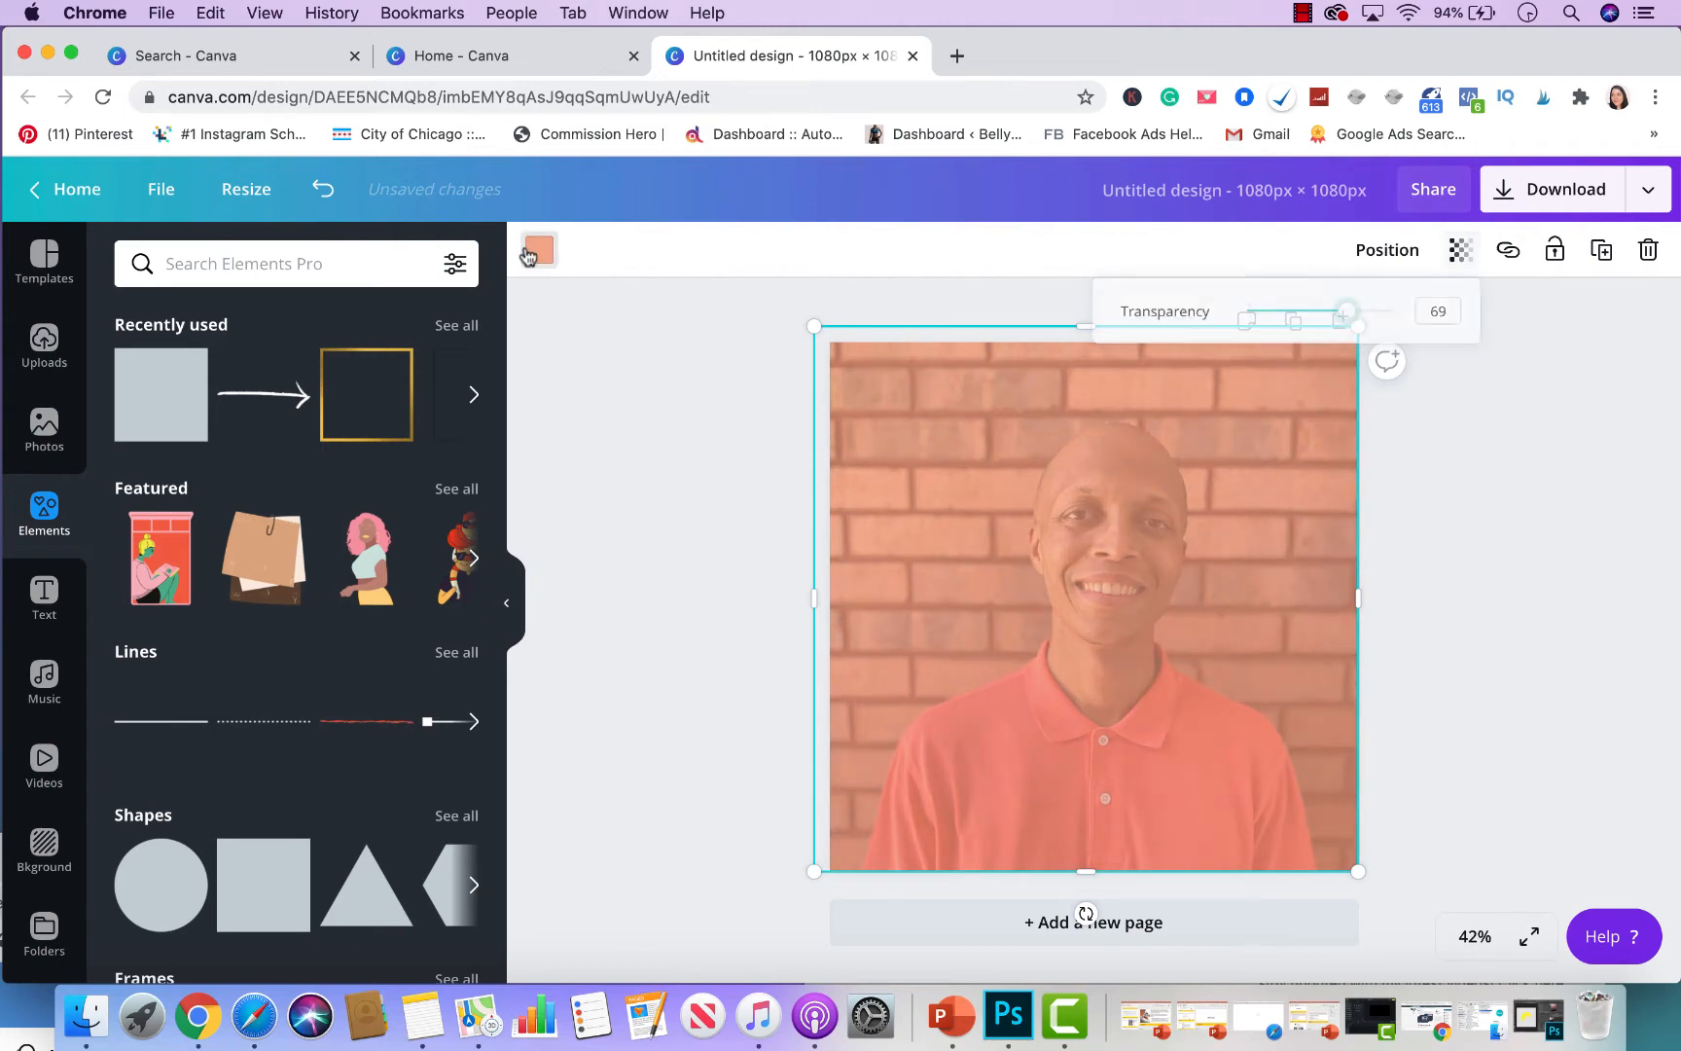
# - Make the square solid black and shrink it into a thin bar along the bottom edge
pyautogui.click(539, 250)
pyautogui.click(202, 790)
pyautogui.click(276, 793)
pyautogui.scroll(-3, 280, 803)
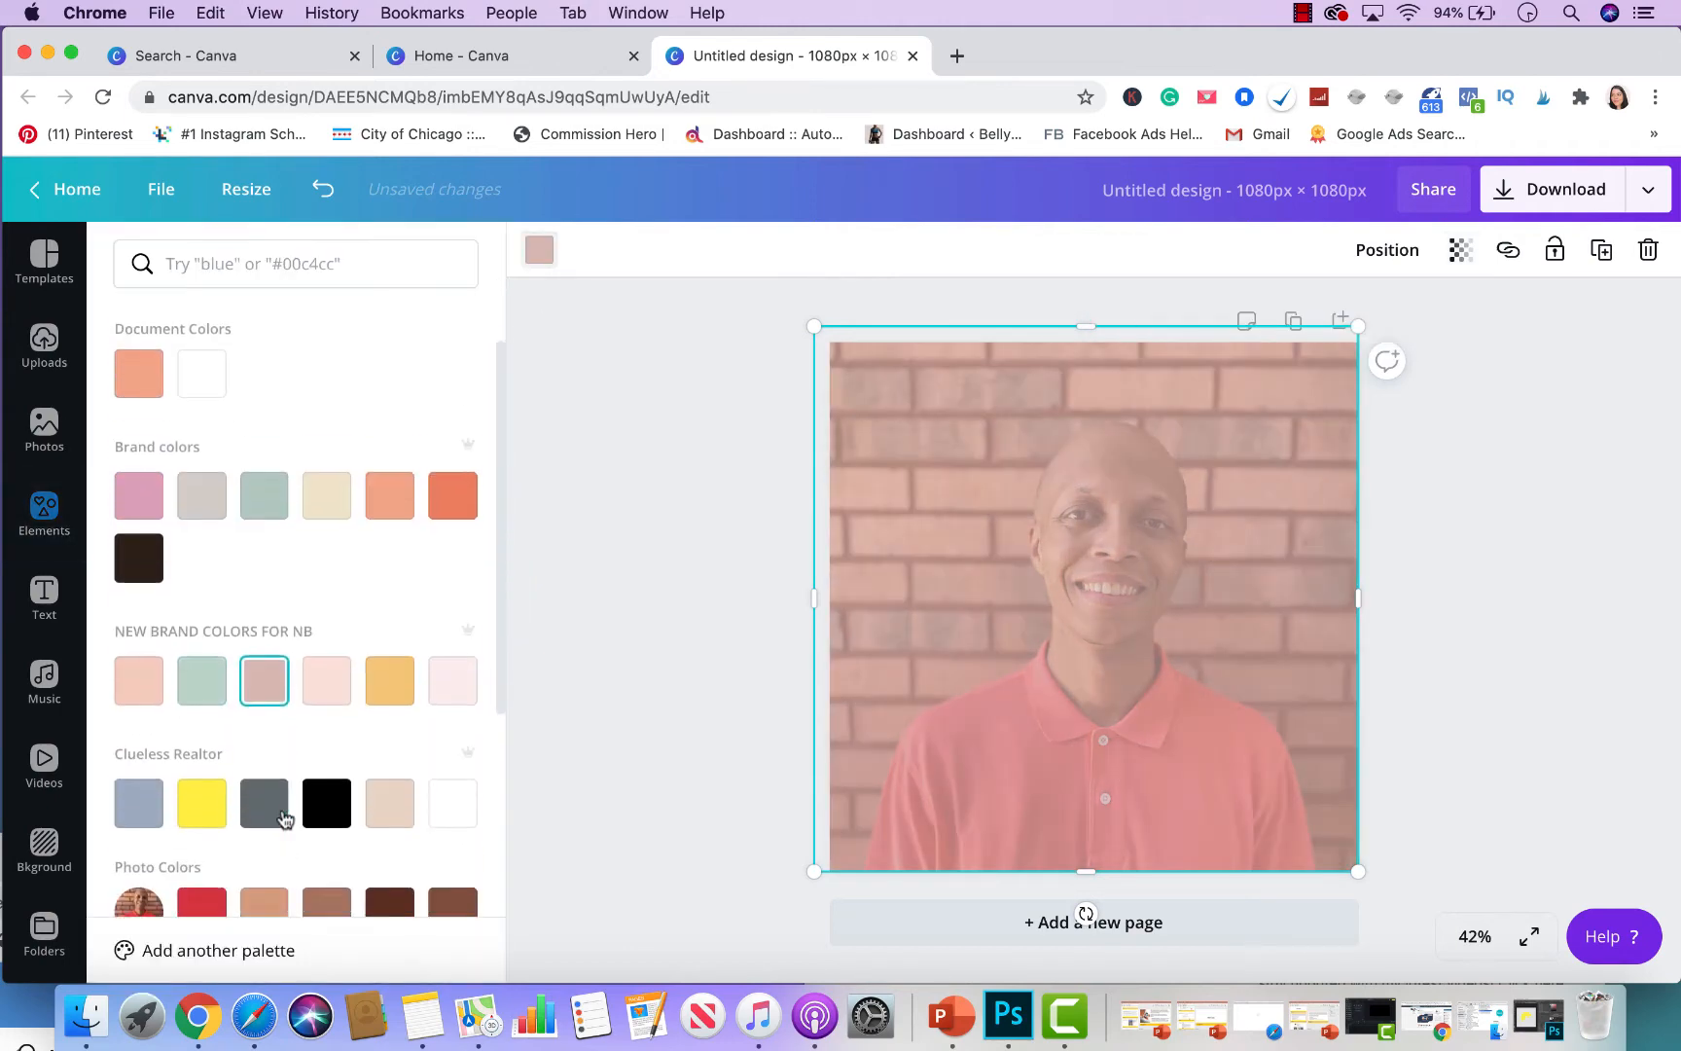
pyautogui.click(326, 763)
pyautogui.click(261, 779)
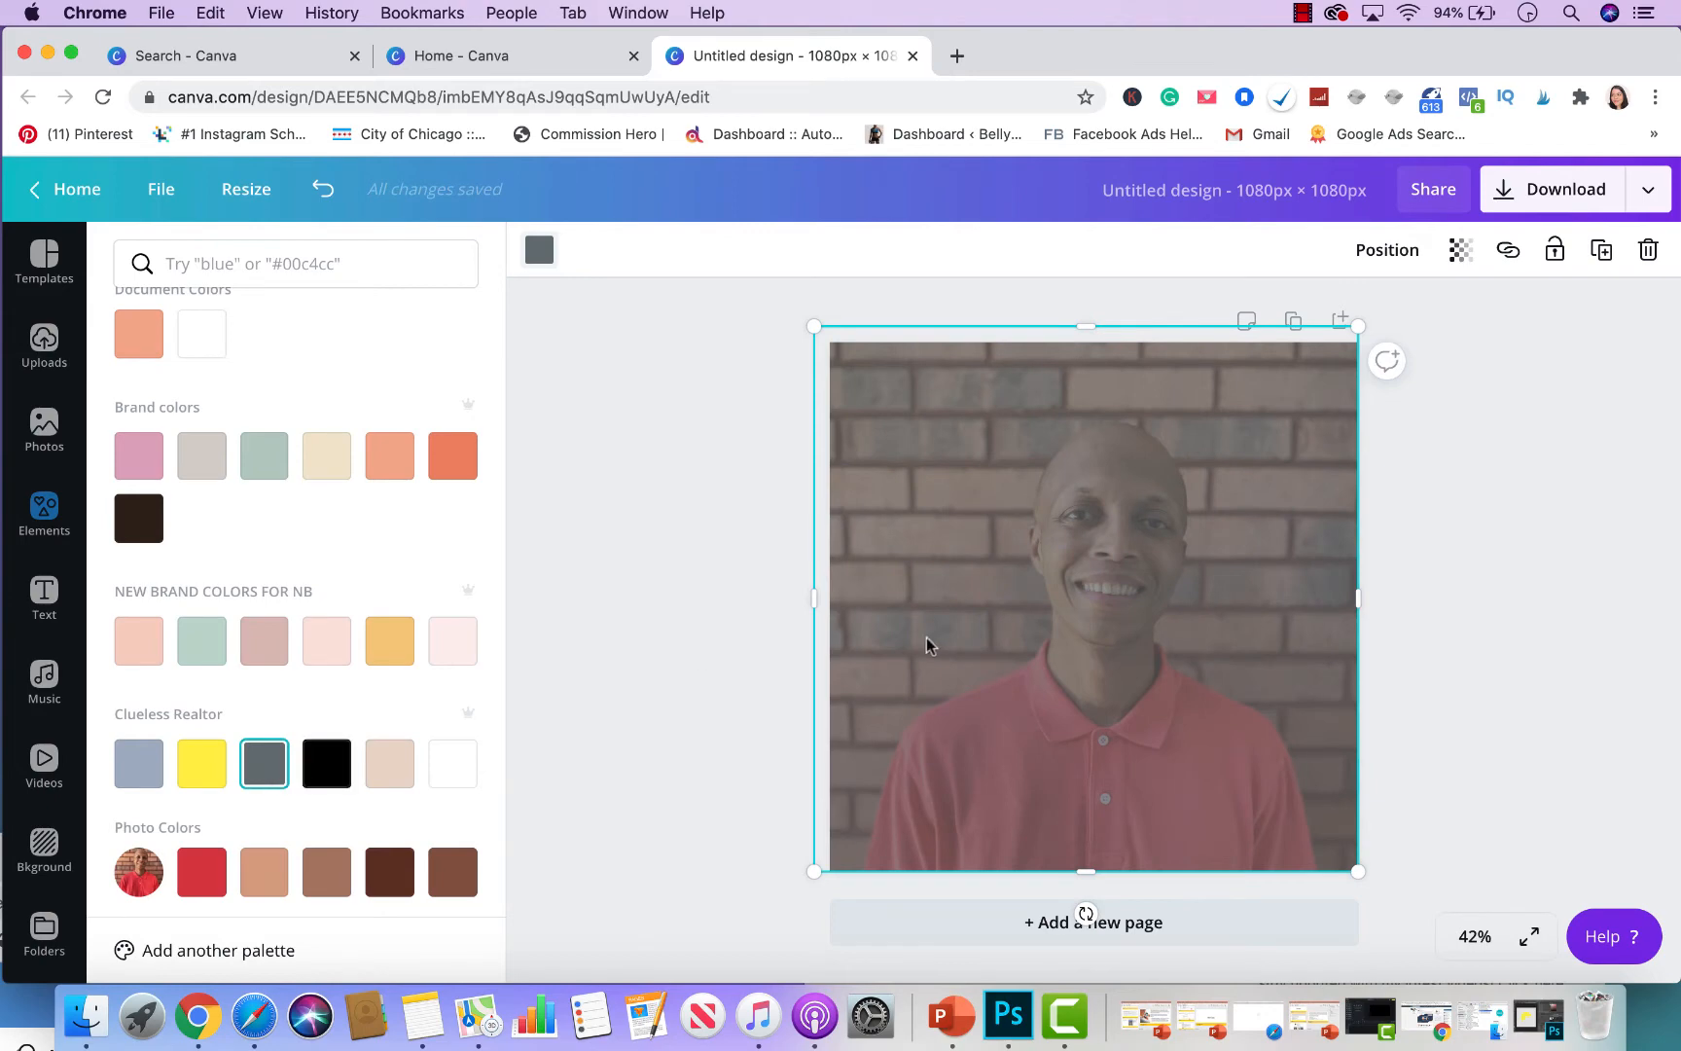
pyautogui.click(1461, 251)
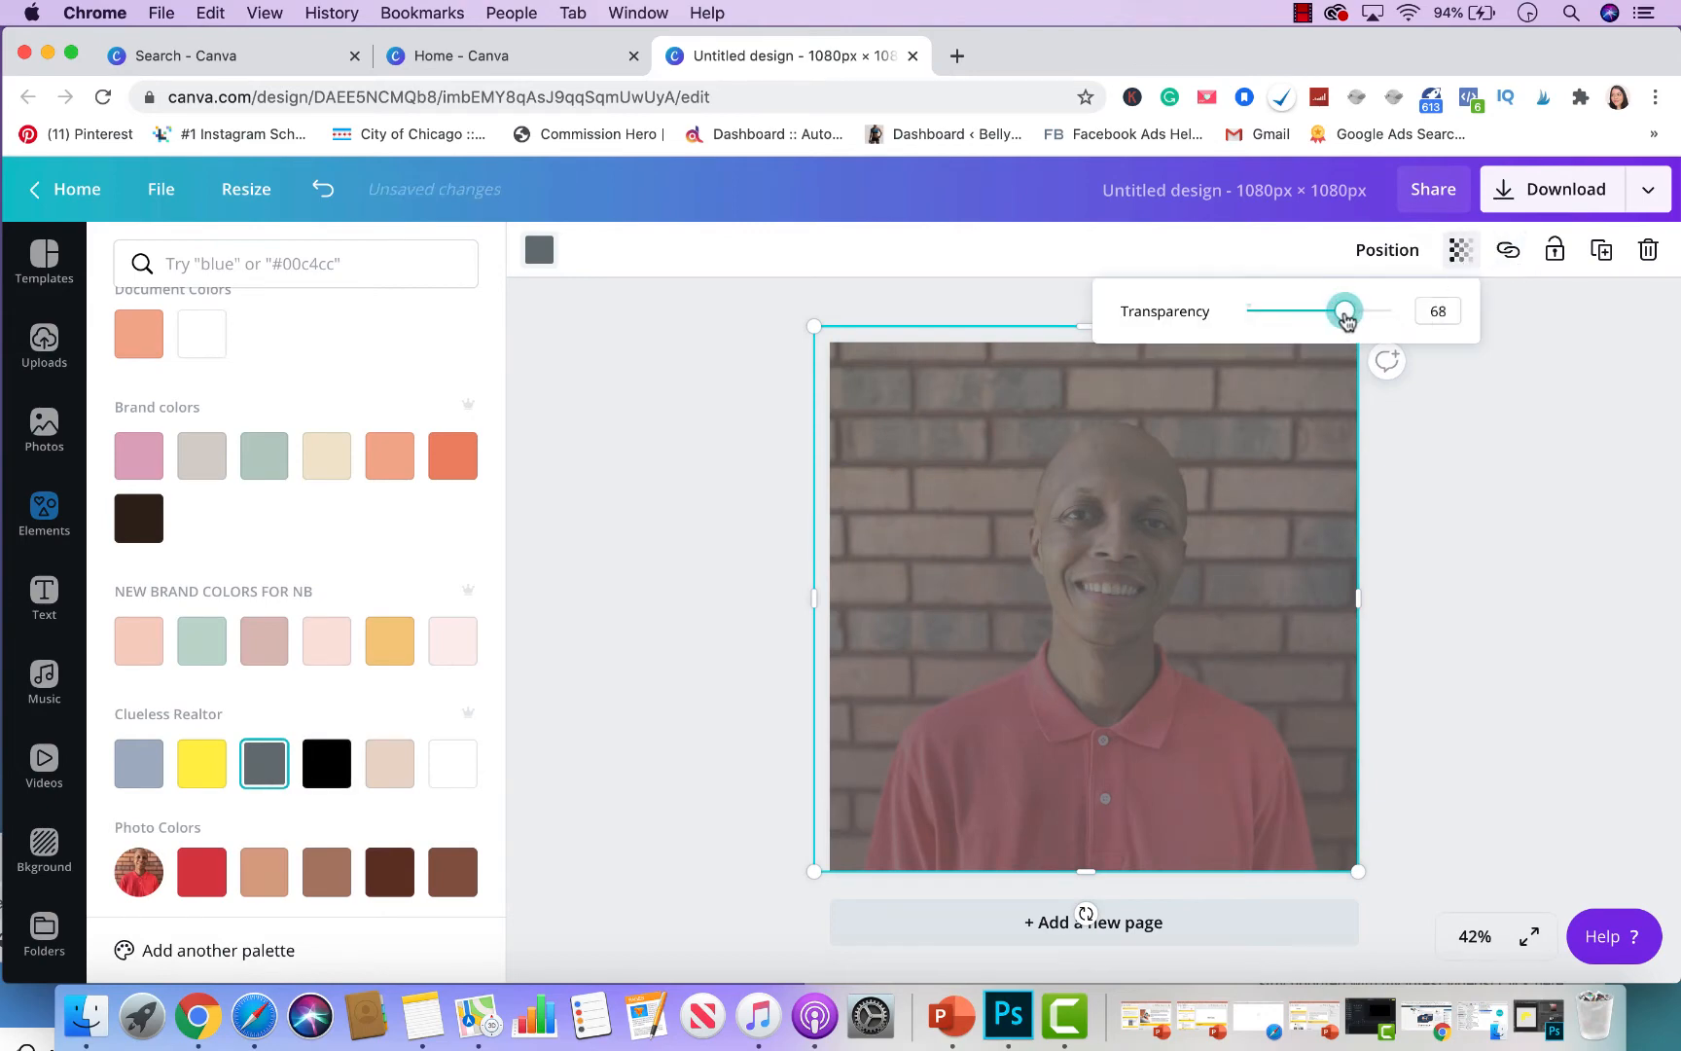
pyautogui.moveTo(1345, 311); pyautogui.dragTo(1393, 313)
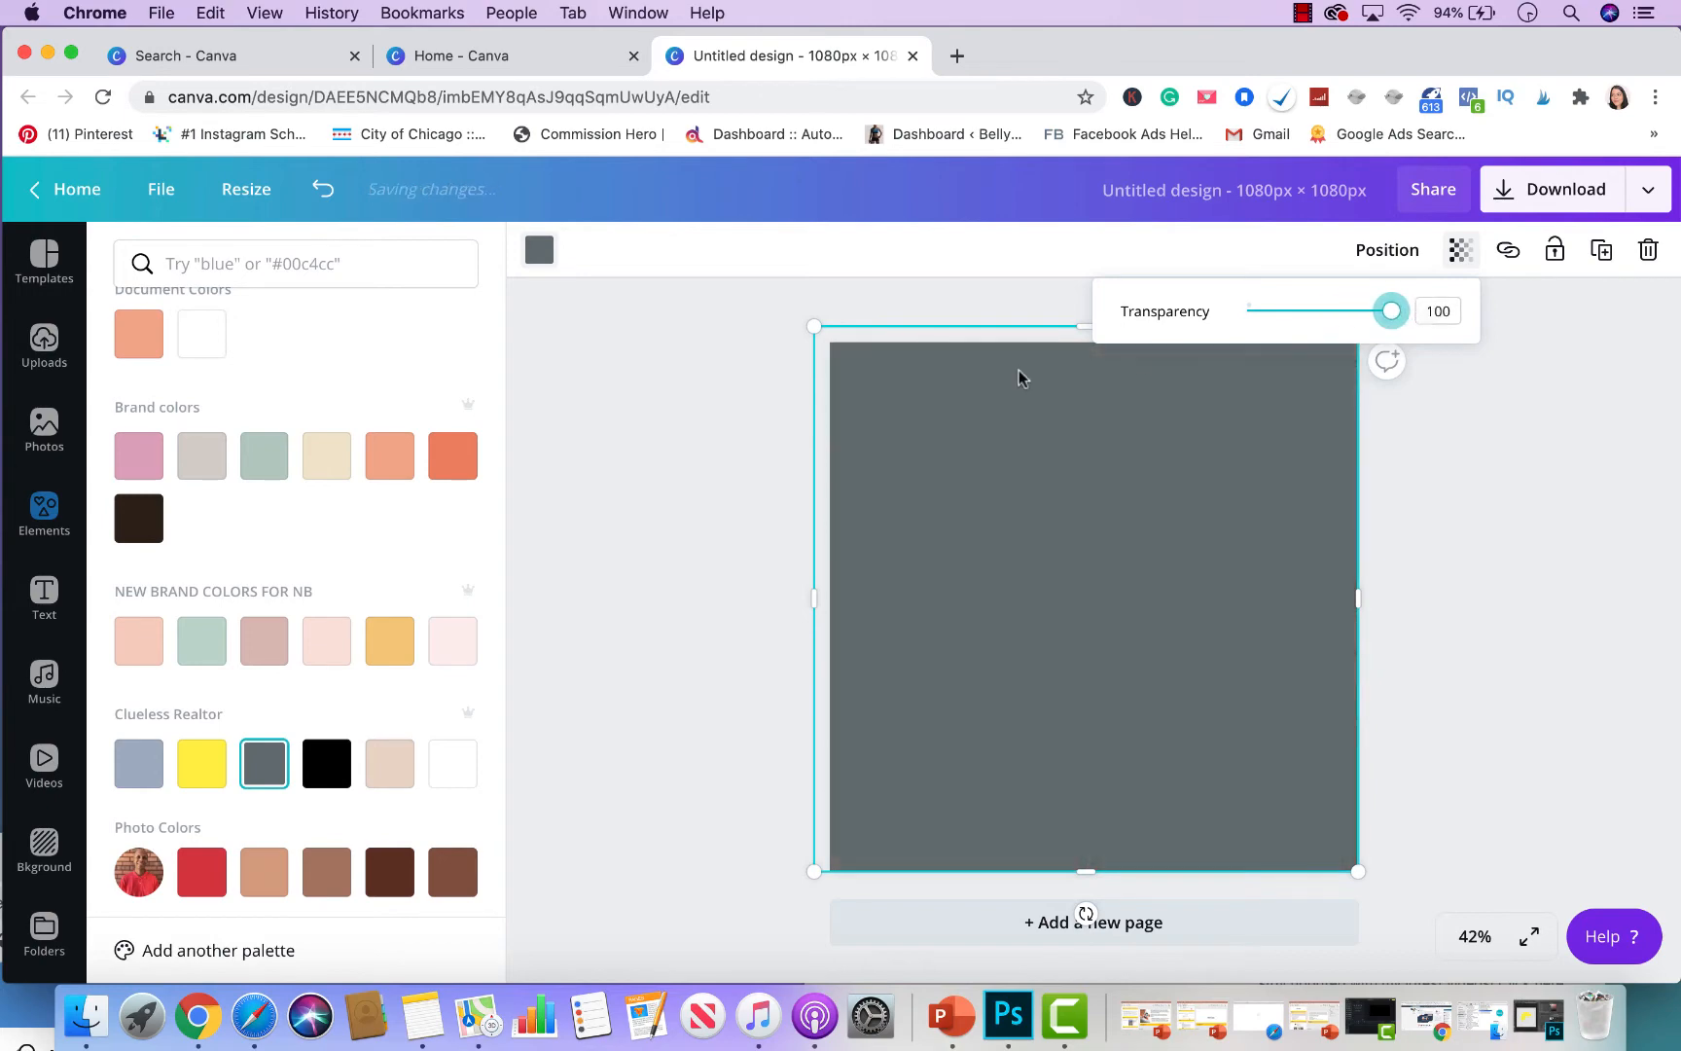
pyautogui.click(329, 767)
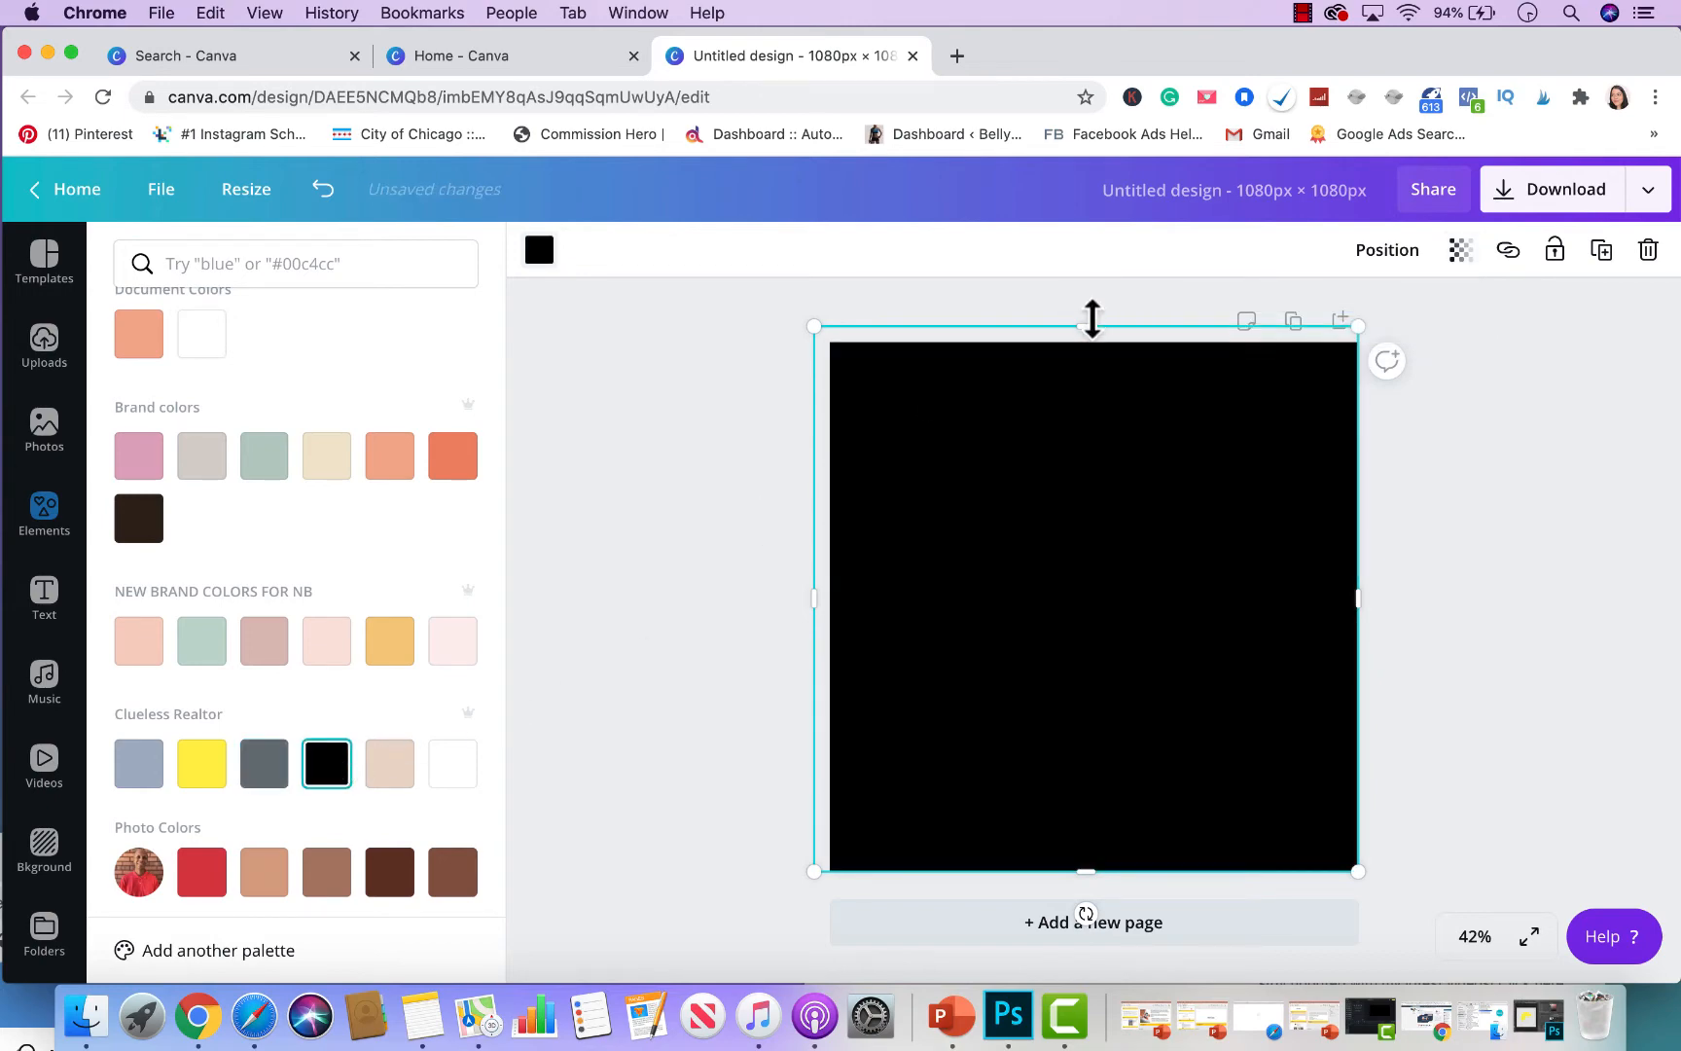
pyautogui.moveTo(1093, 318); pyautogui.dragTo(1107, 804)
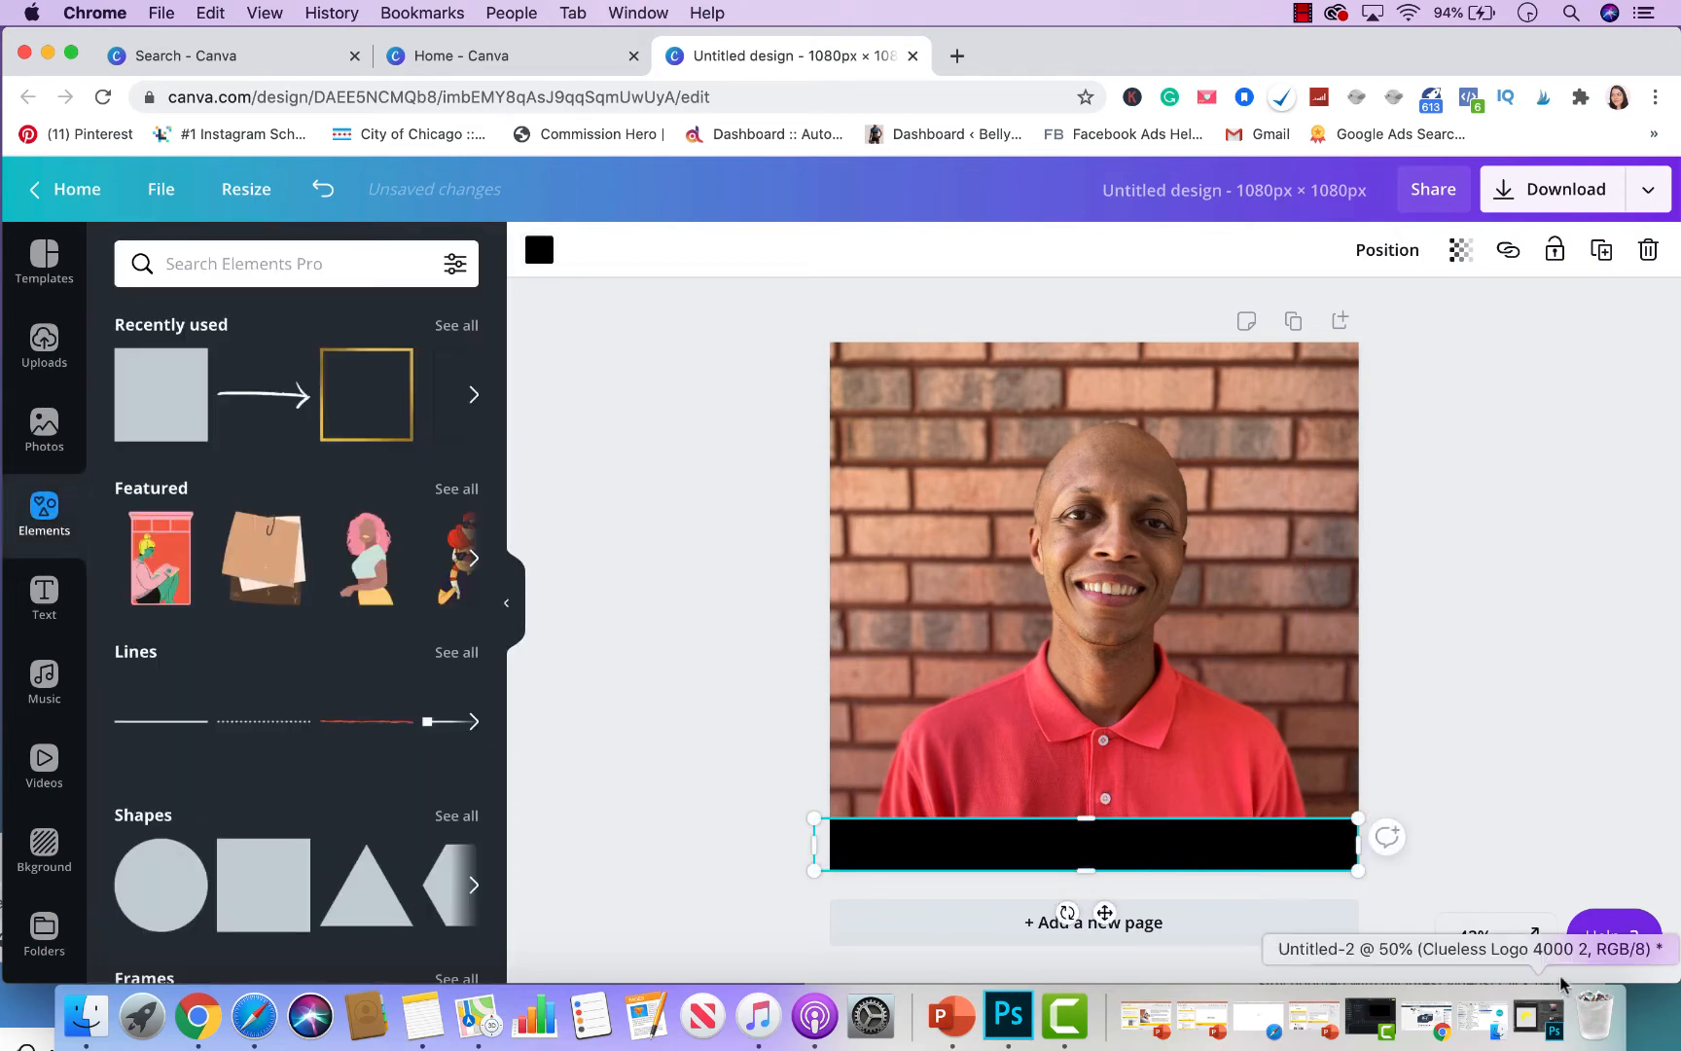
pyautogui.click(728, 644)
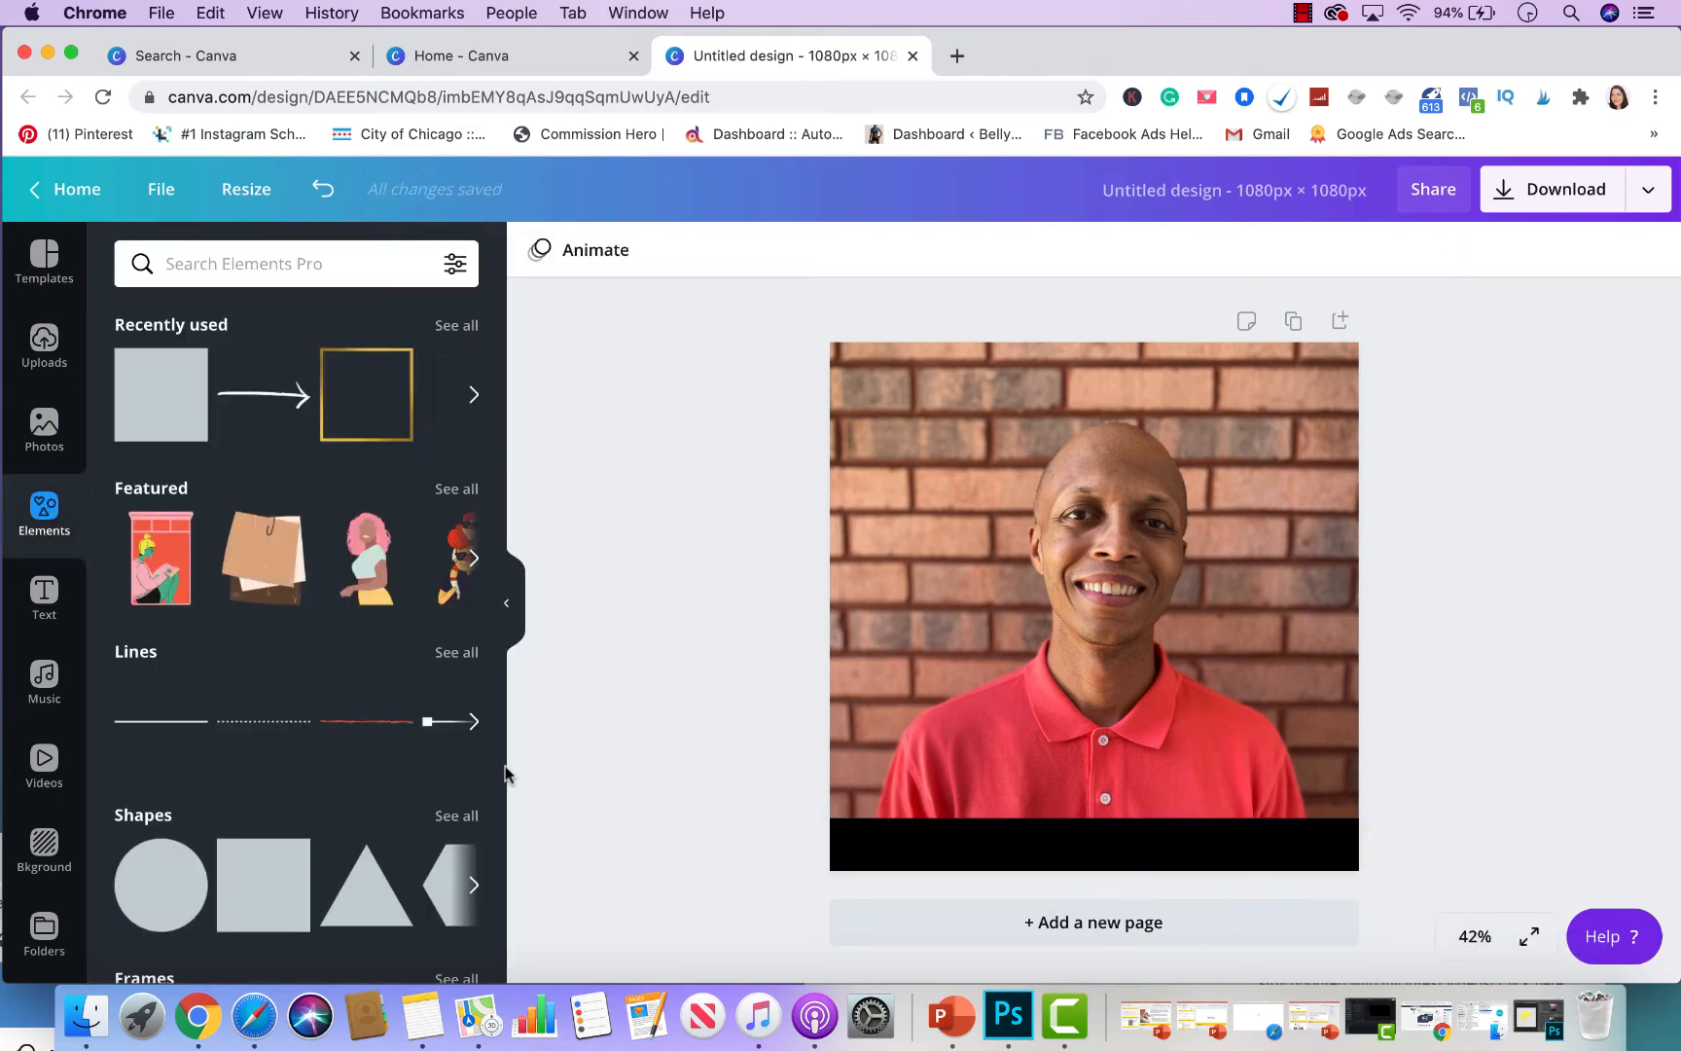
# - Add a heading text box onto the black bar and clear its placeholder text
pyautogui.click(43, 595)
pyautogui.click(230, 376)
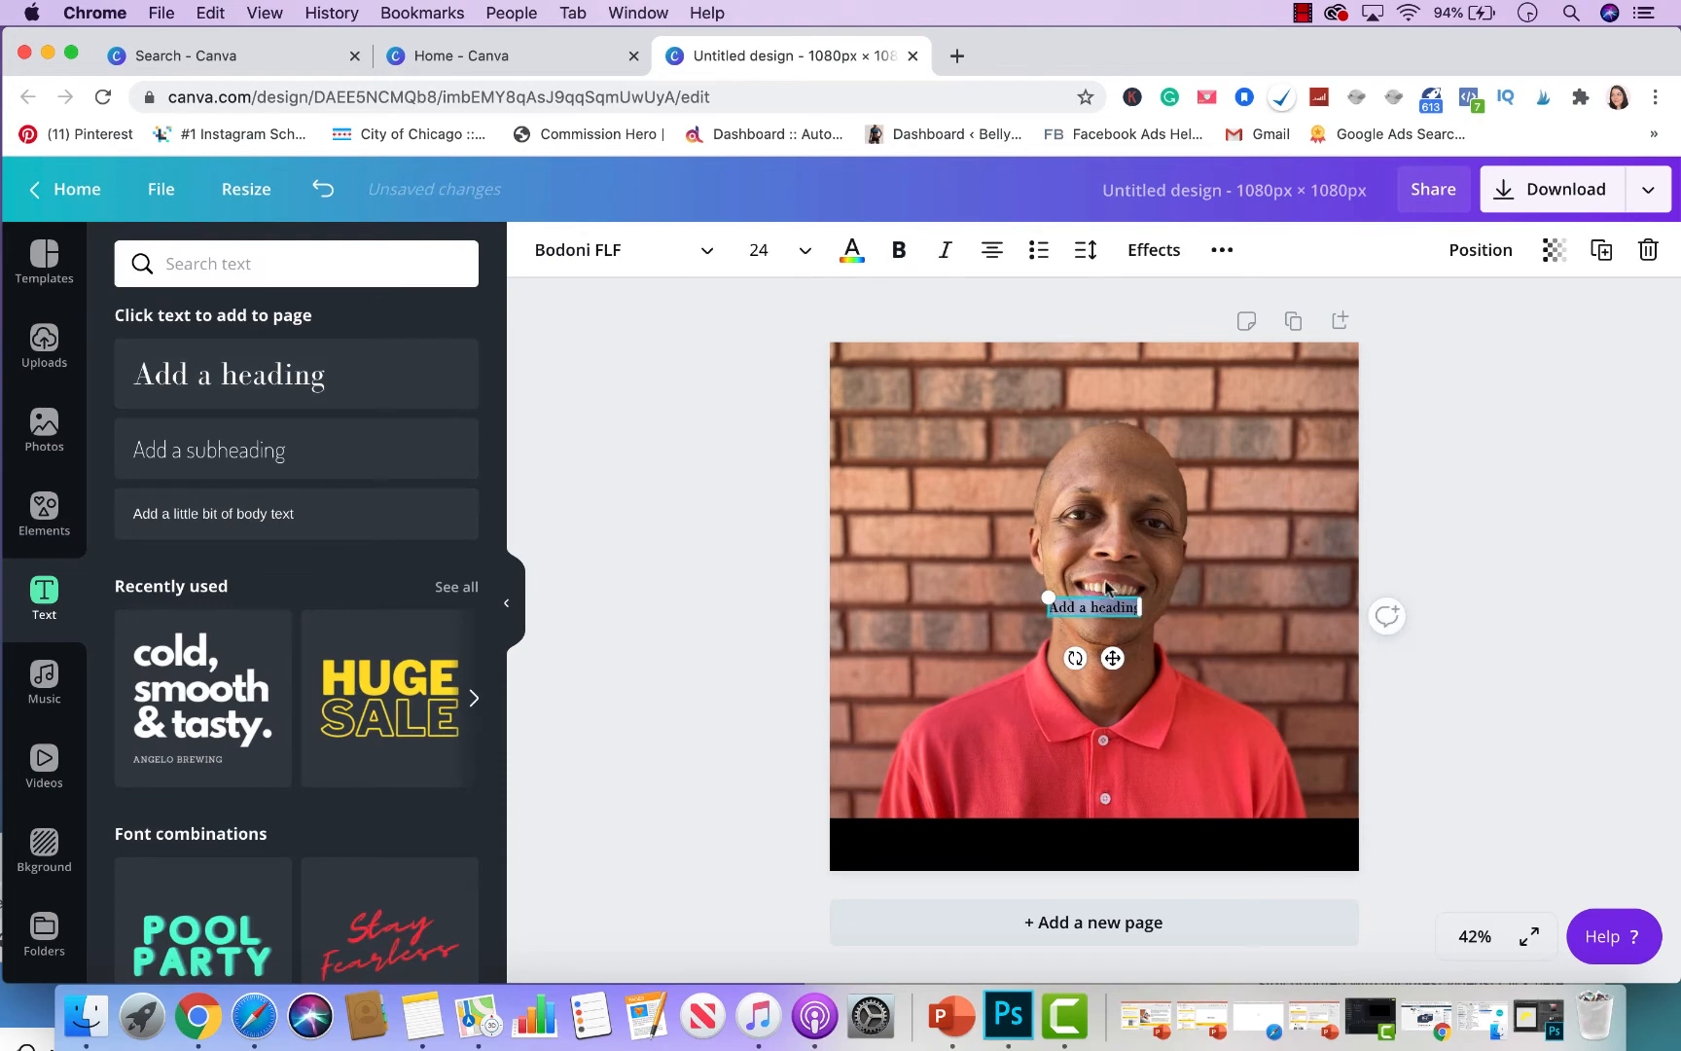
pyautogui.moveTo(1038, 594); pyautogui.dragTo(1037, 813)
pyautogui.doubleClick(1057, 835)
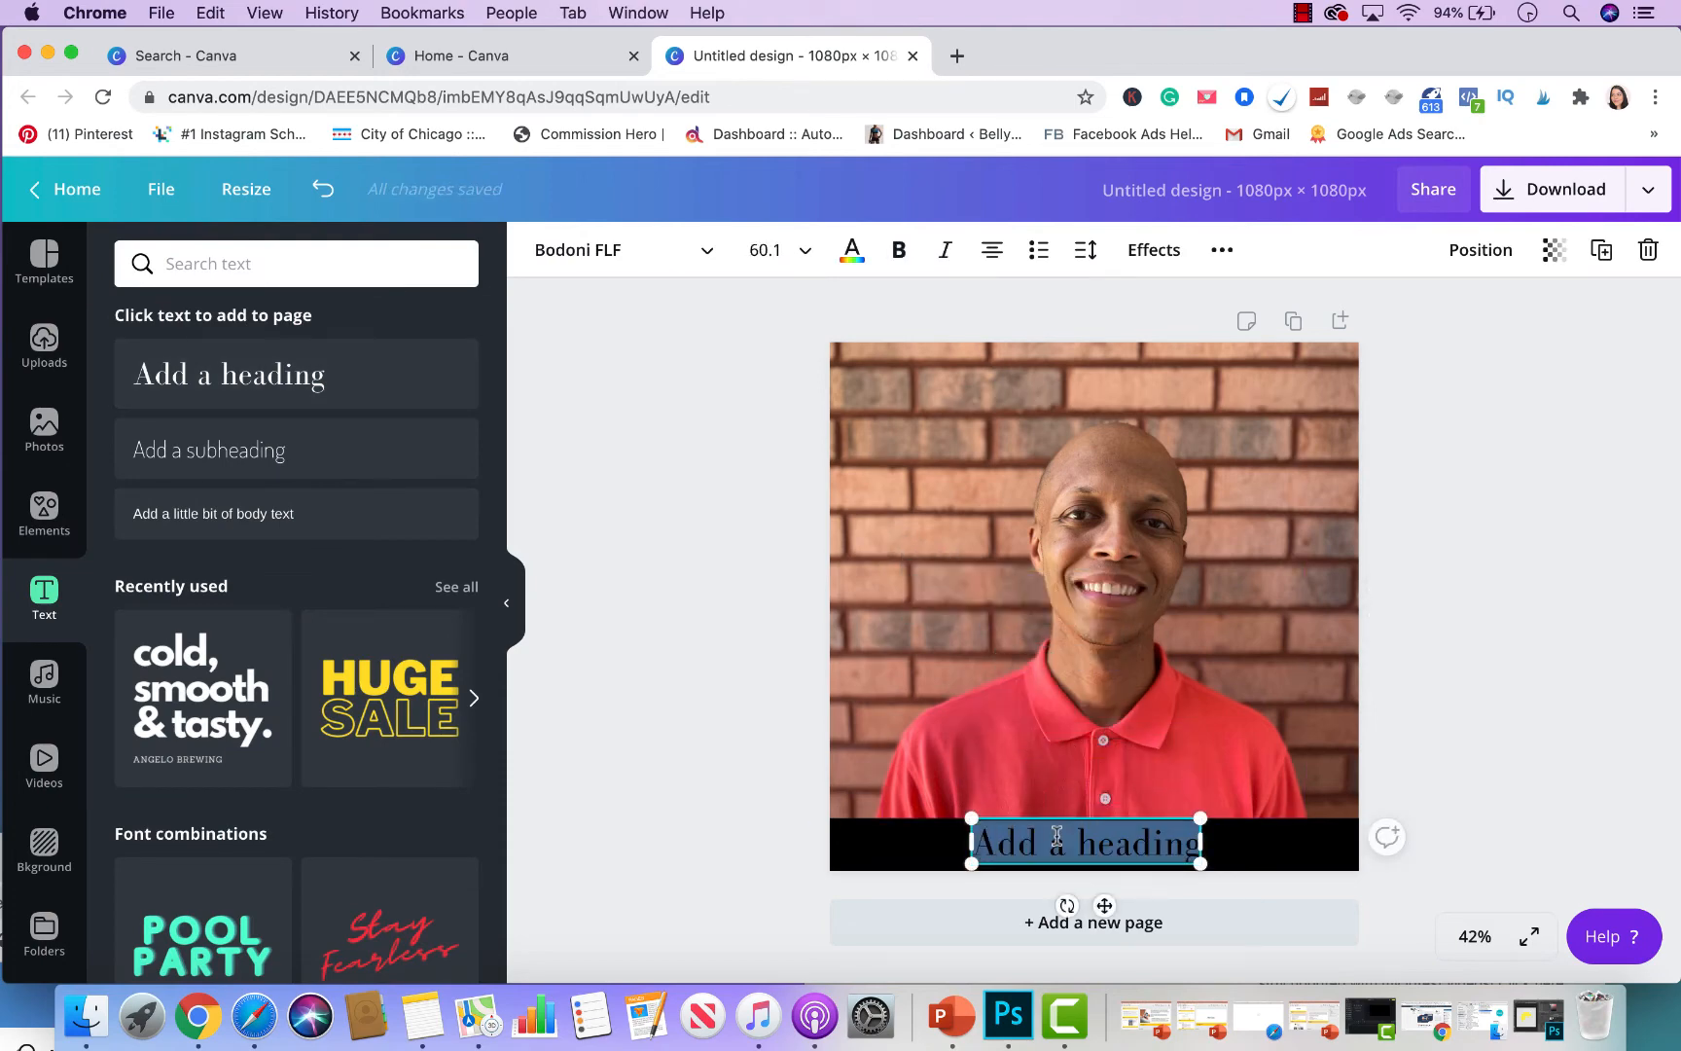
pyautogui.press('BackSpace')
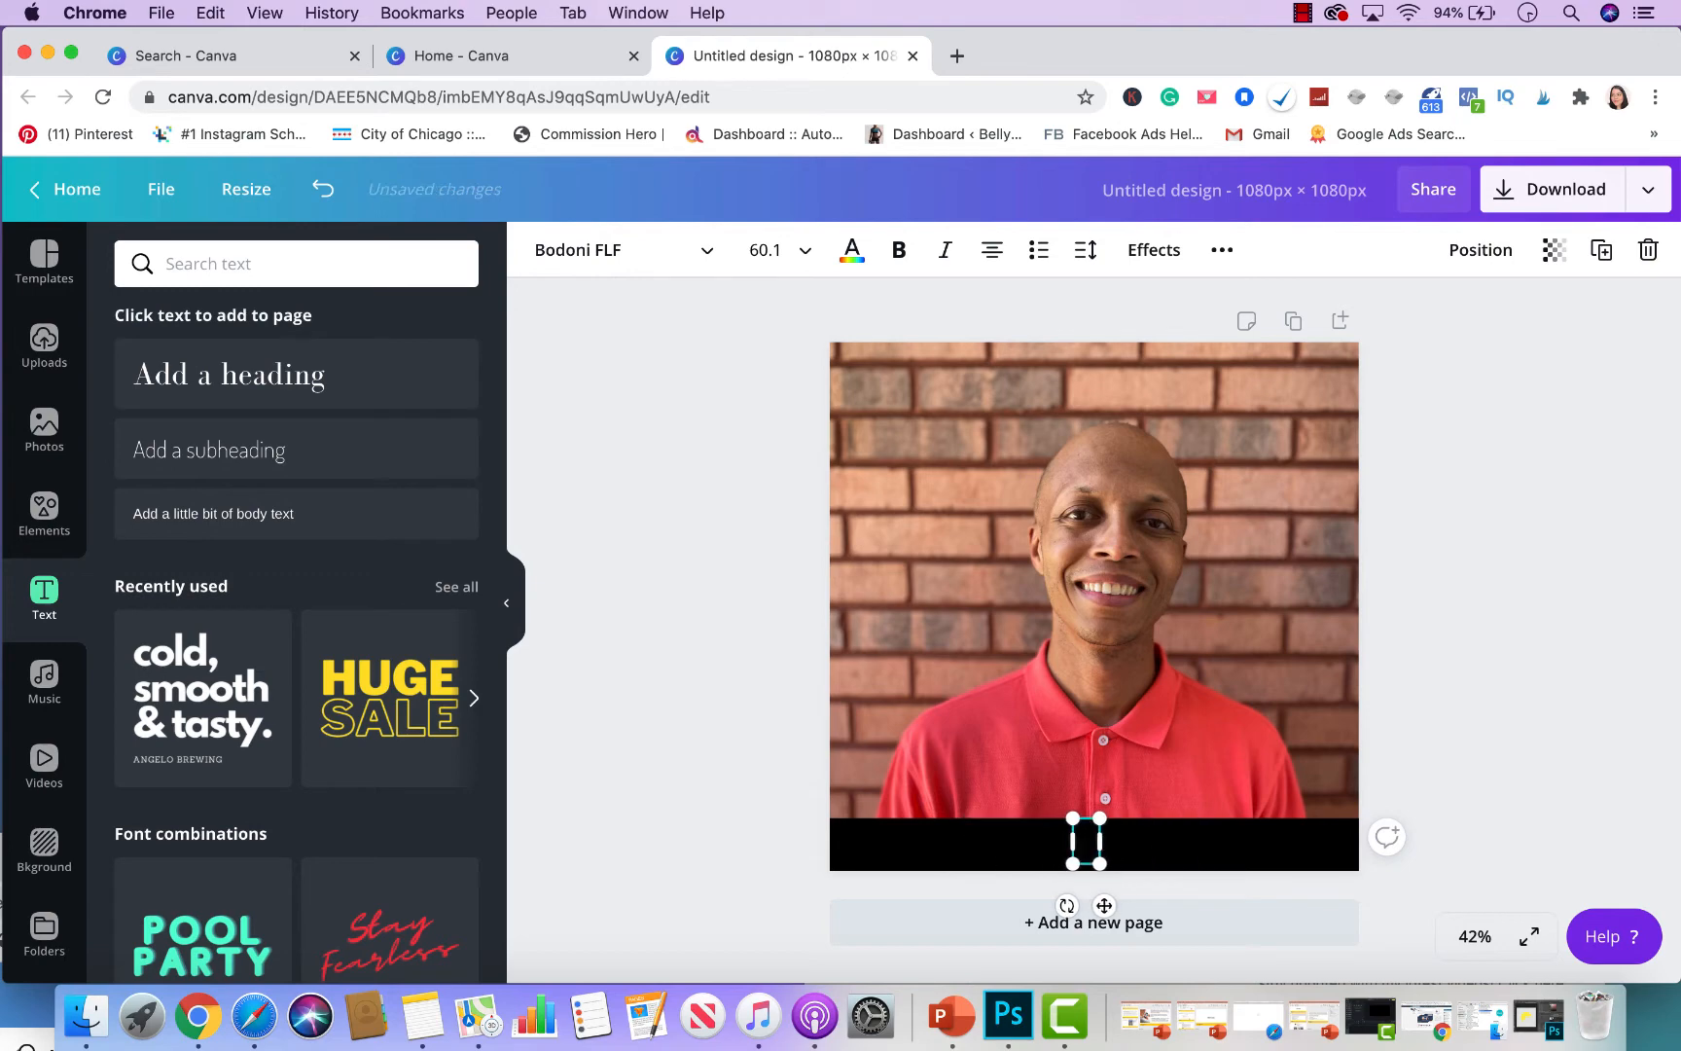
# - Type white 'cluelessrealtor.com' and centre it on the black bar
pyautogui.click(851, 250)
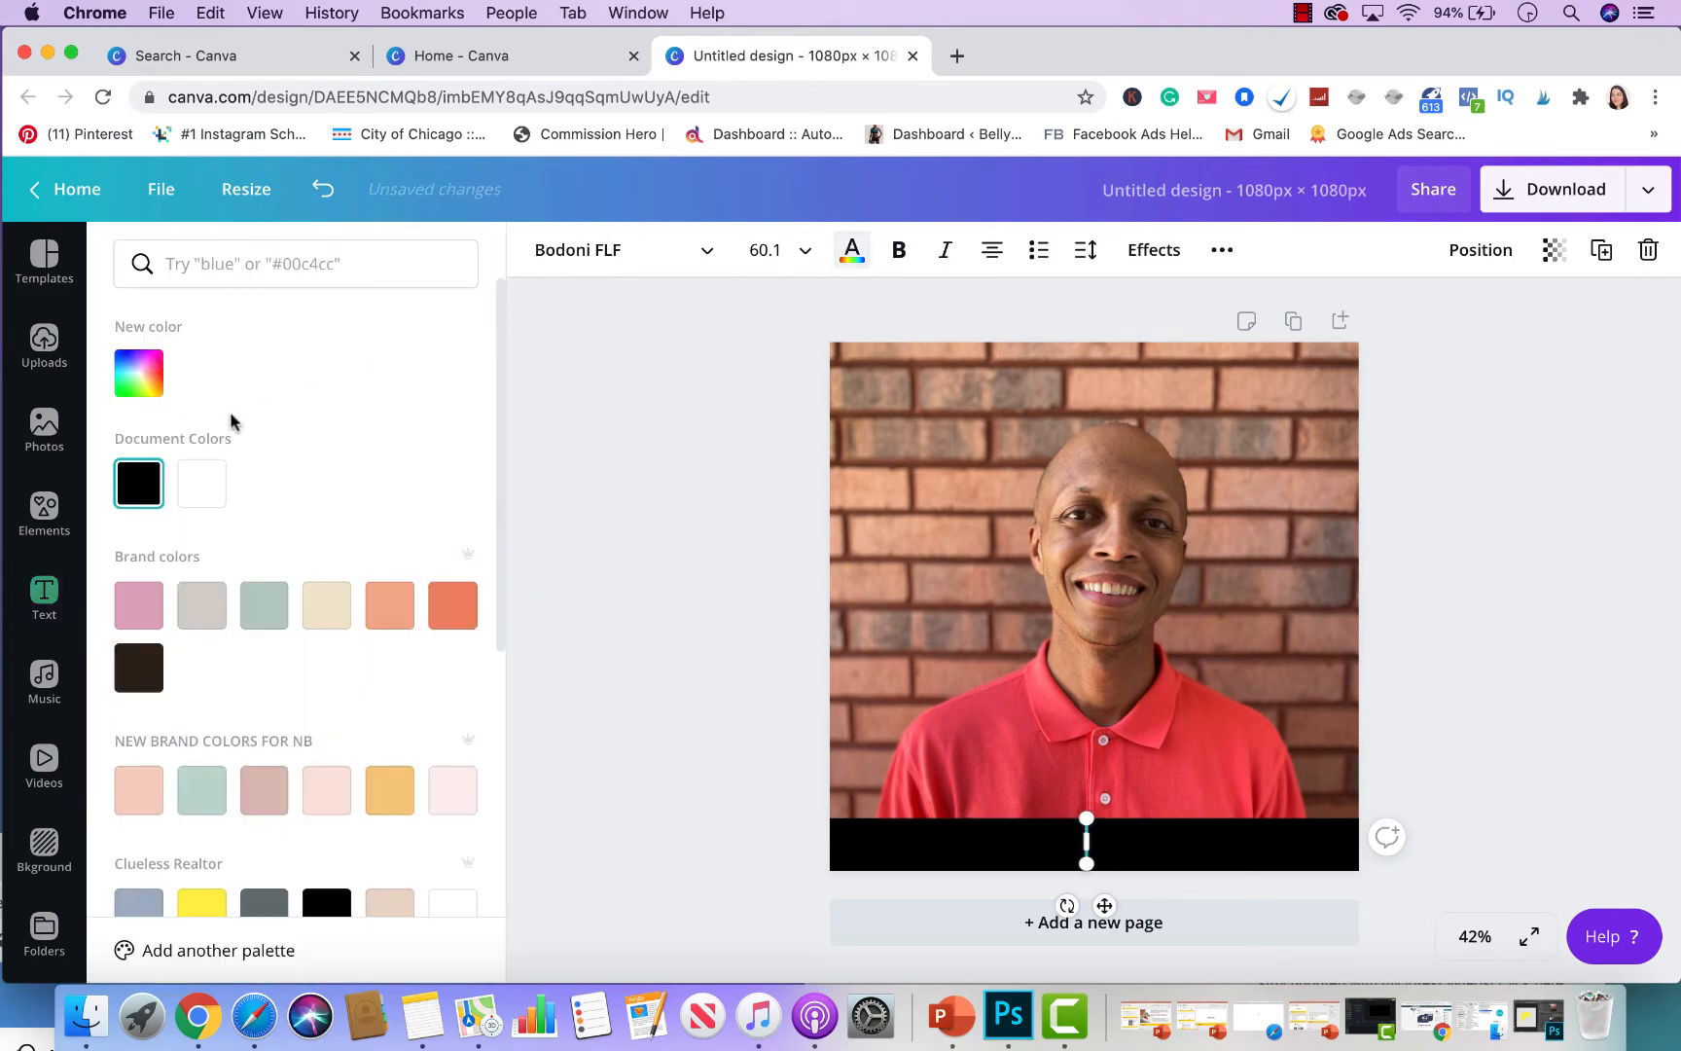
pyautogui.click(202, 484)
pyautogui.write('clue')
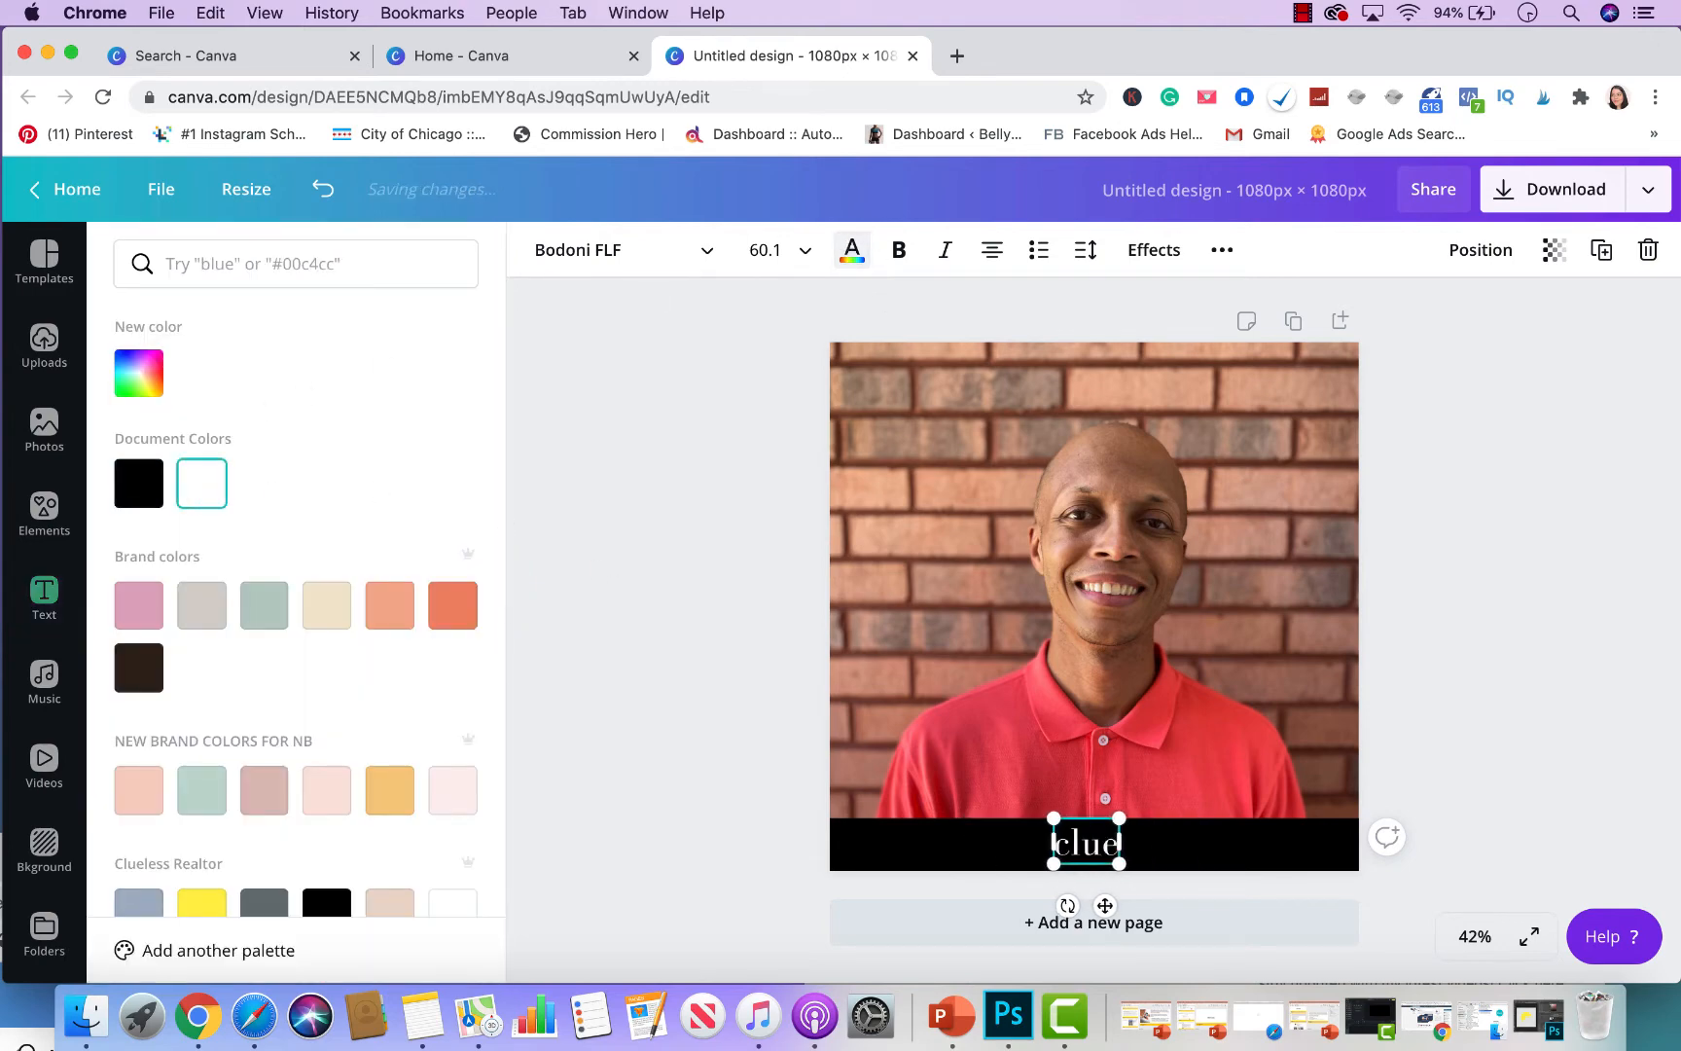
pyautogui.write('lessrealtor.com')
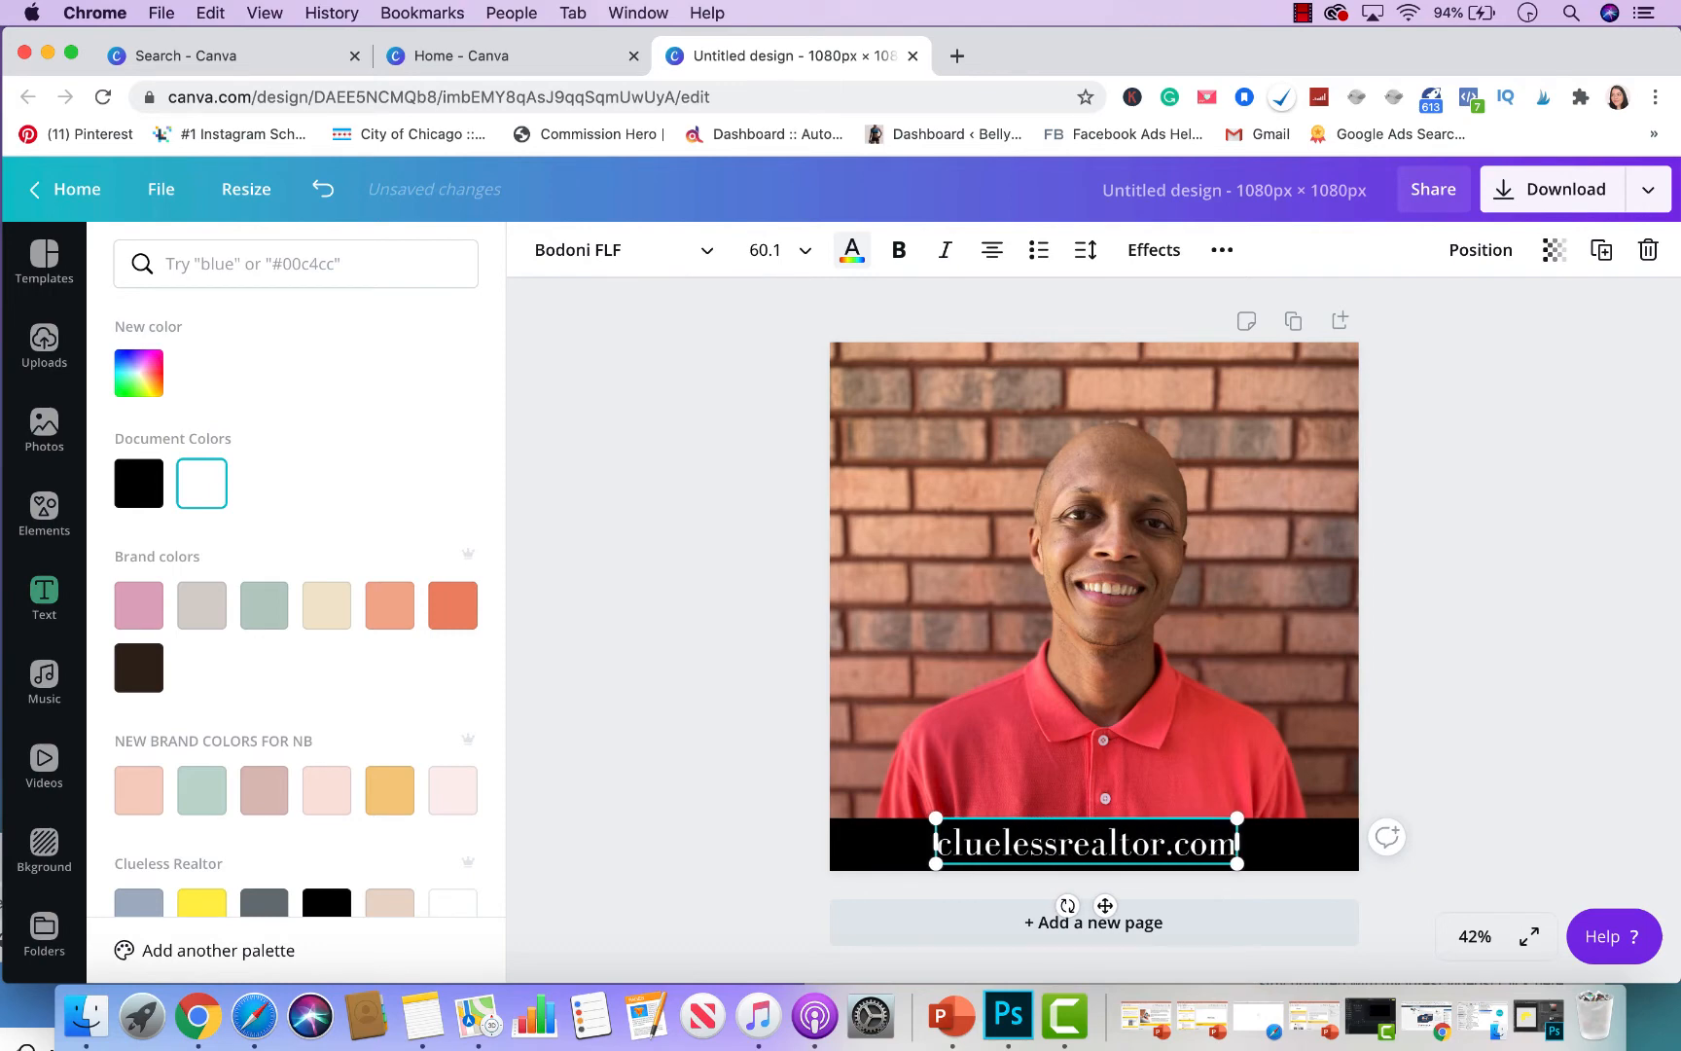
pyautogui.click(1399, 555)
pyautogui.click(1577, 606)
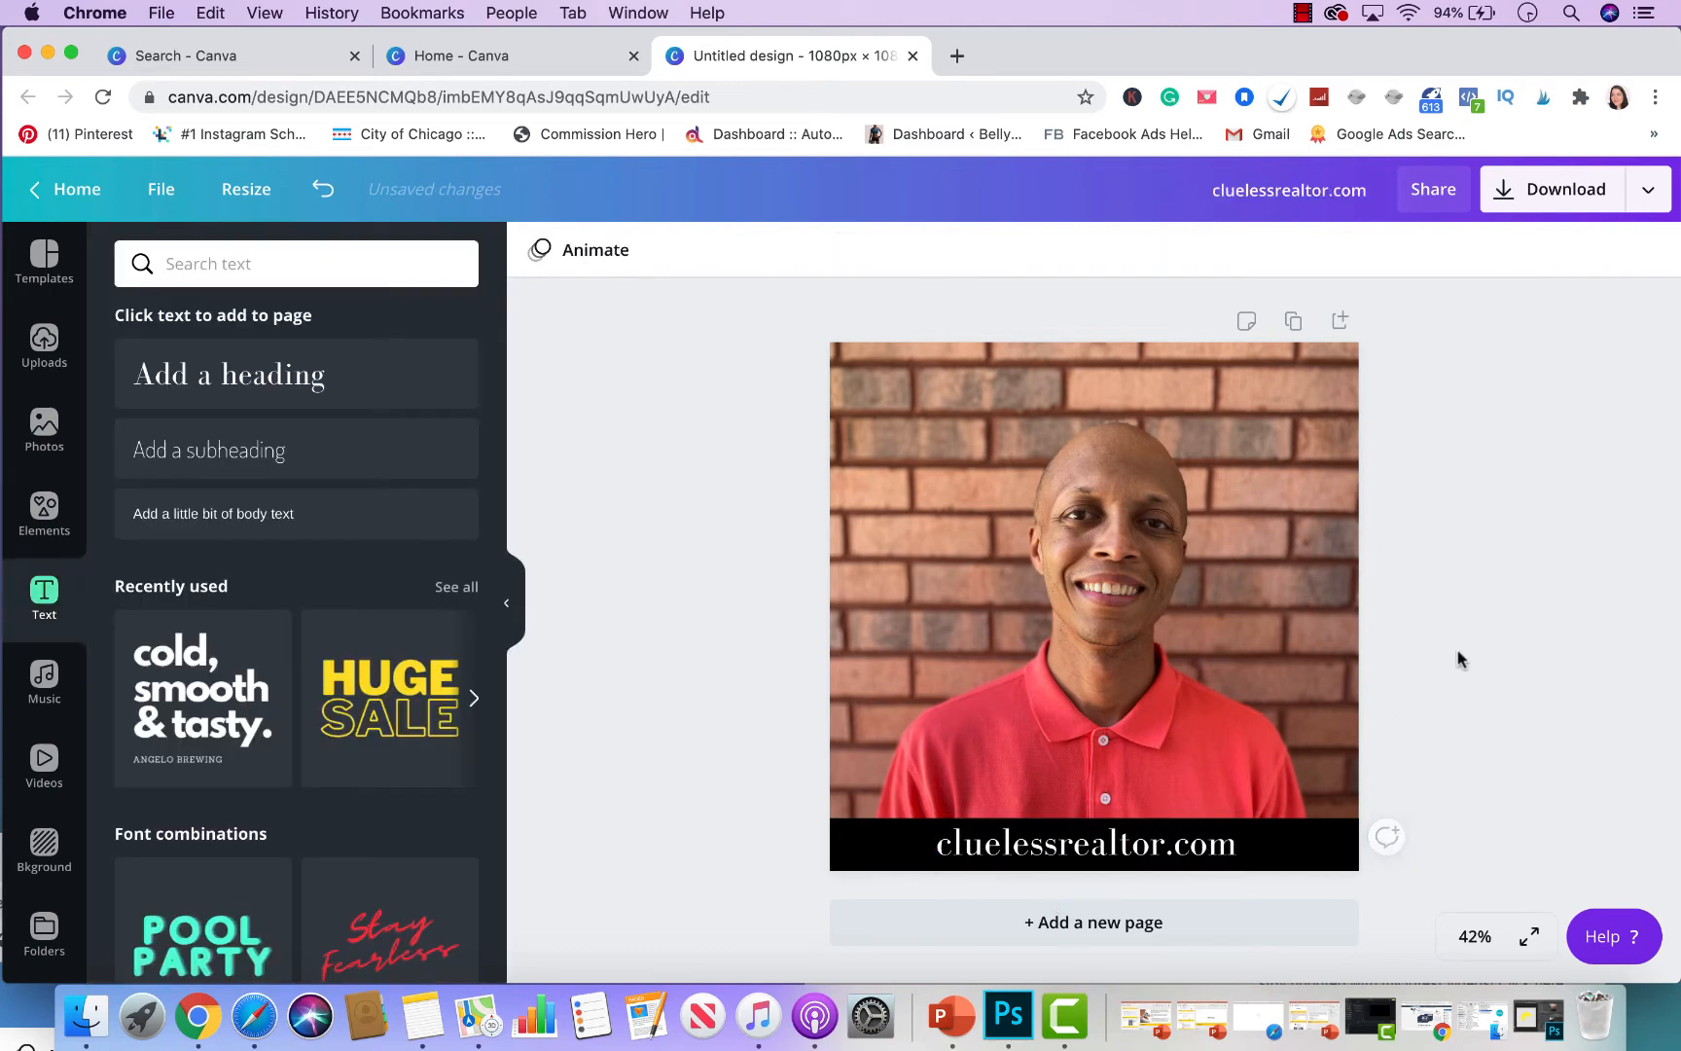
pyautogui.moveTo(1196, 856); pyautogui.dragTo(1205, 854)
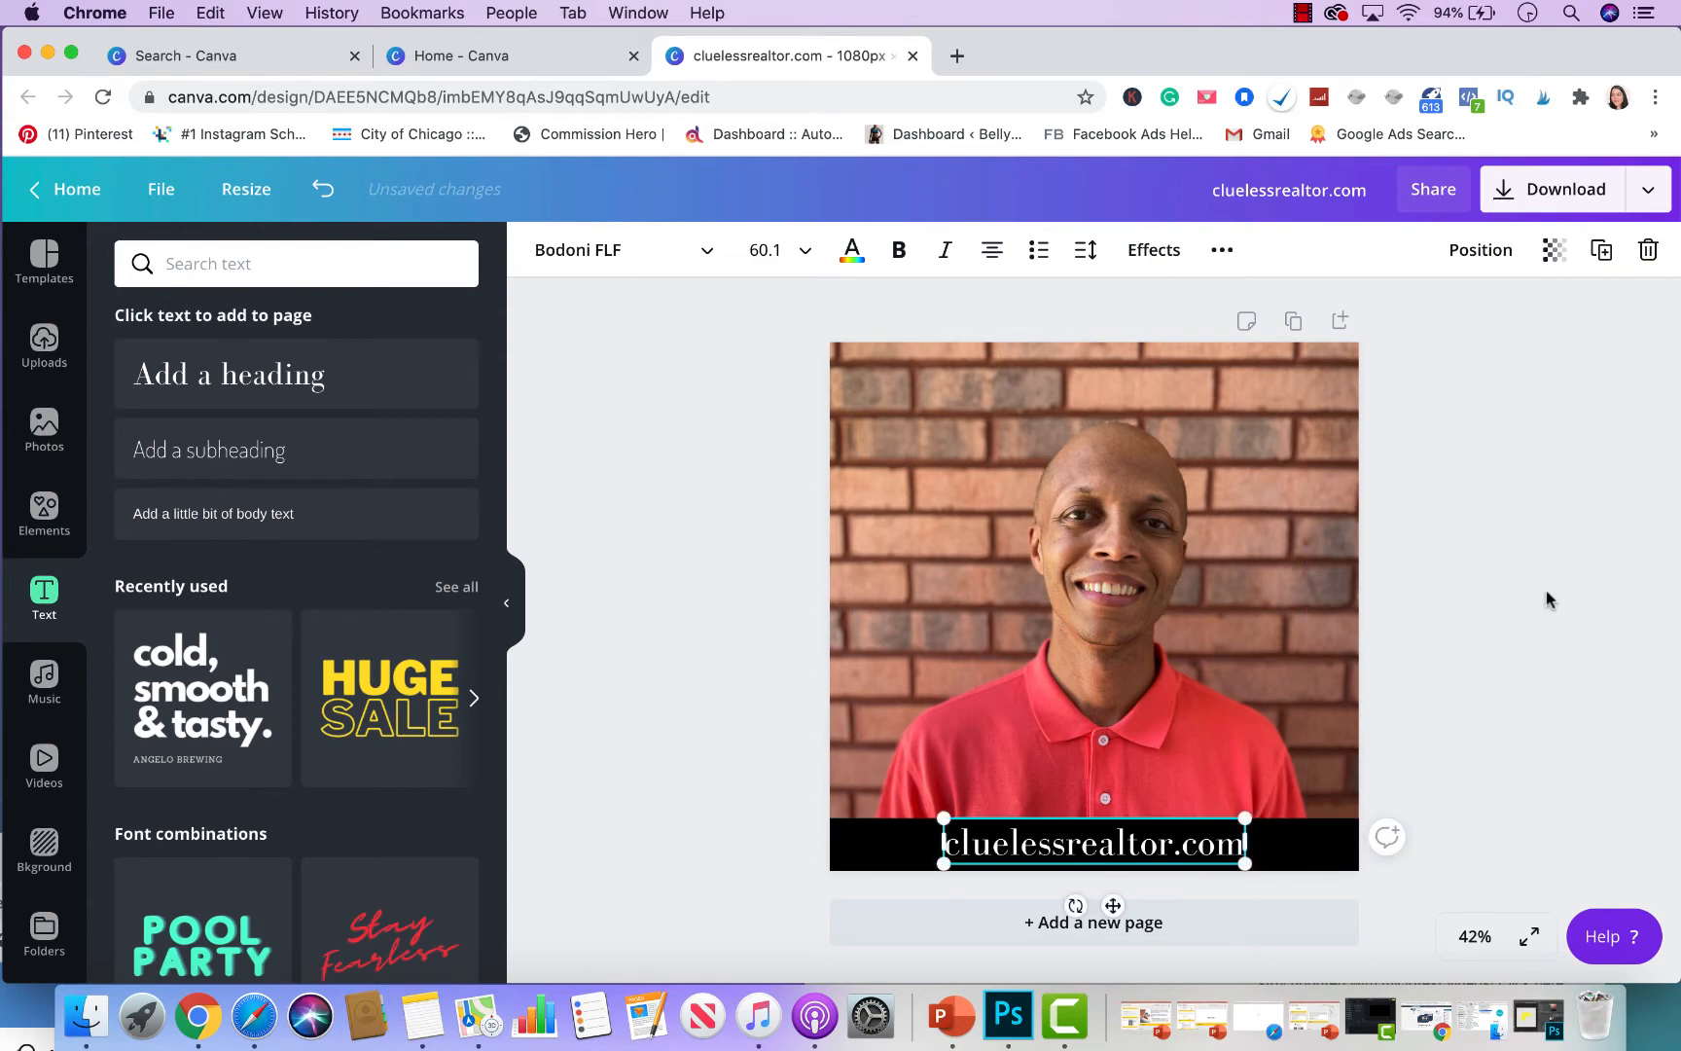
pyautogui.click(1546, 593)
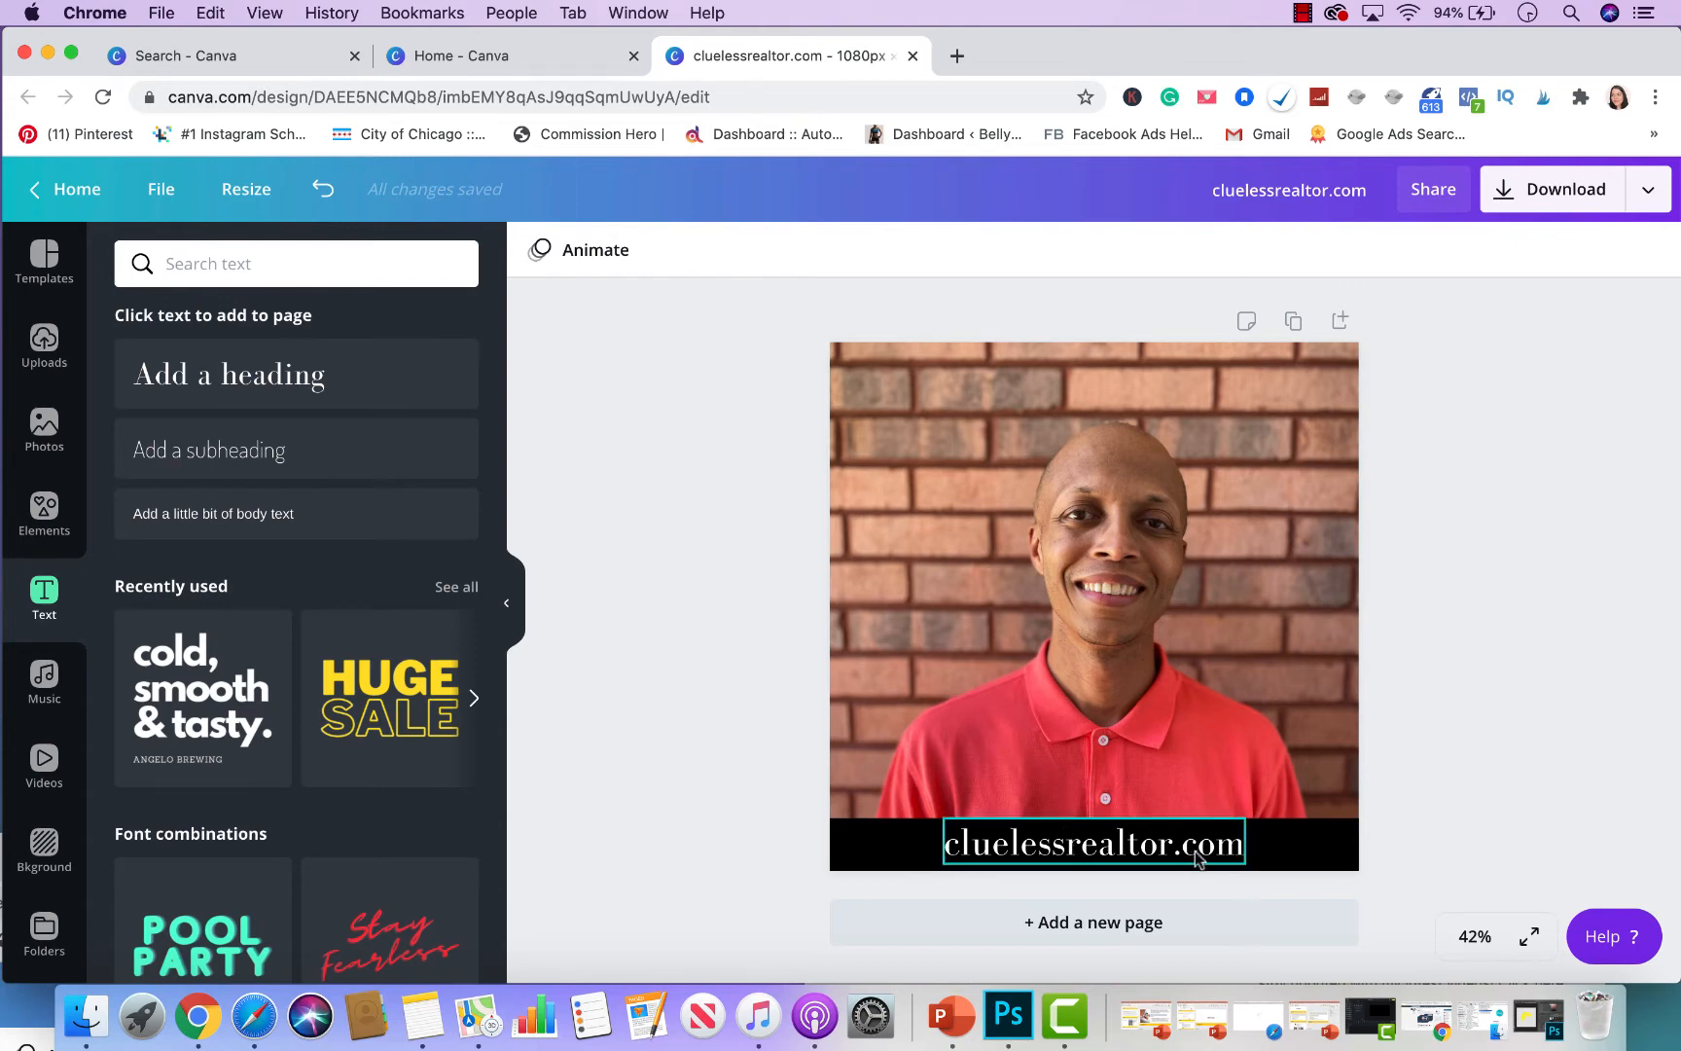
pyautogui.moveTo(1201, 858); pyautogui.dragTo(1144, 838)
pyautogui.doubleClick(1127, 846)
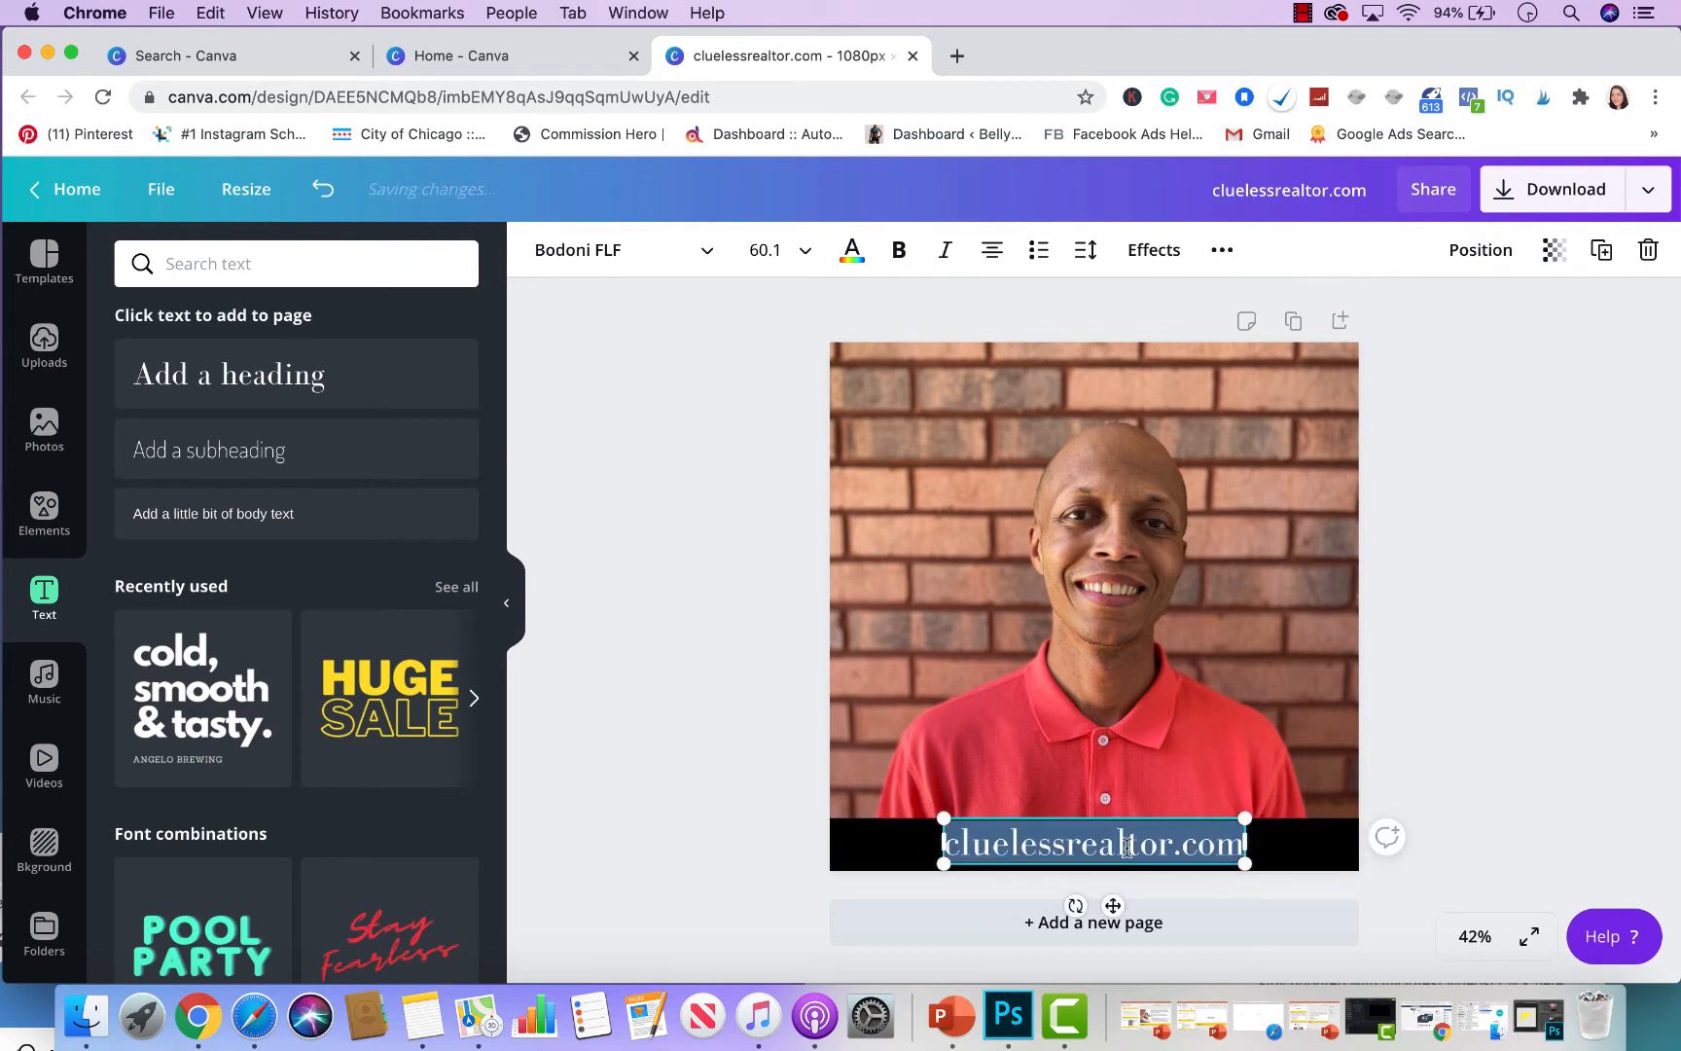
pyautogui.write('Just Liste')
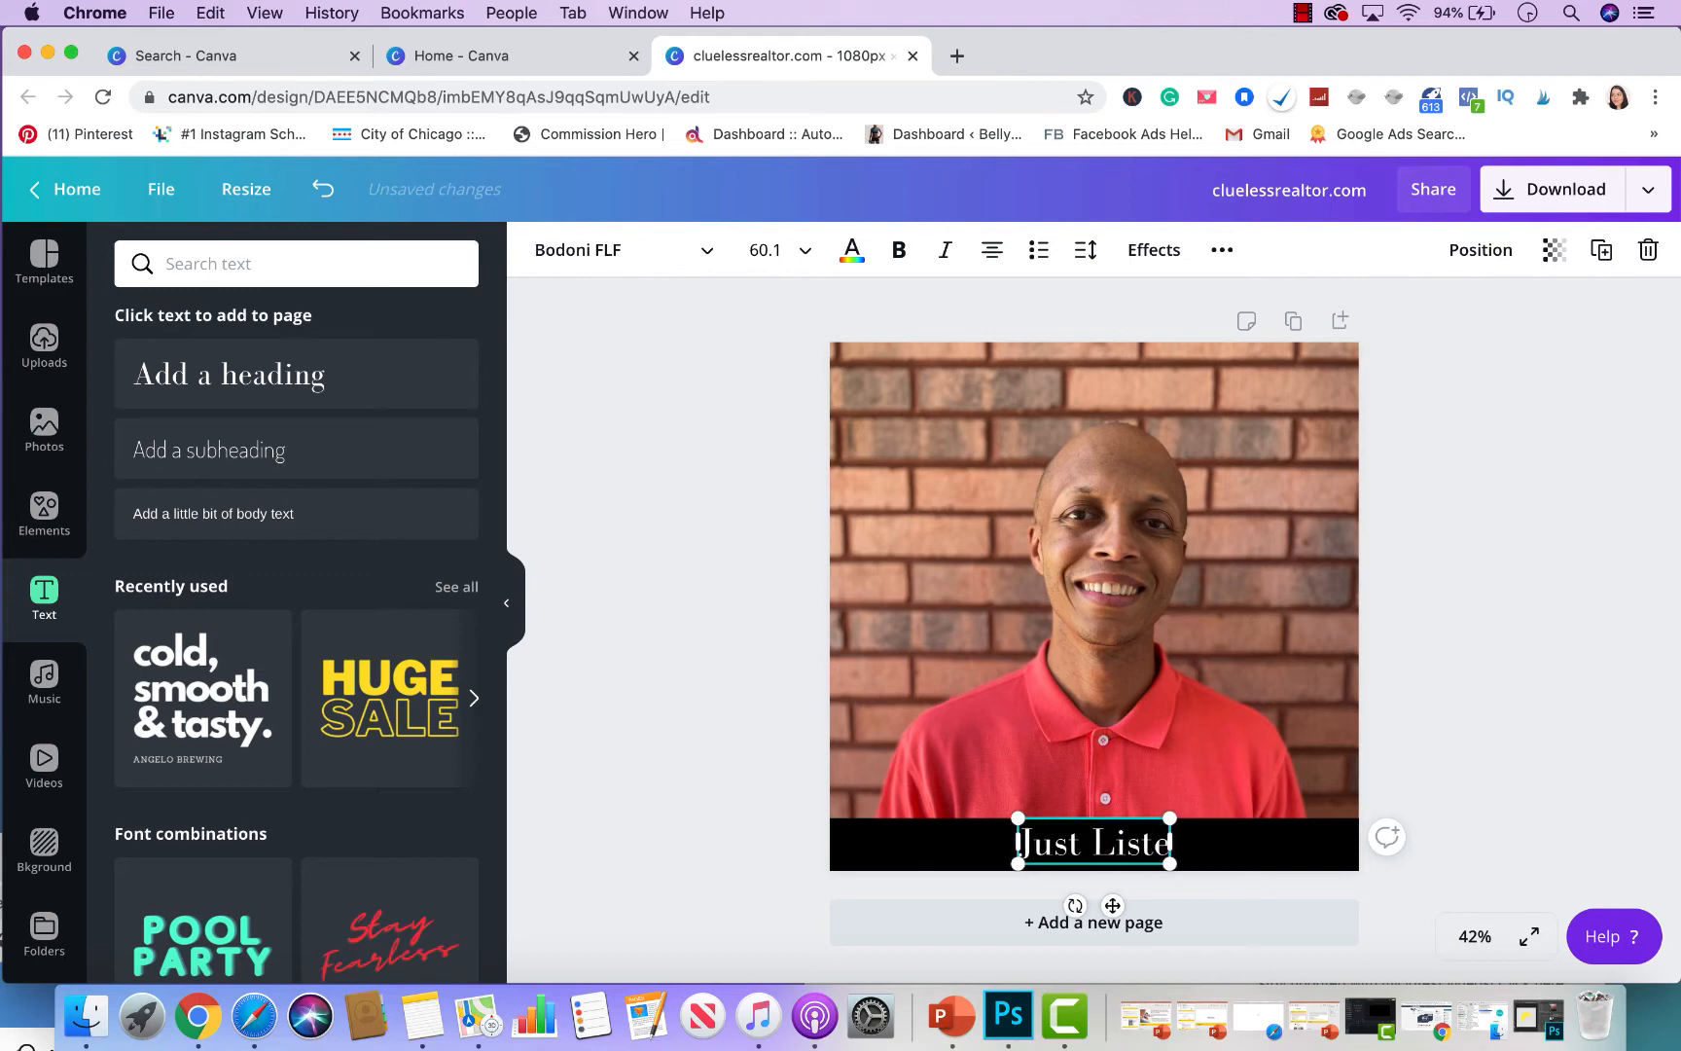
pyautogui.write('d | ')
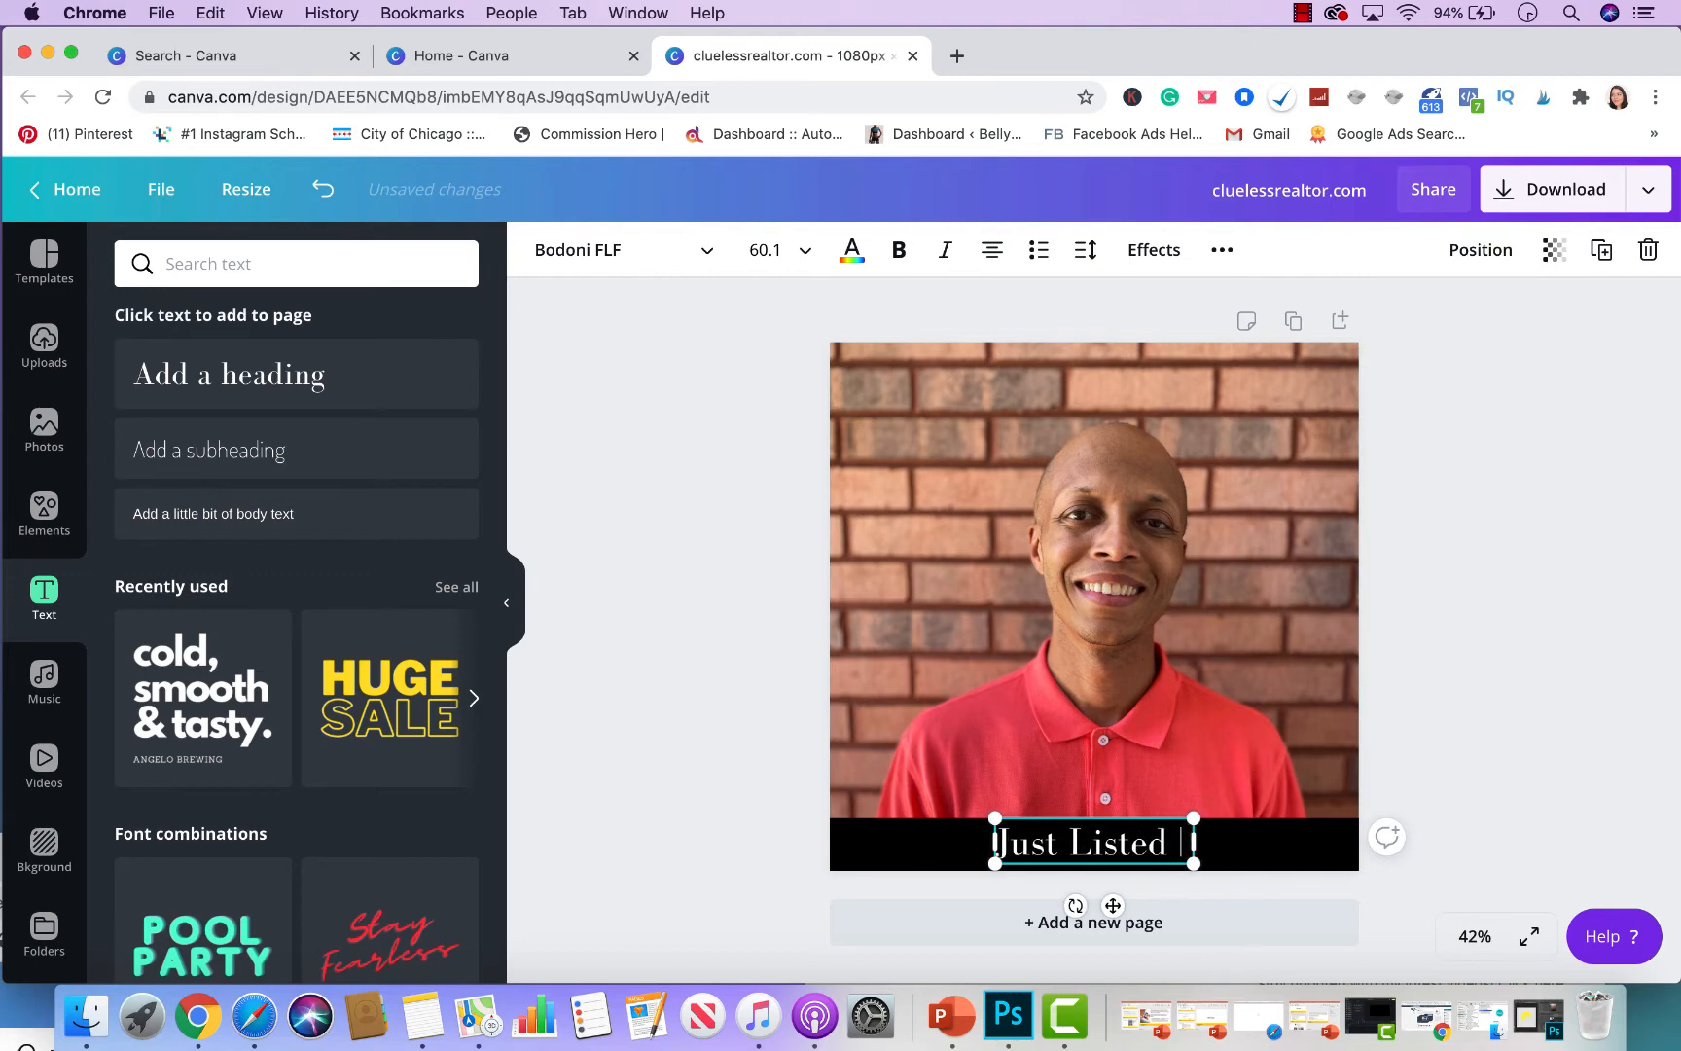
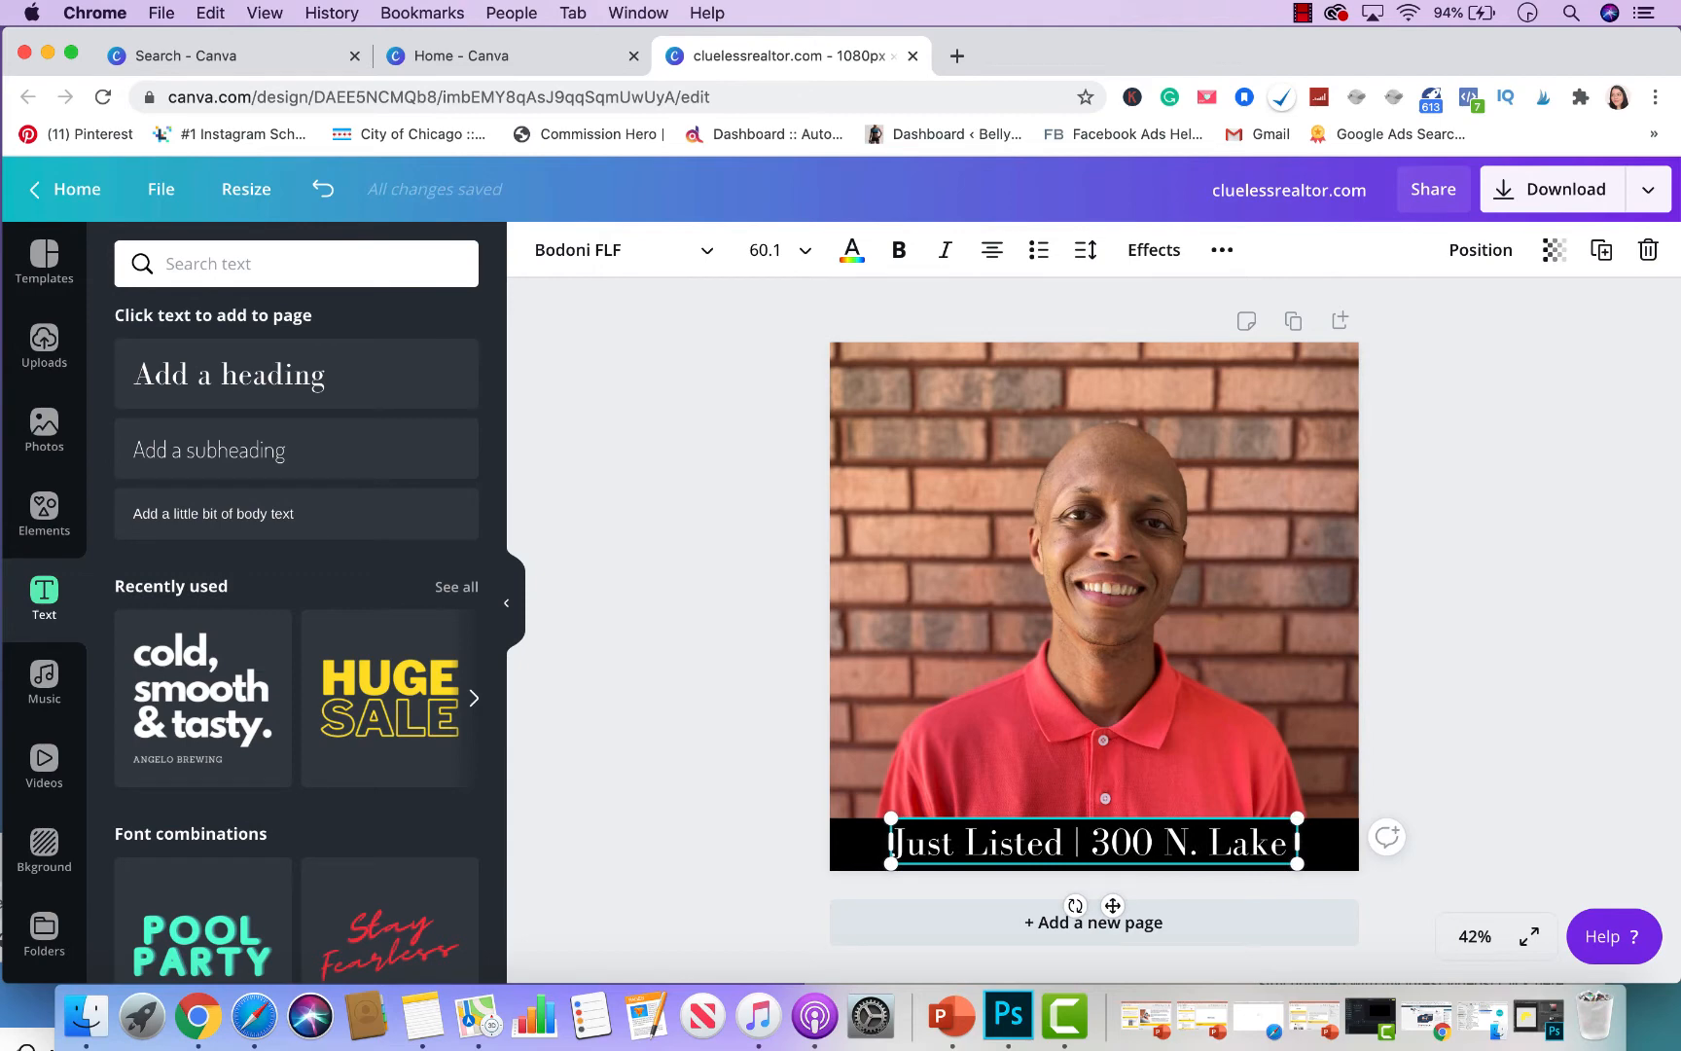
pyautogui.press('Return')
pyautogui.write('$100K')
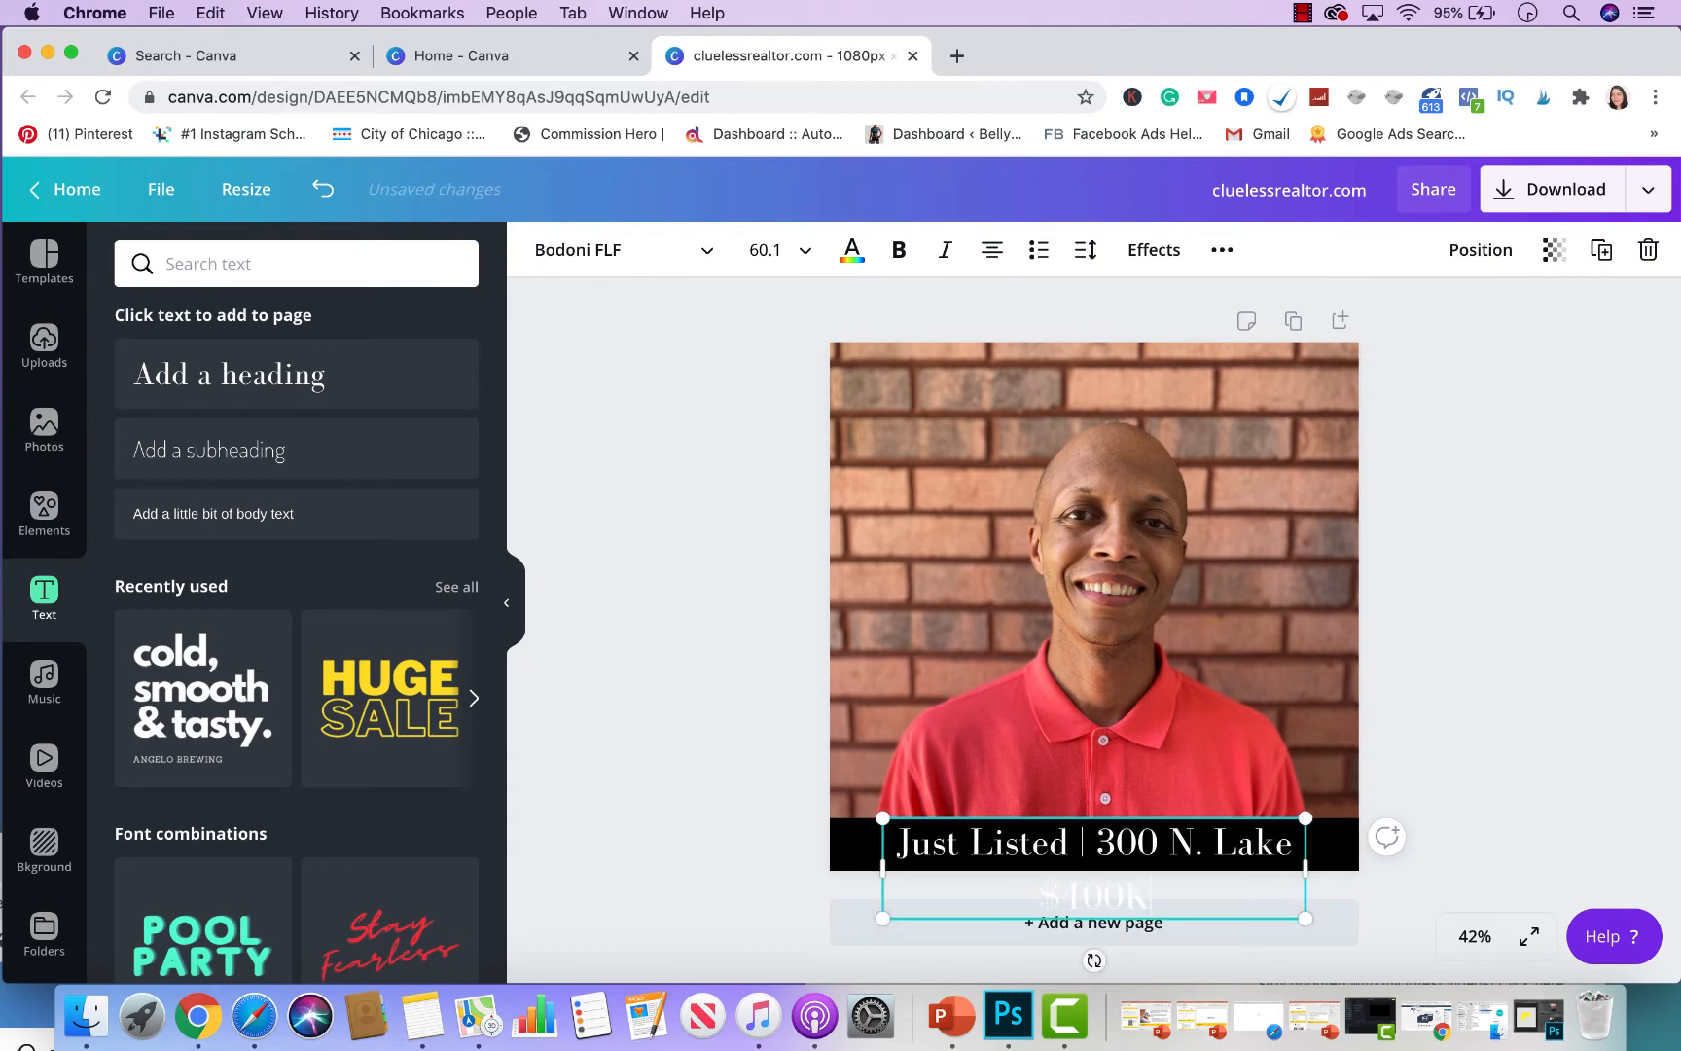
pyautogui.moveTo(1164, 921); pyautogui.dragTo(905, 839)
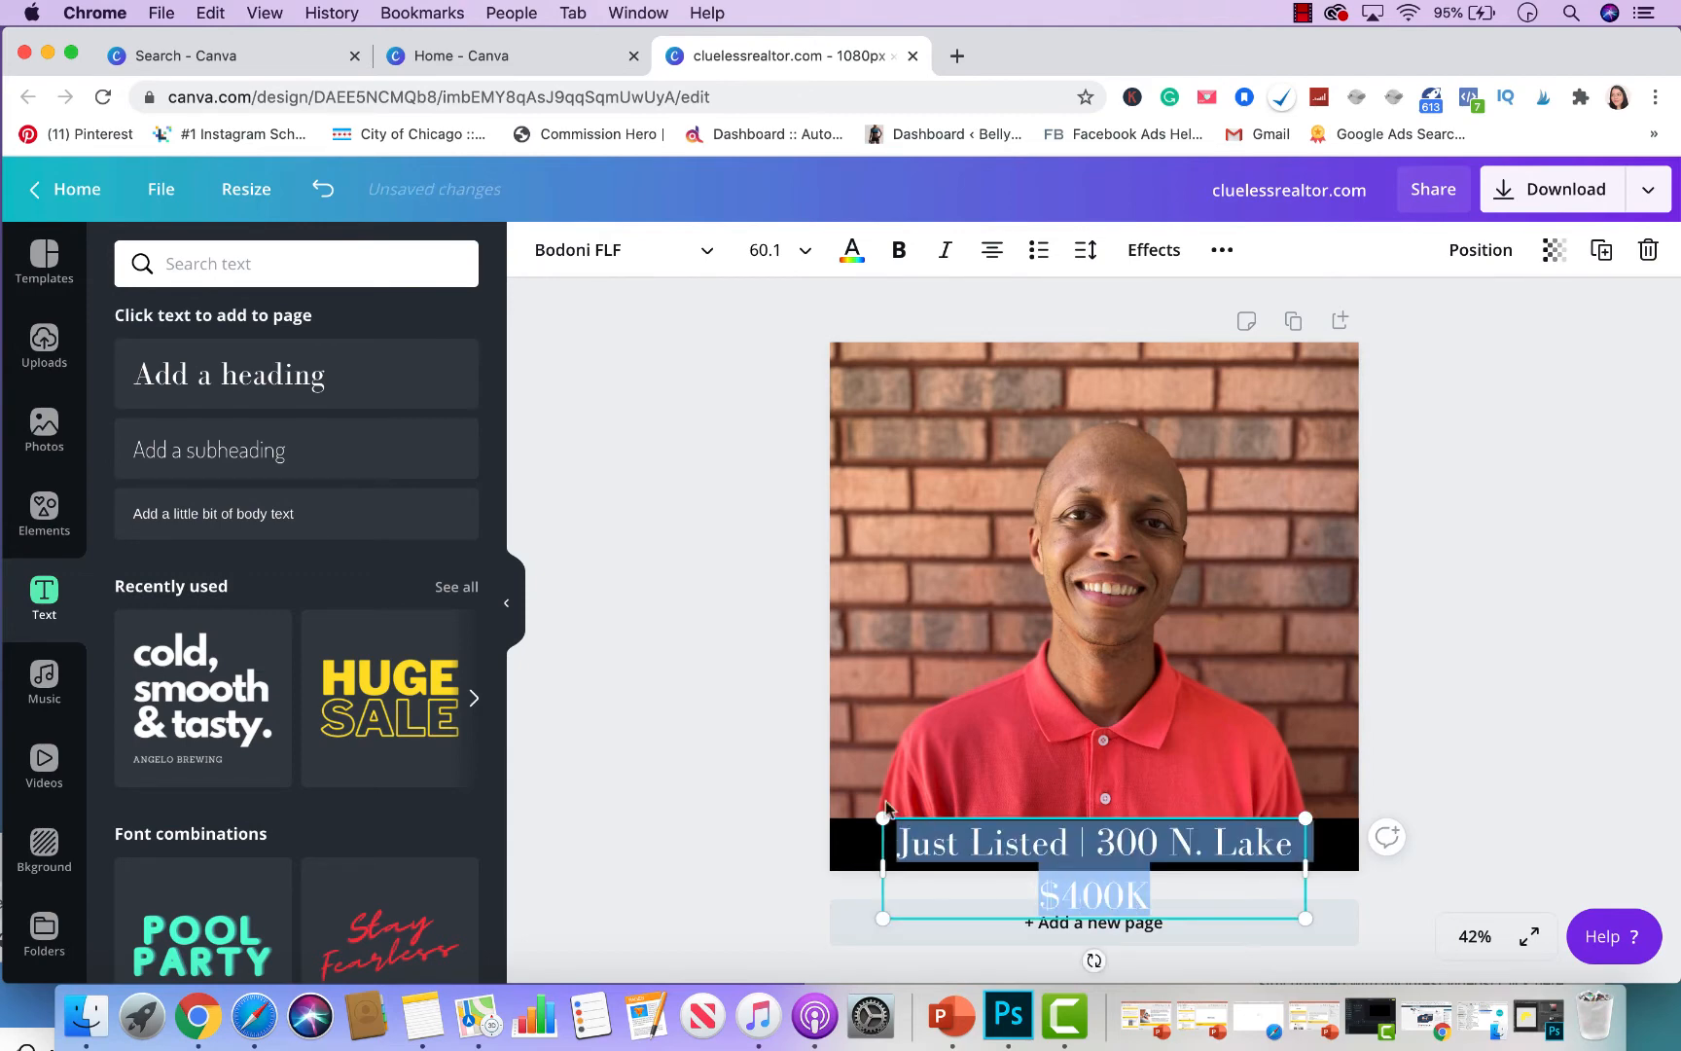
pyautogui.click(764, 250)
pyautogui.write('45')
pyautogui.press('Return')
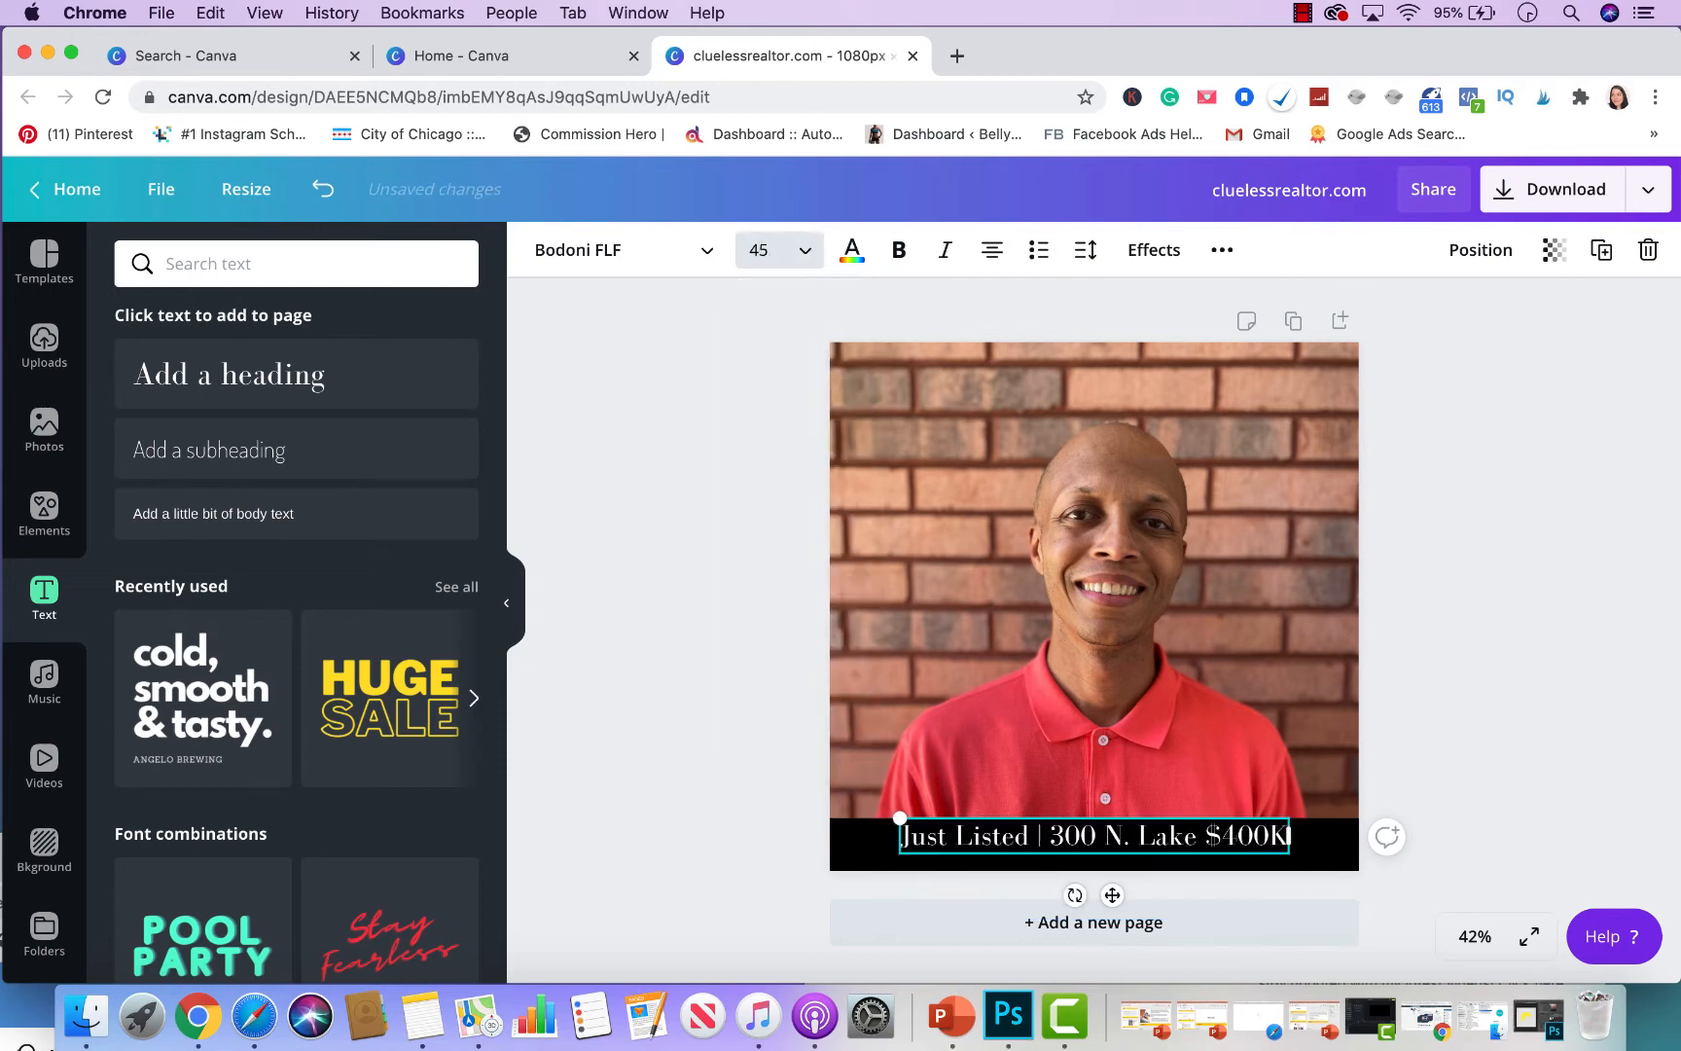
pyautogui.click(1618, 529)
pyautogui.moveTo(1224, 845); pyautogui.dragTo(1226, 857)
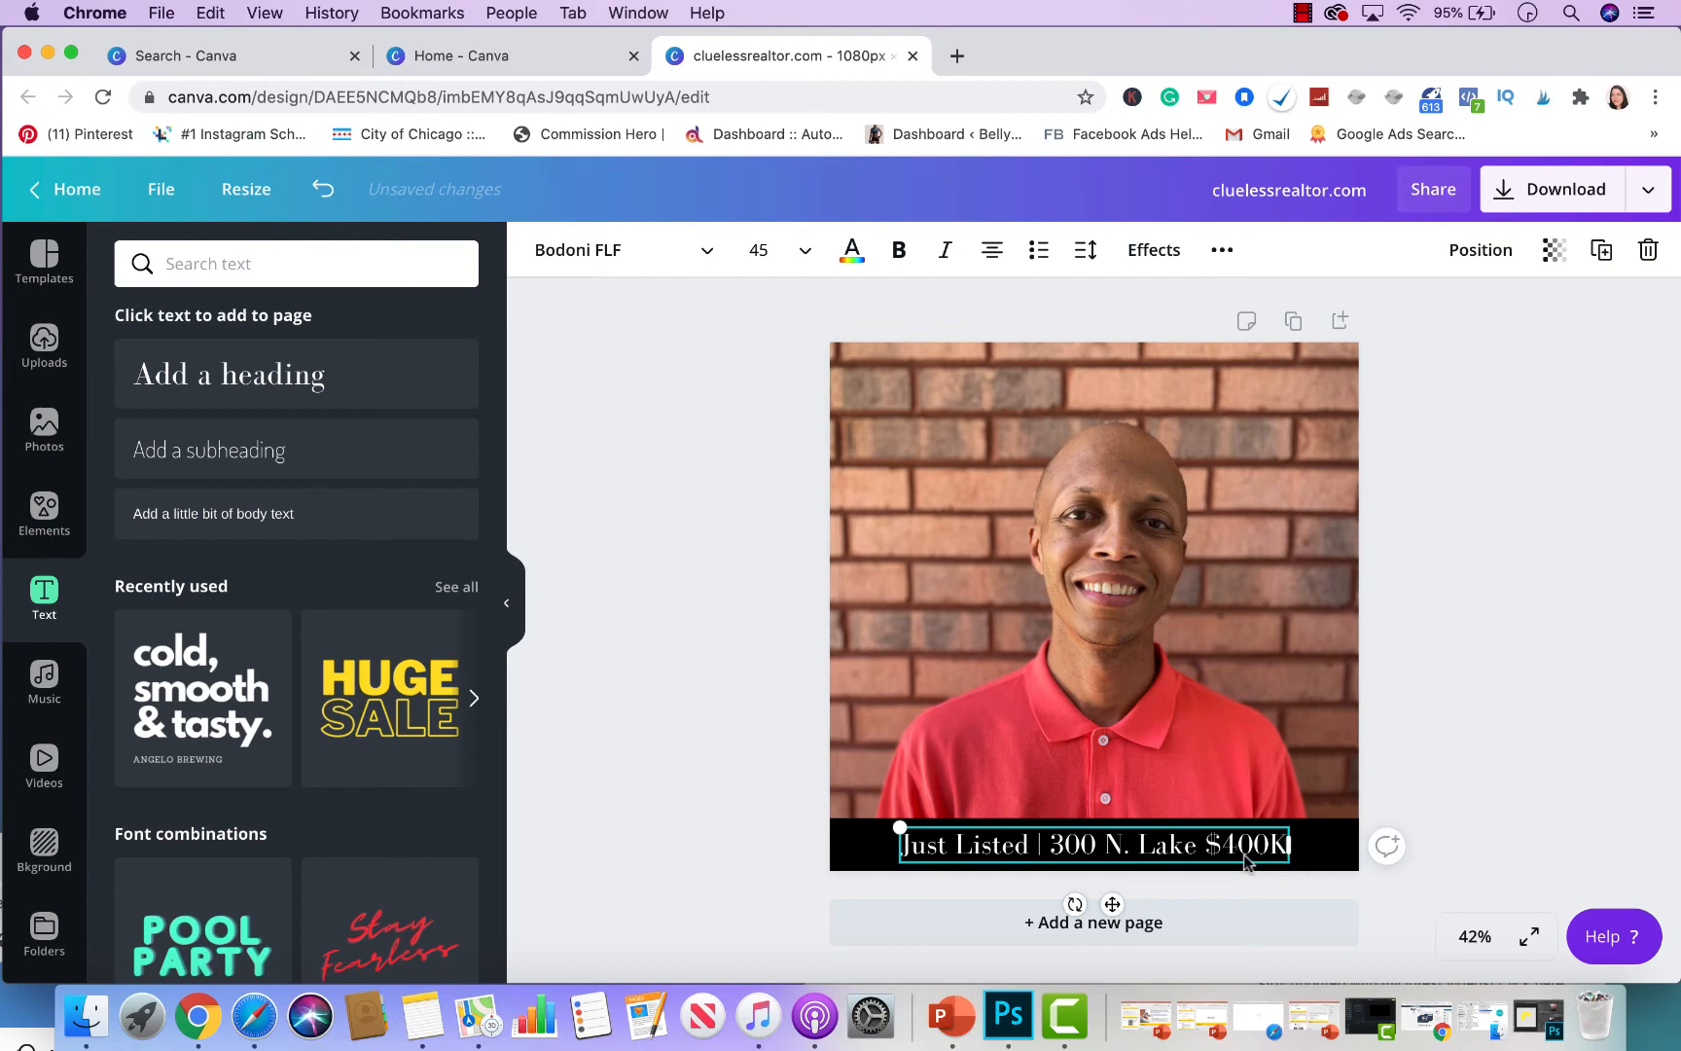
pyautogui.click(1178, 624)
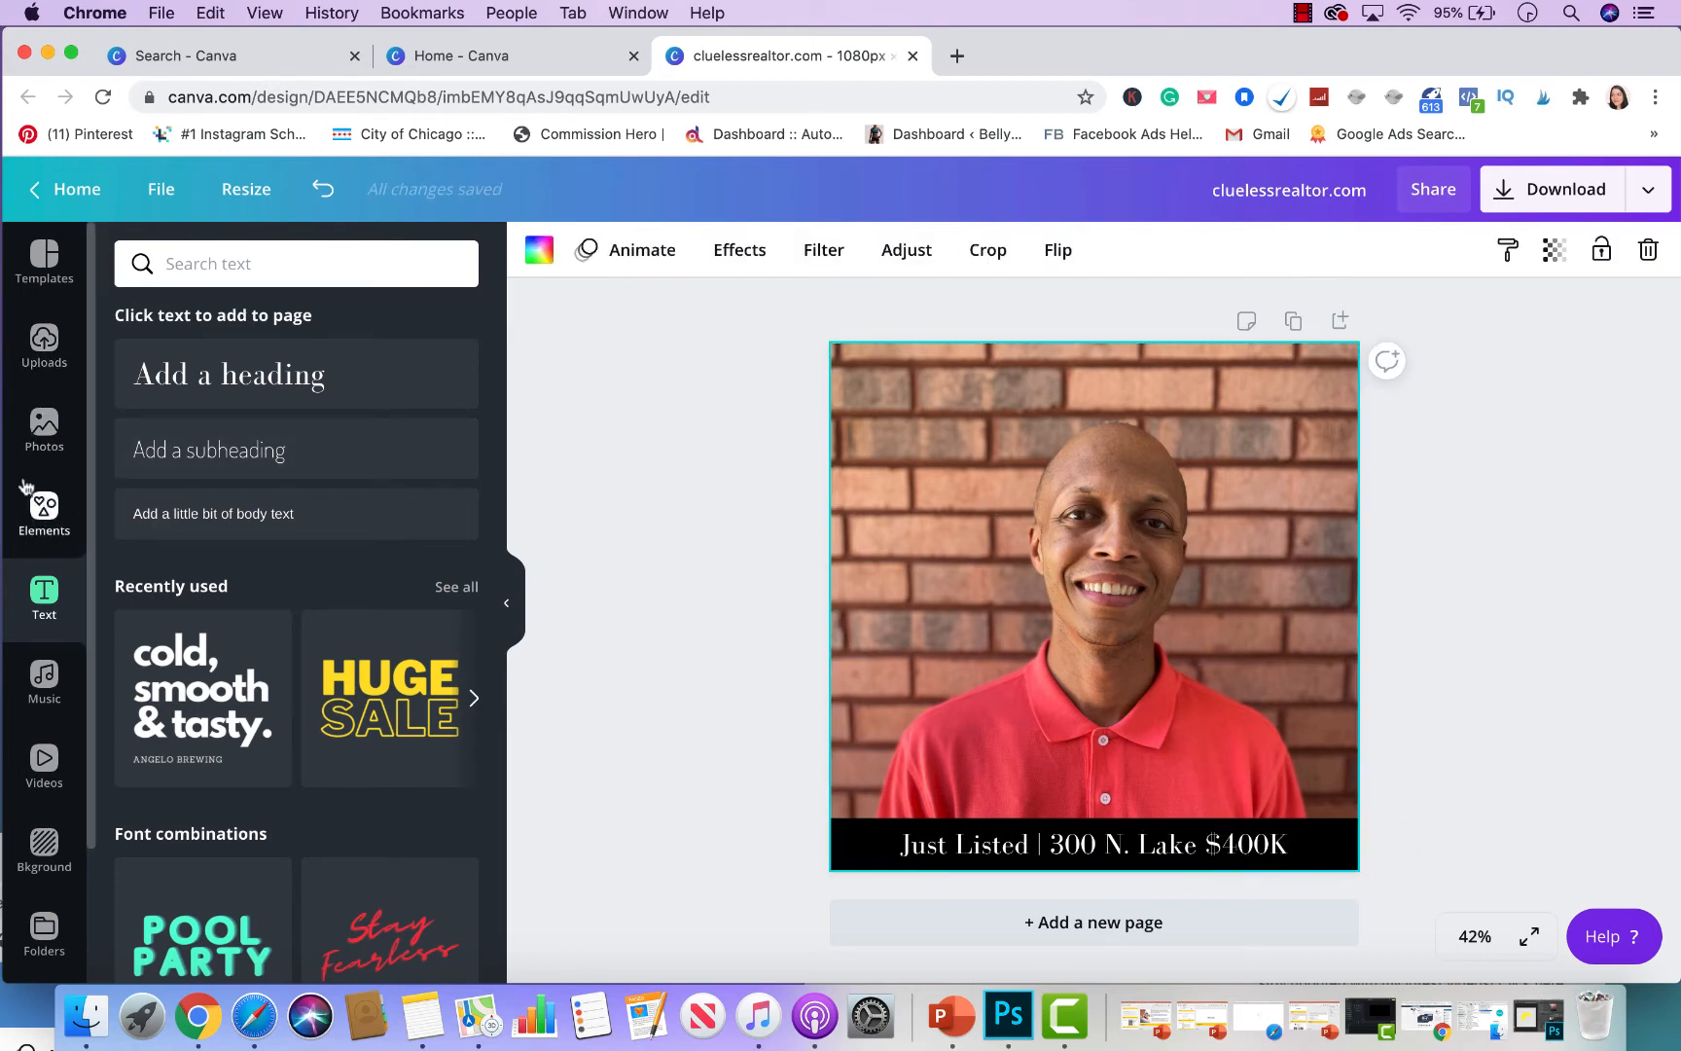
# - Search stock photos for 'house' and add the garage house photo
pyautogui.click(44, 426)
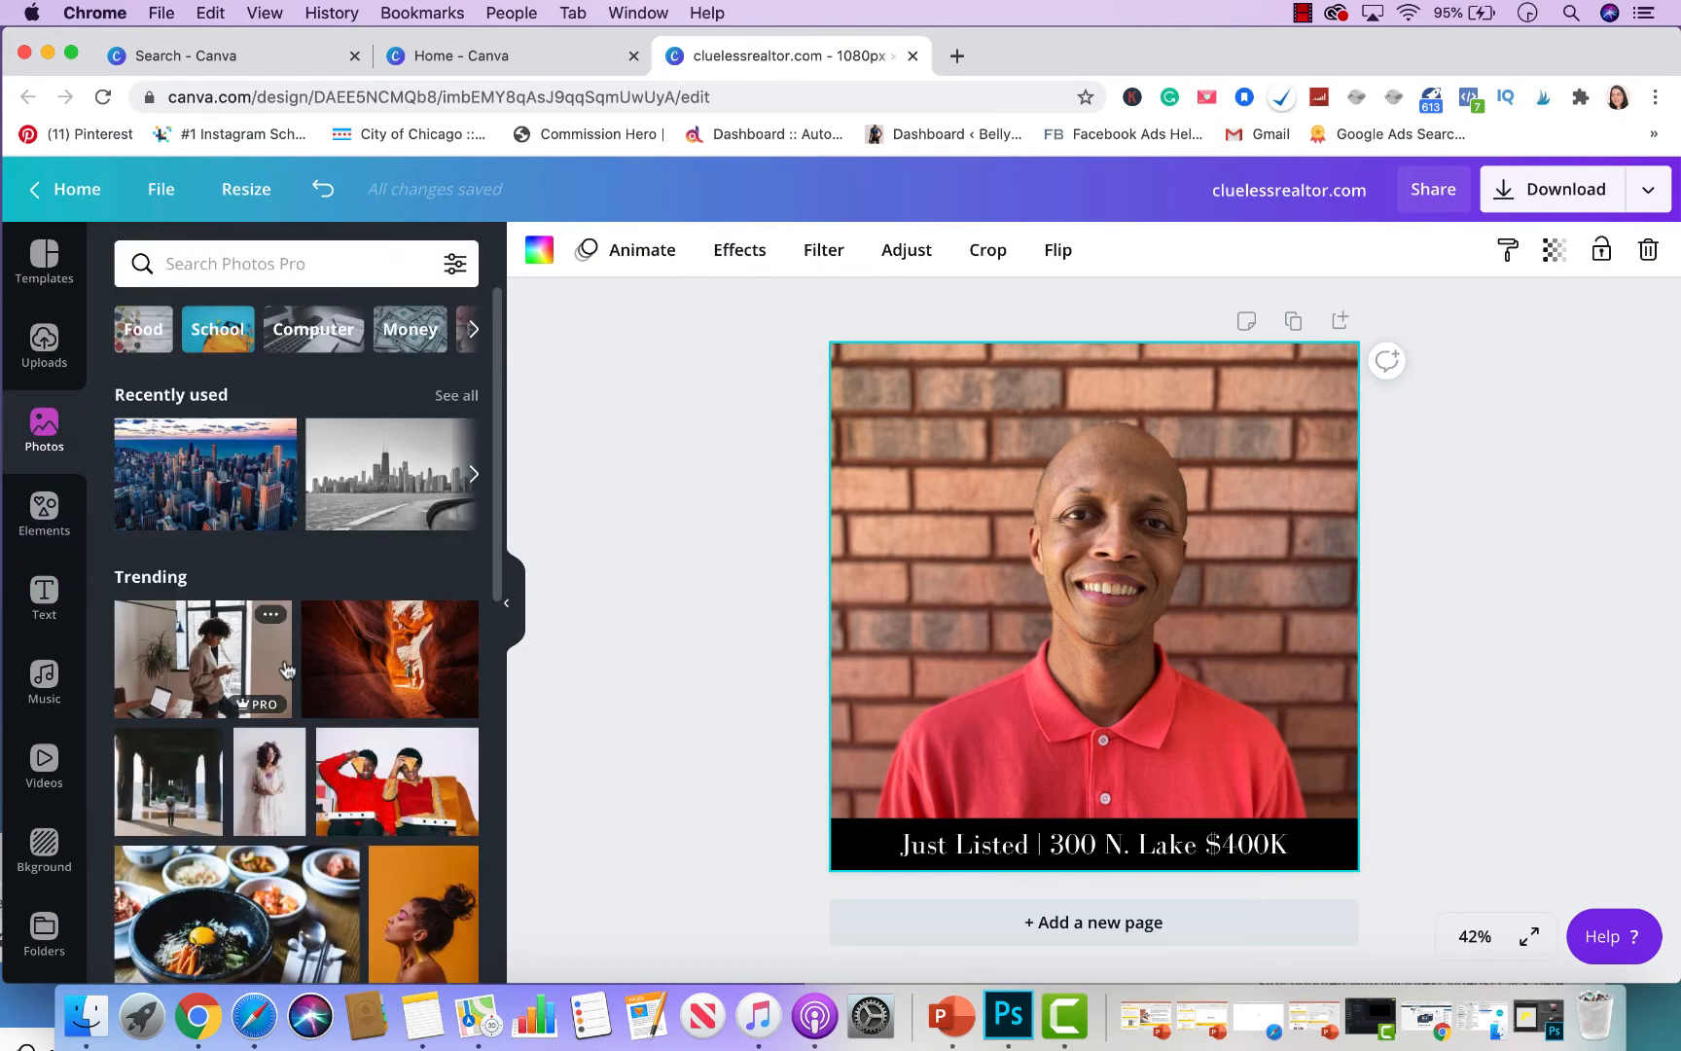
pyautogui.scroll(-3, 258, 506)
pyautogui.click(279, 268)
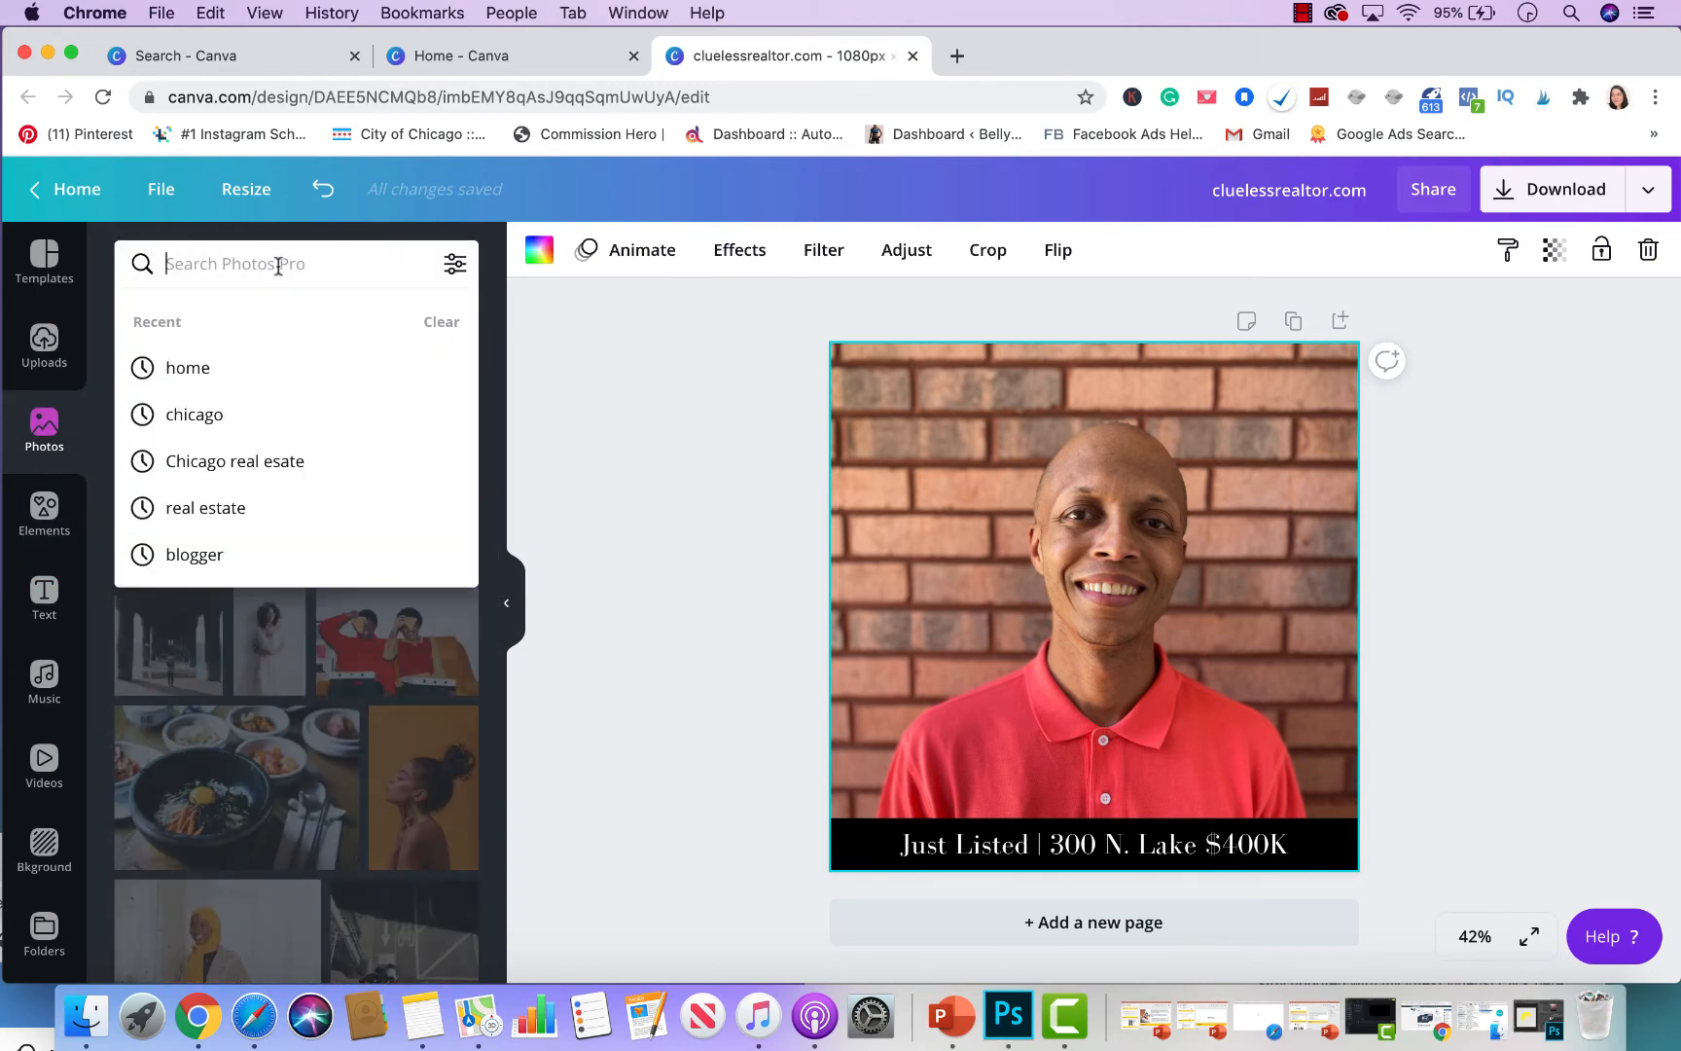
pyautogui.write('house')
pyautogui.press('Return')
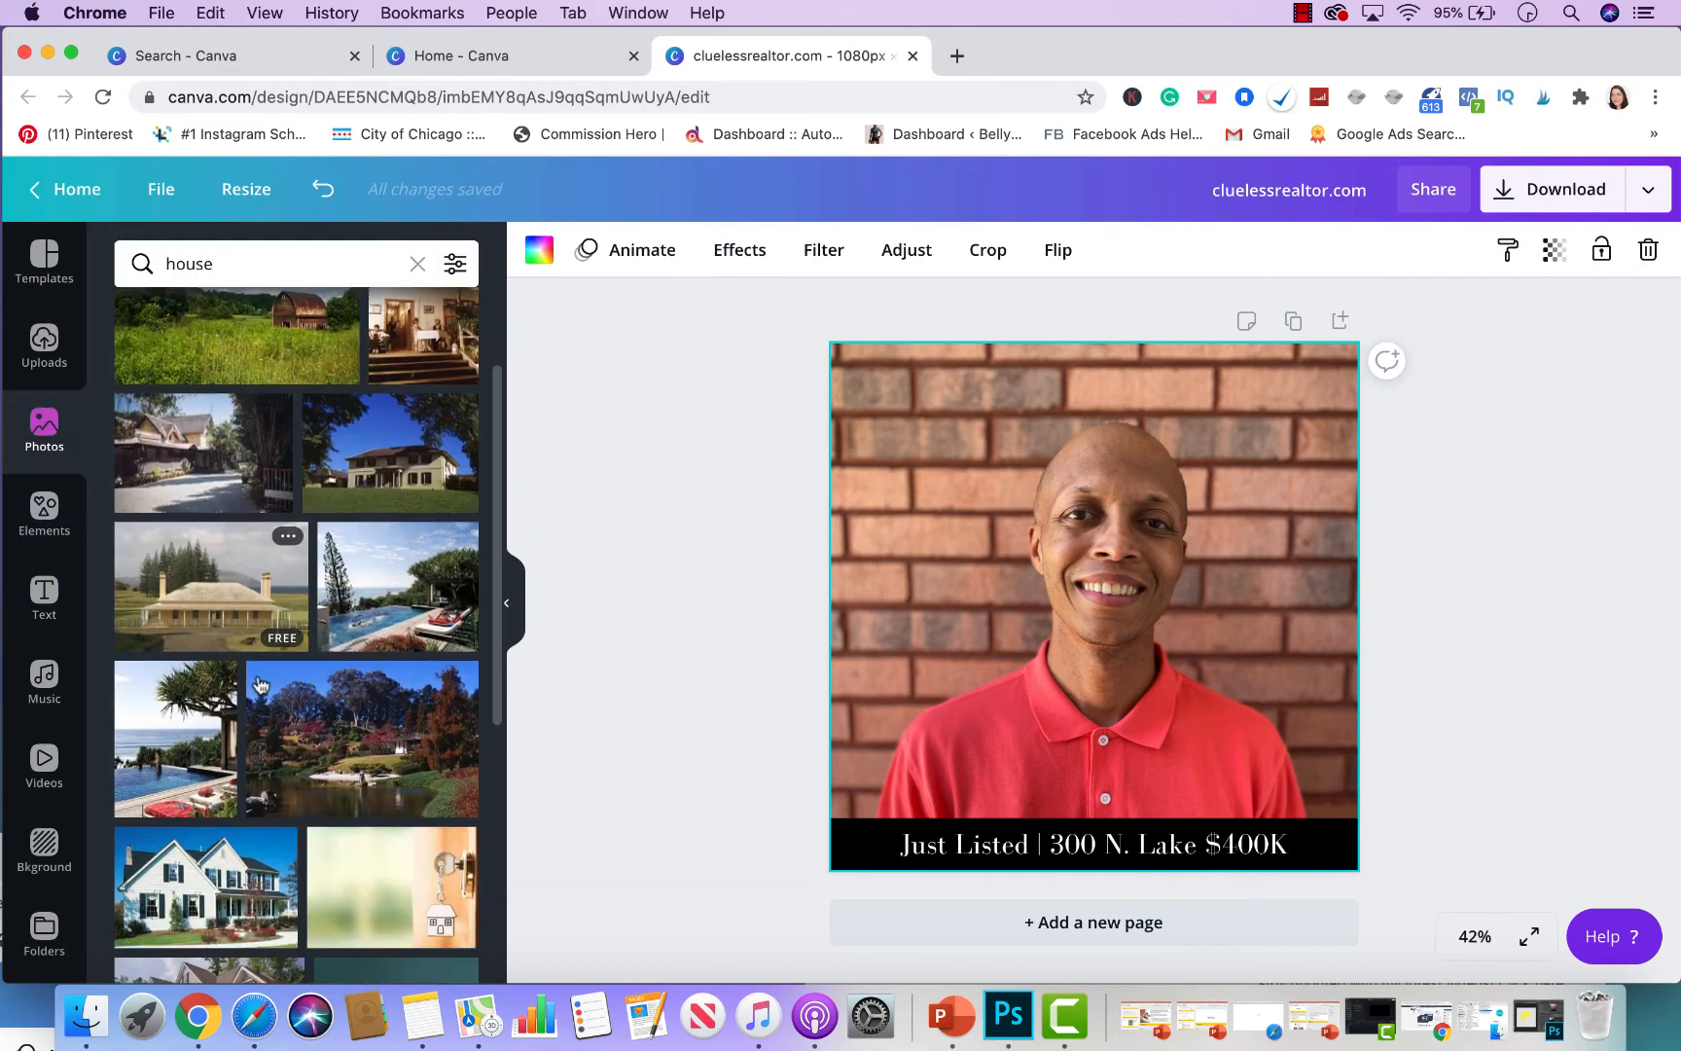
pyautogui.scroll(-8, 261, 633)
pyautogui.scroll(-3, 261, 685)
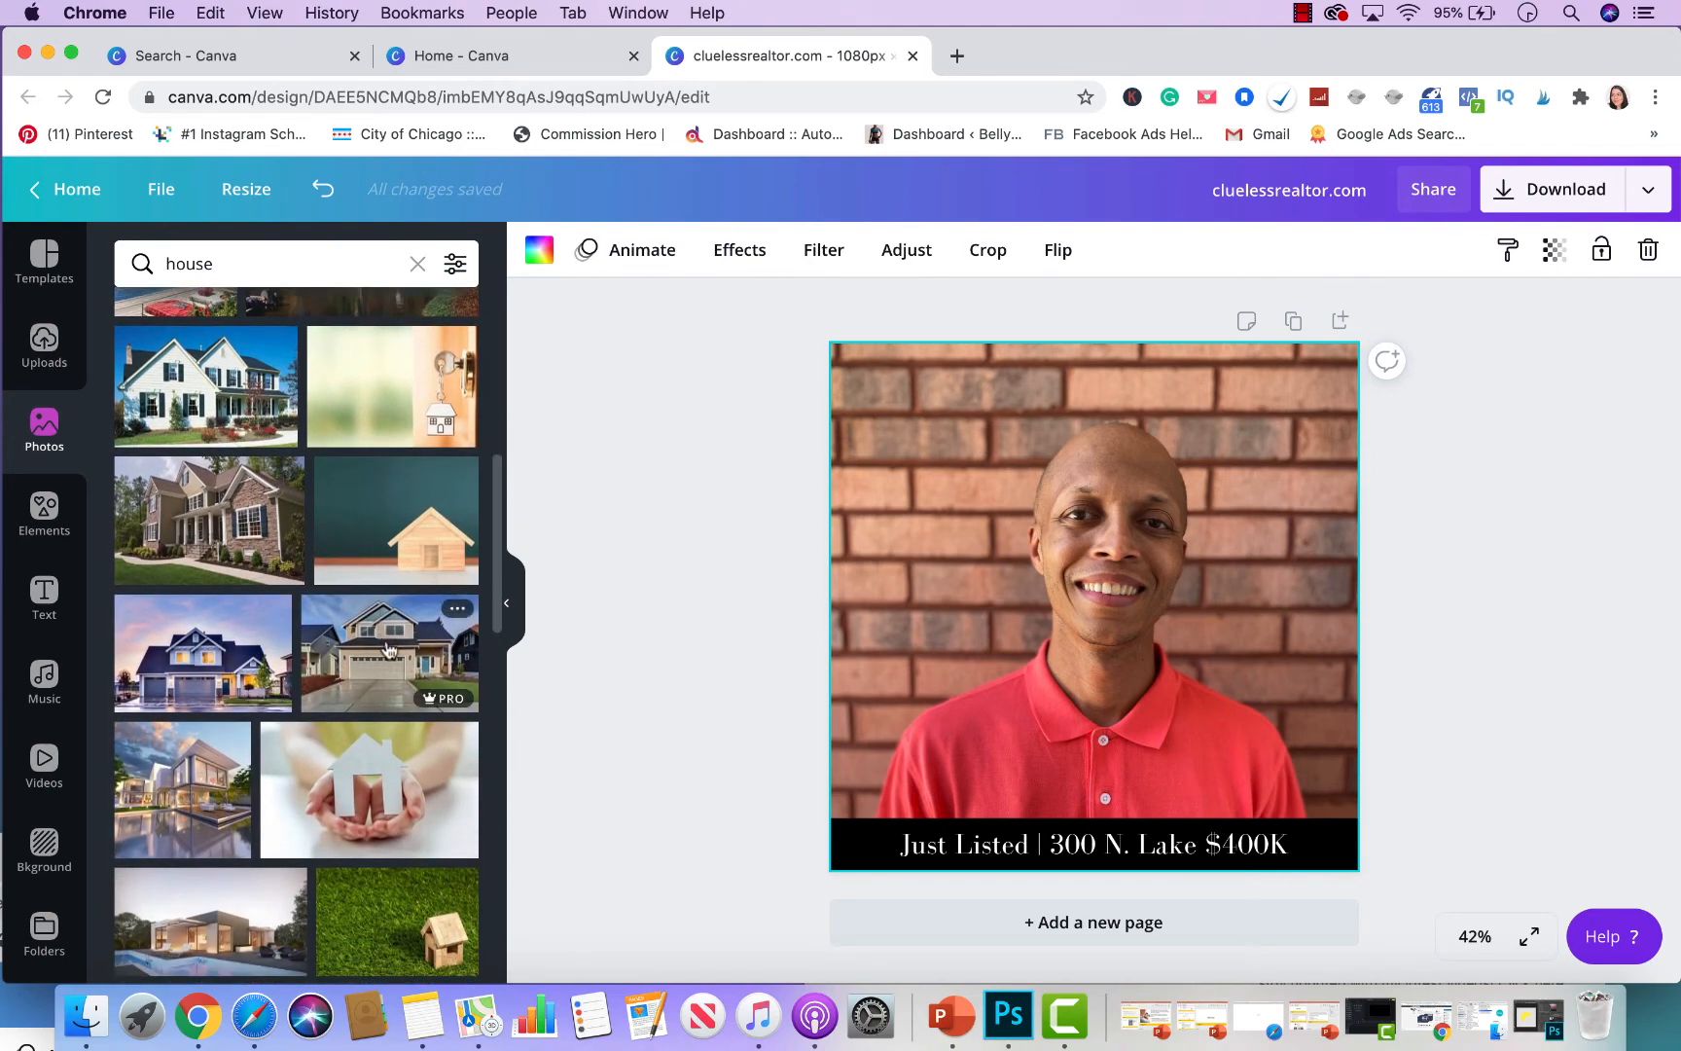
pyautogui.click(387, 650)
# - Resize the house photo to cover the portrait and send it backward behind the black bar
pyautogui.moveTo(1215, 642); pyautogui.dragTo(1073, 520)
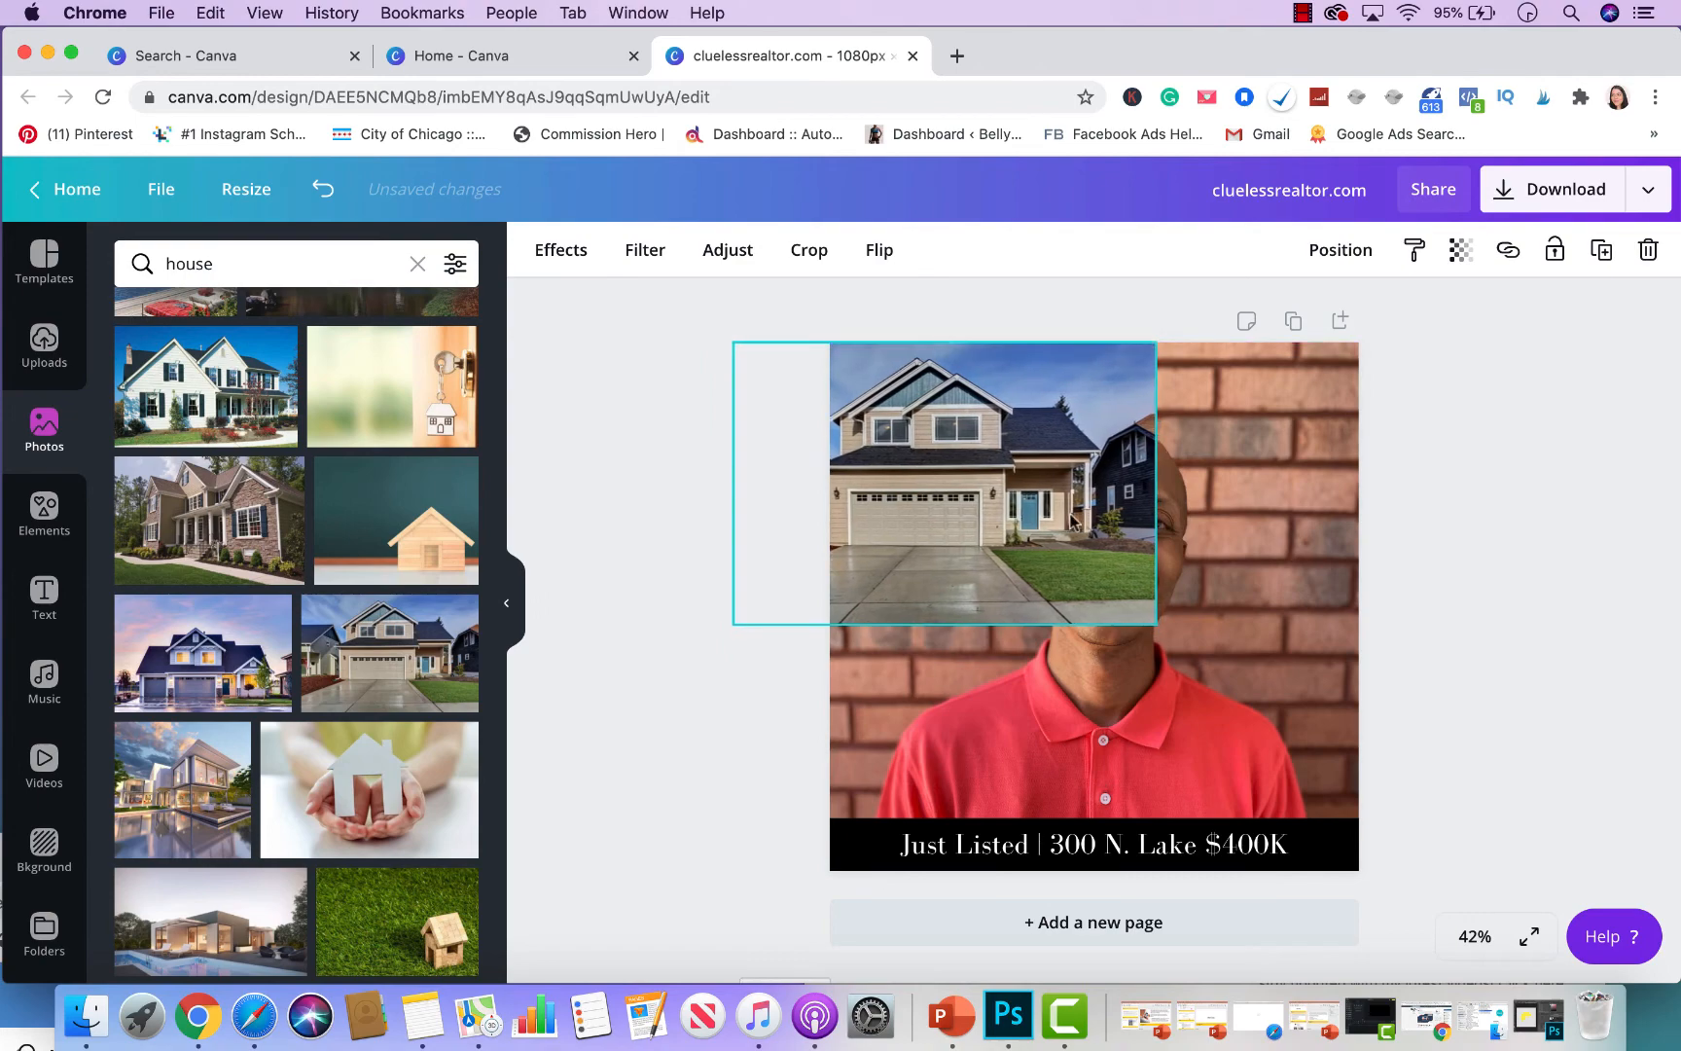
pyautogui.moveTo(1156, 624); pyautogui.dragTo(1550, 886)
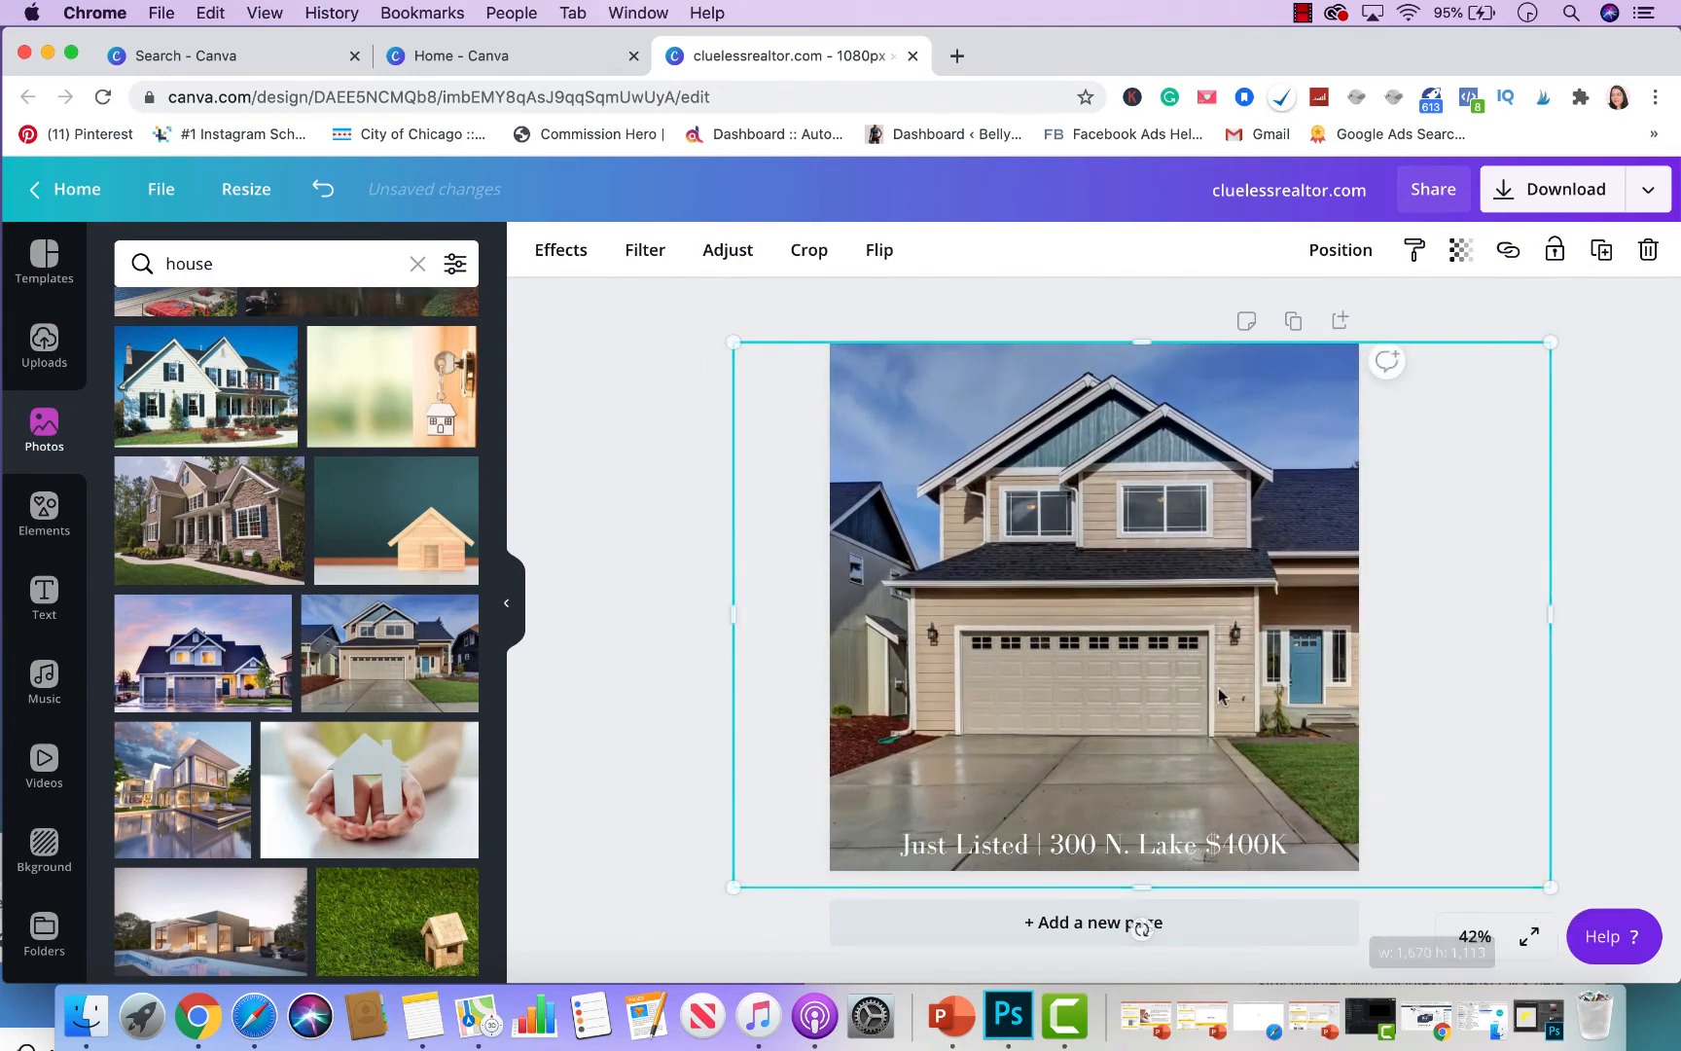
pyautogui.moveTo(1219, 696); pyautogui.dragTo(1130, 695)
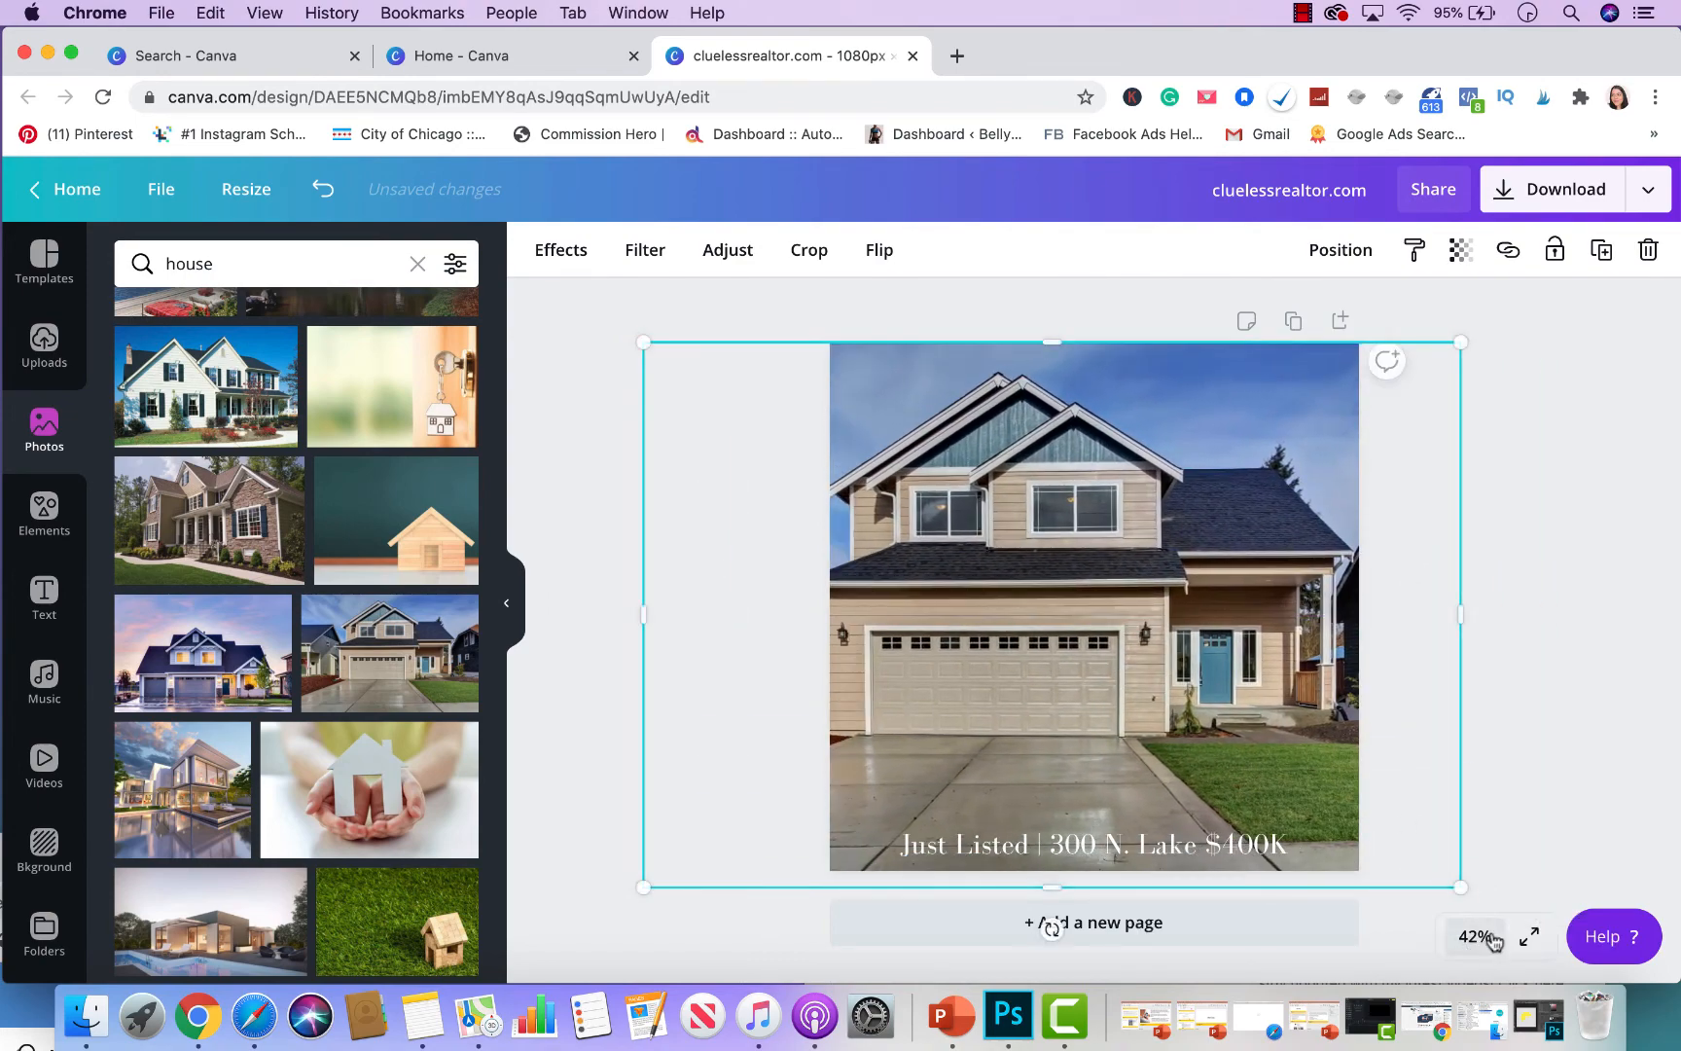
pyautogui.moveTo(1460, 887)
pyautogui.mouseDown()
pyautogui.moveTo(1419, 879)
pyautogui.moveTo(1435, 871)
pyautogui.mouseUp()
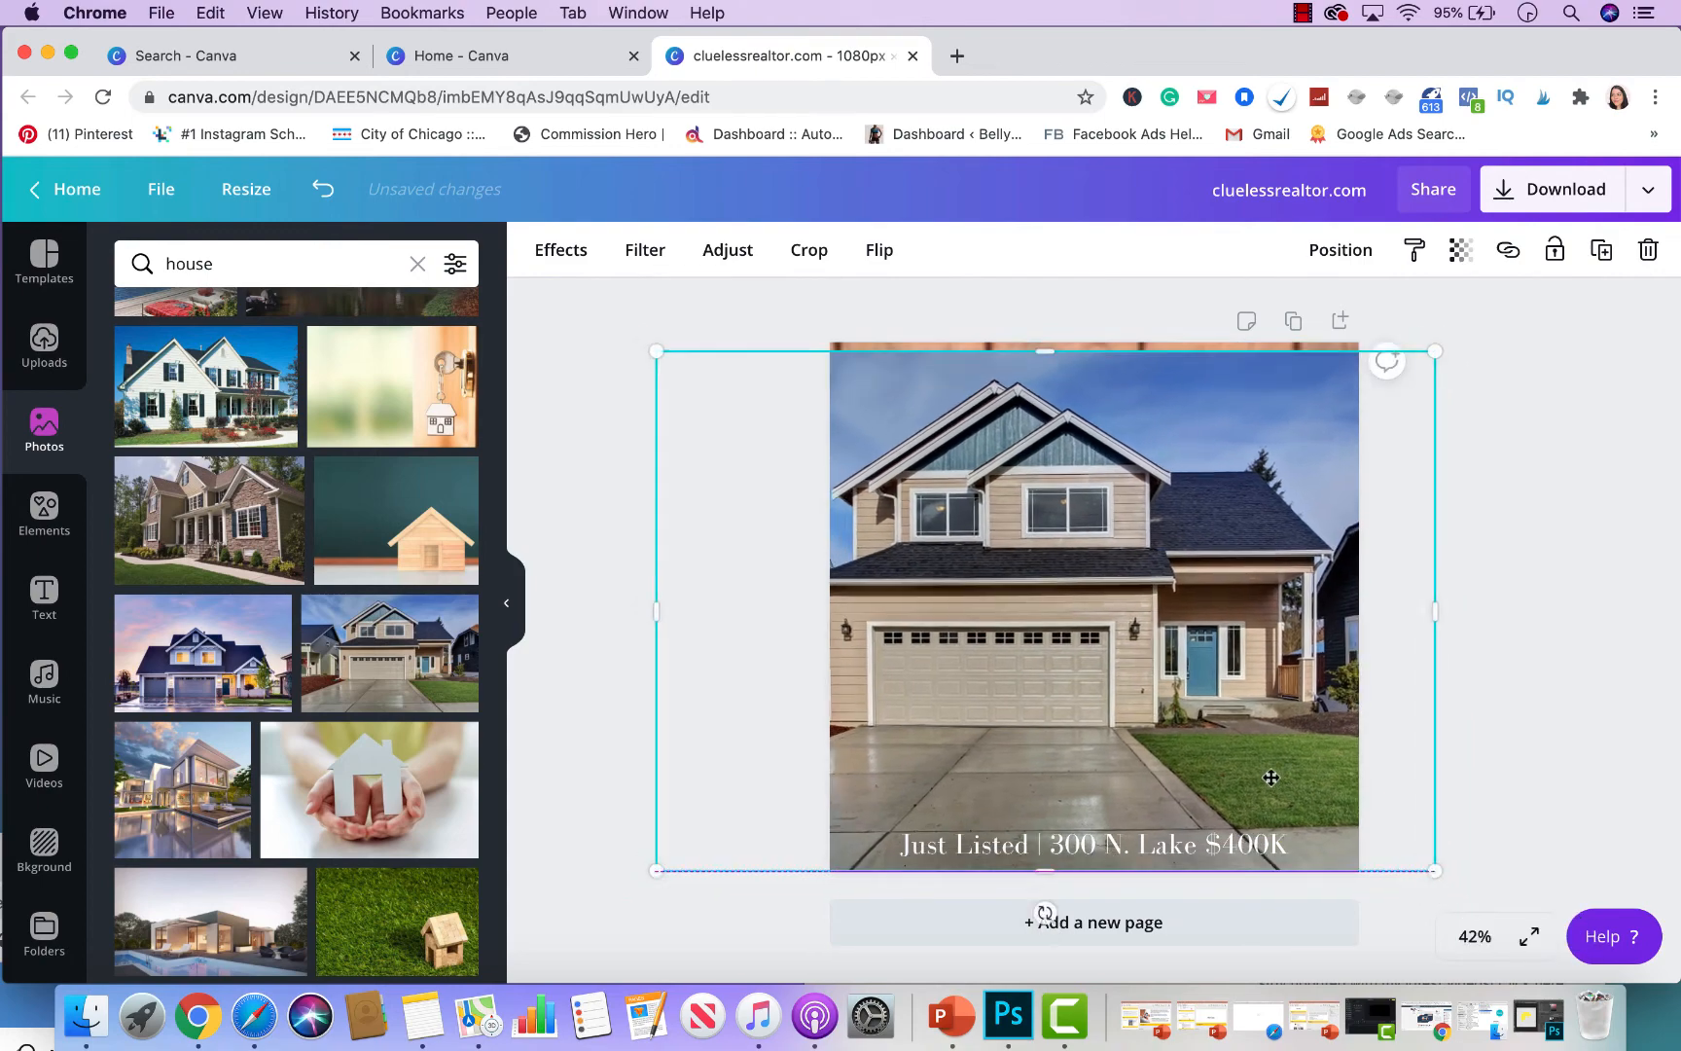
pyautogui.moveTo(1270, 777); pyautogui.dragTo(1273, 769)
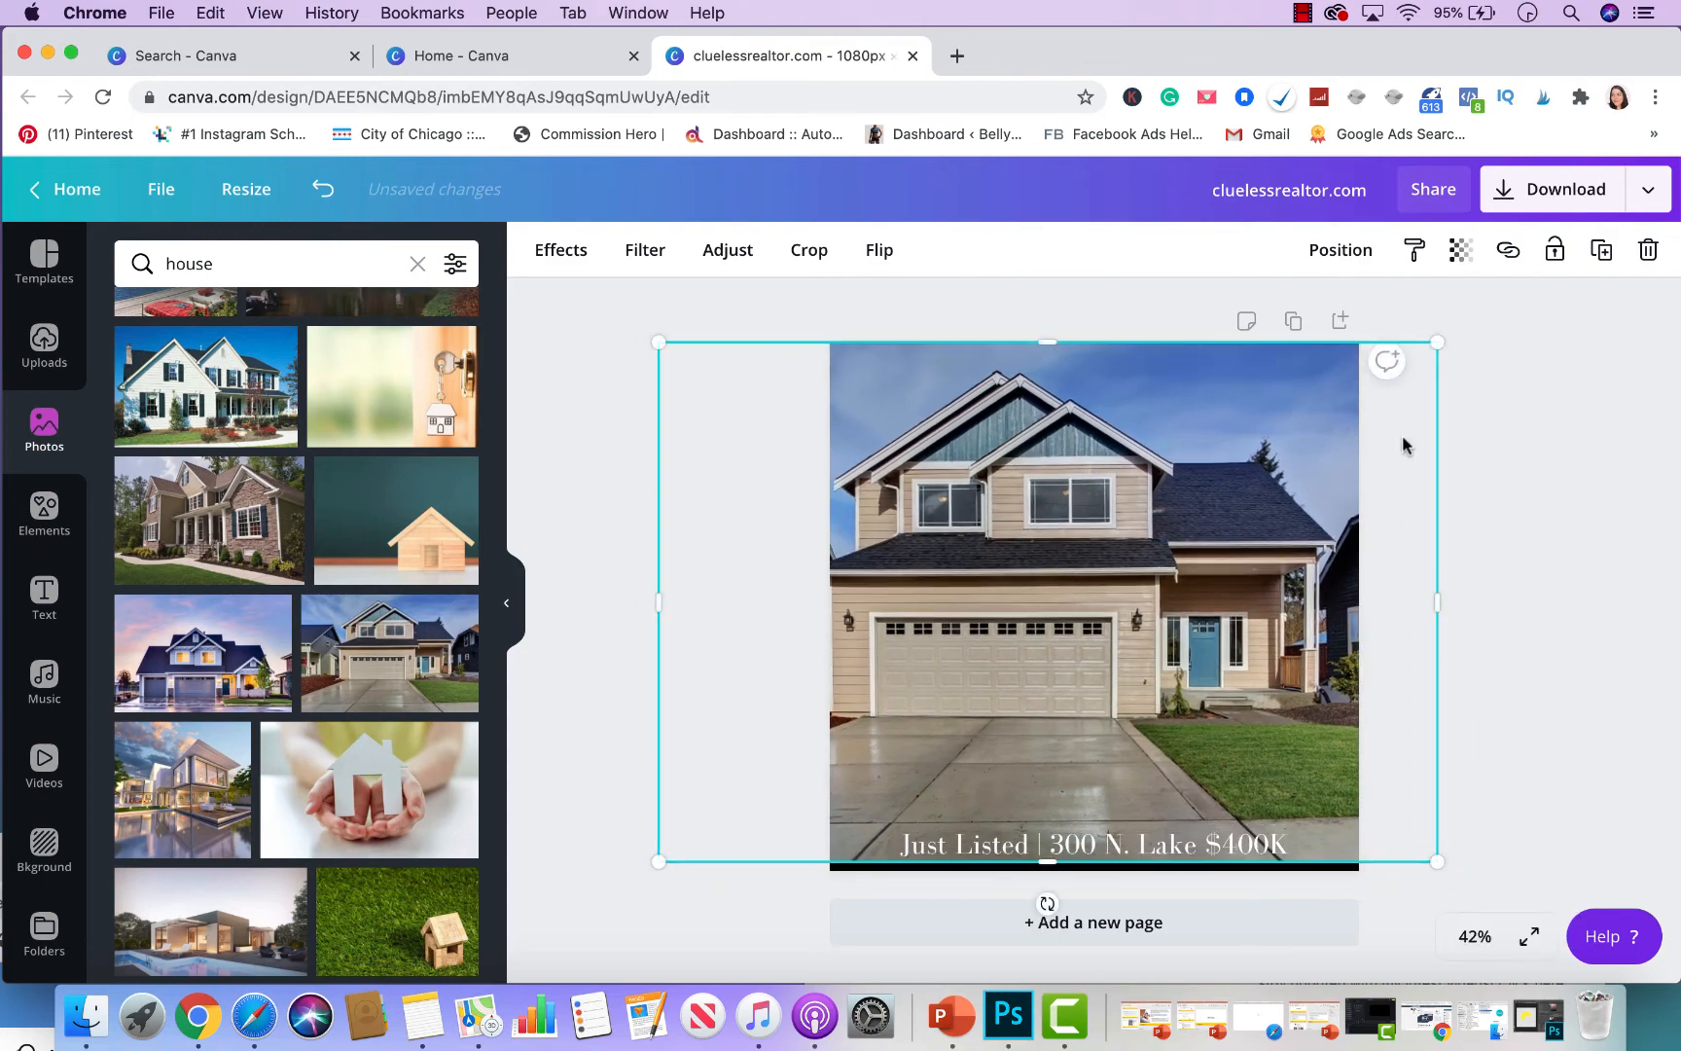
pyautogui.click(1341, 250)
pyautogui.click(1295, 322)
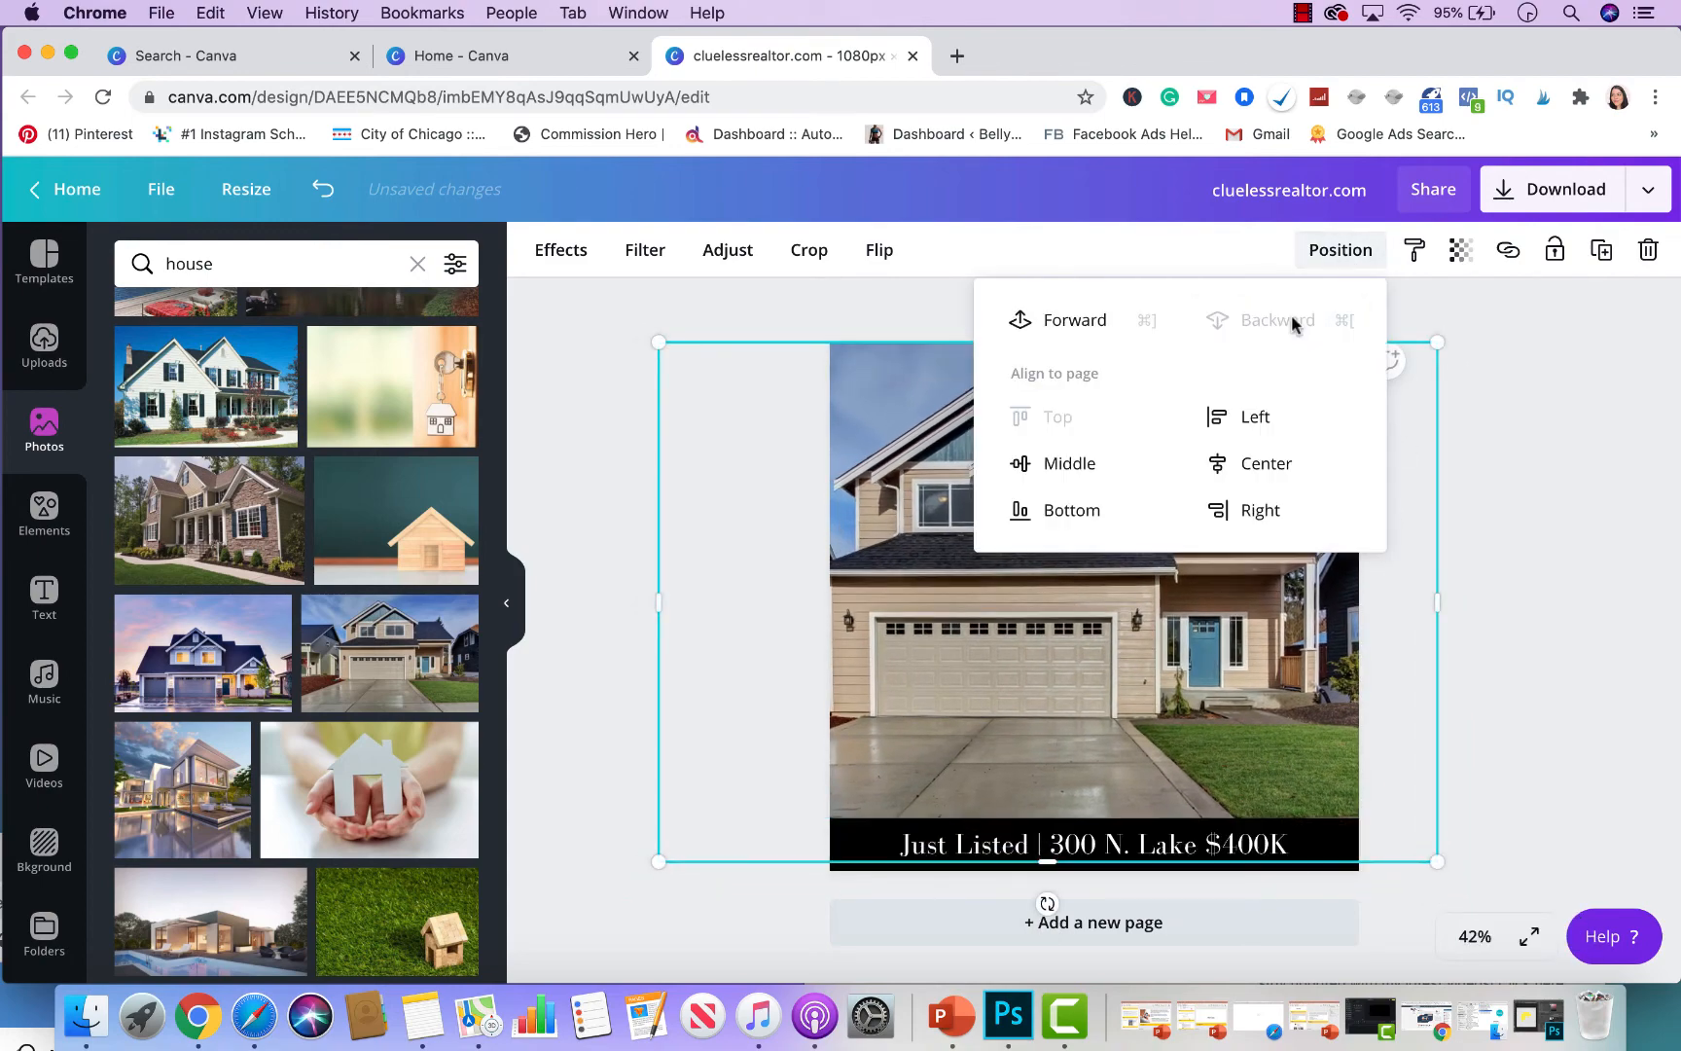
pyautogui.click(1641, 398)
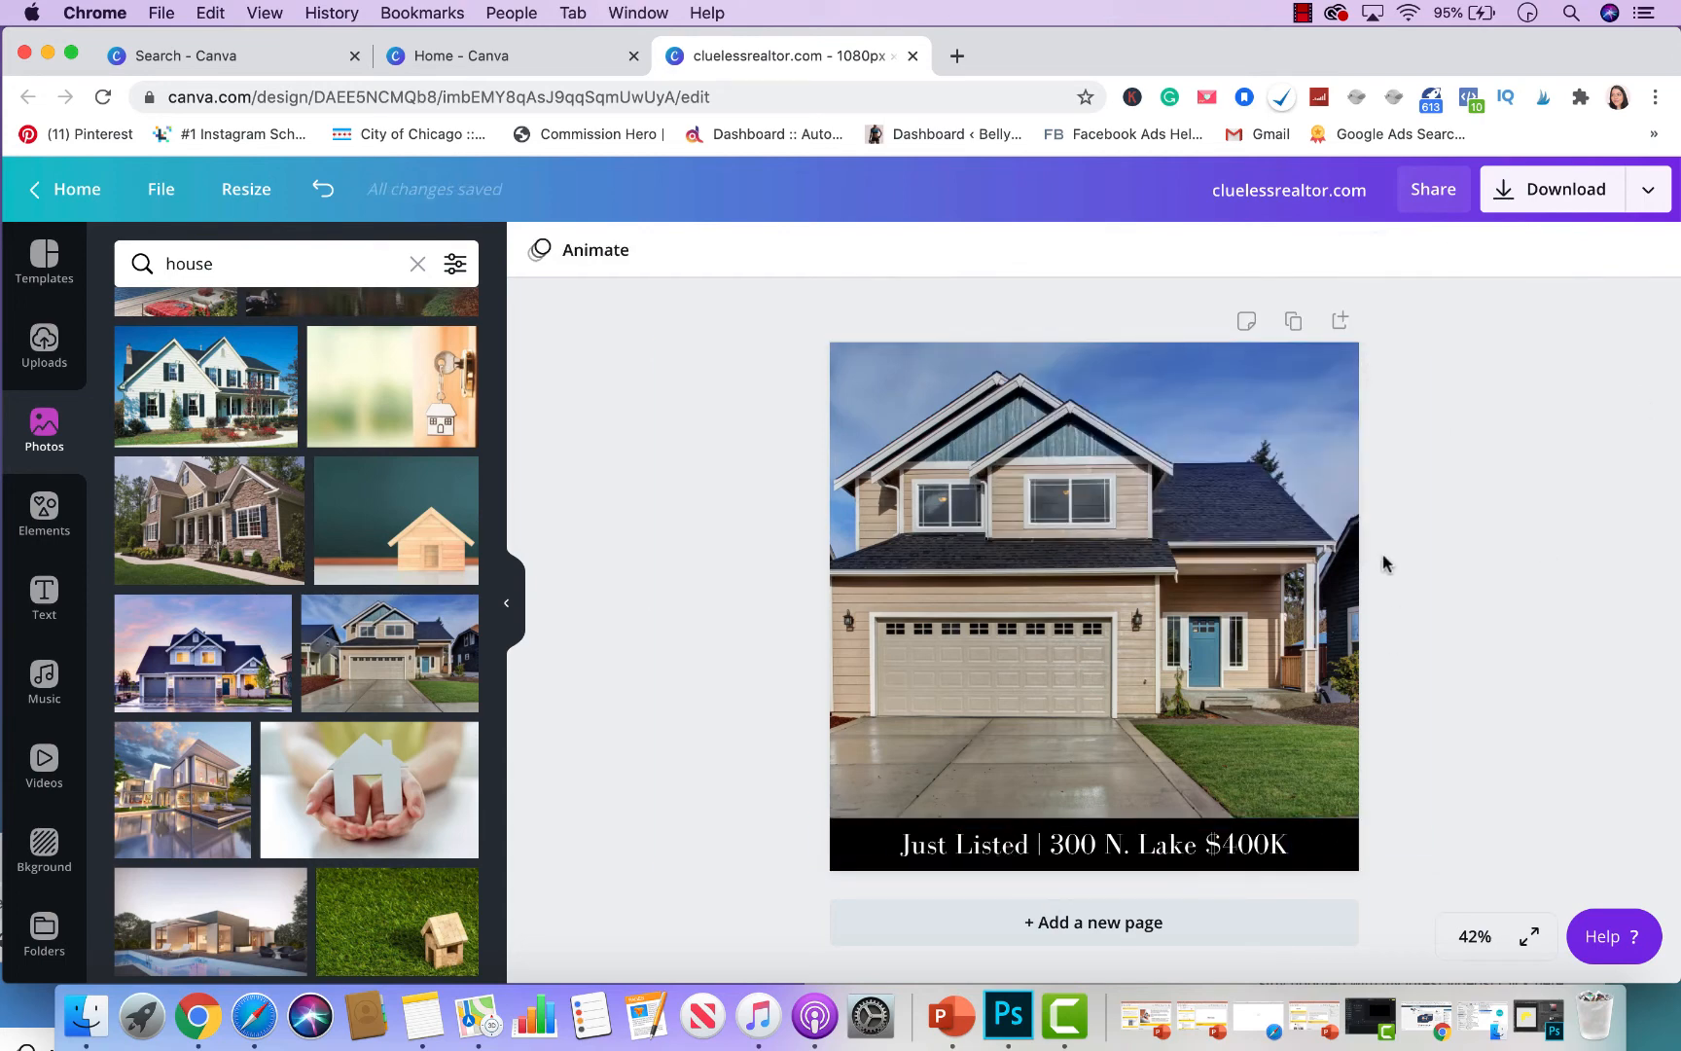
# - Tilt the black bar about 32° and stretch the house photo to fill the page
pyautogui.click(855, 855)
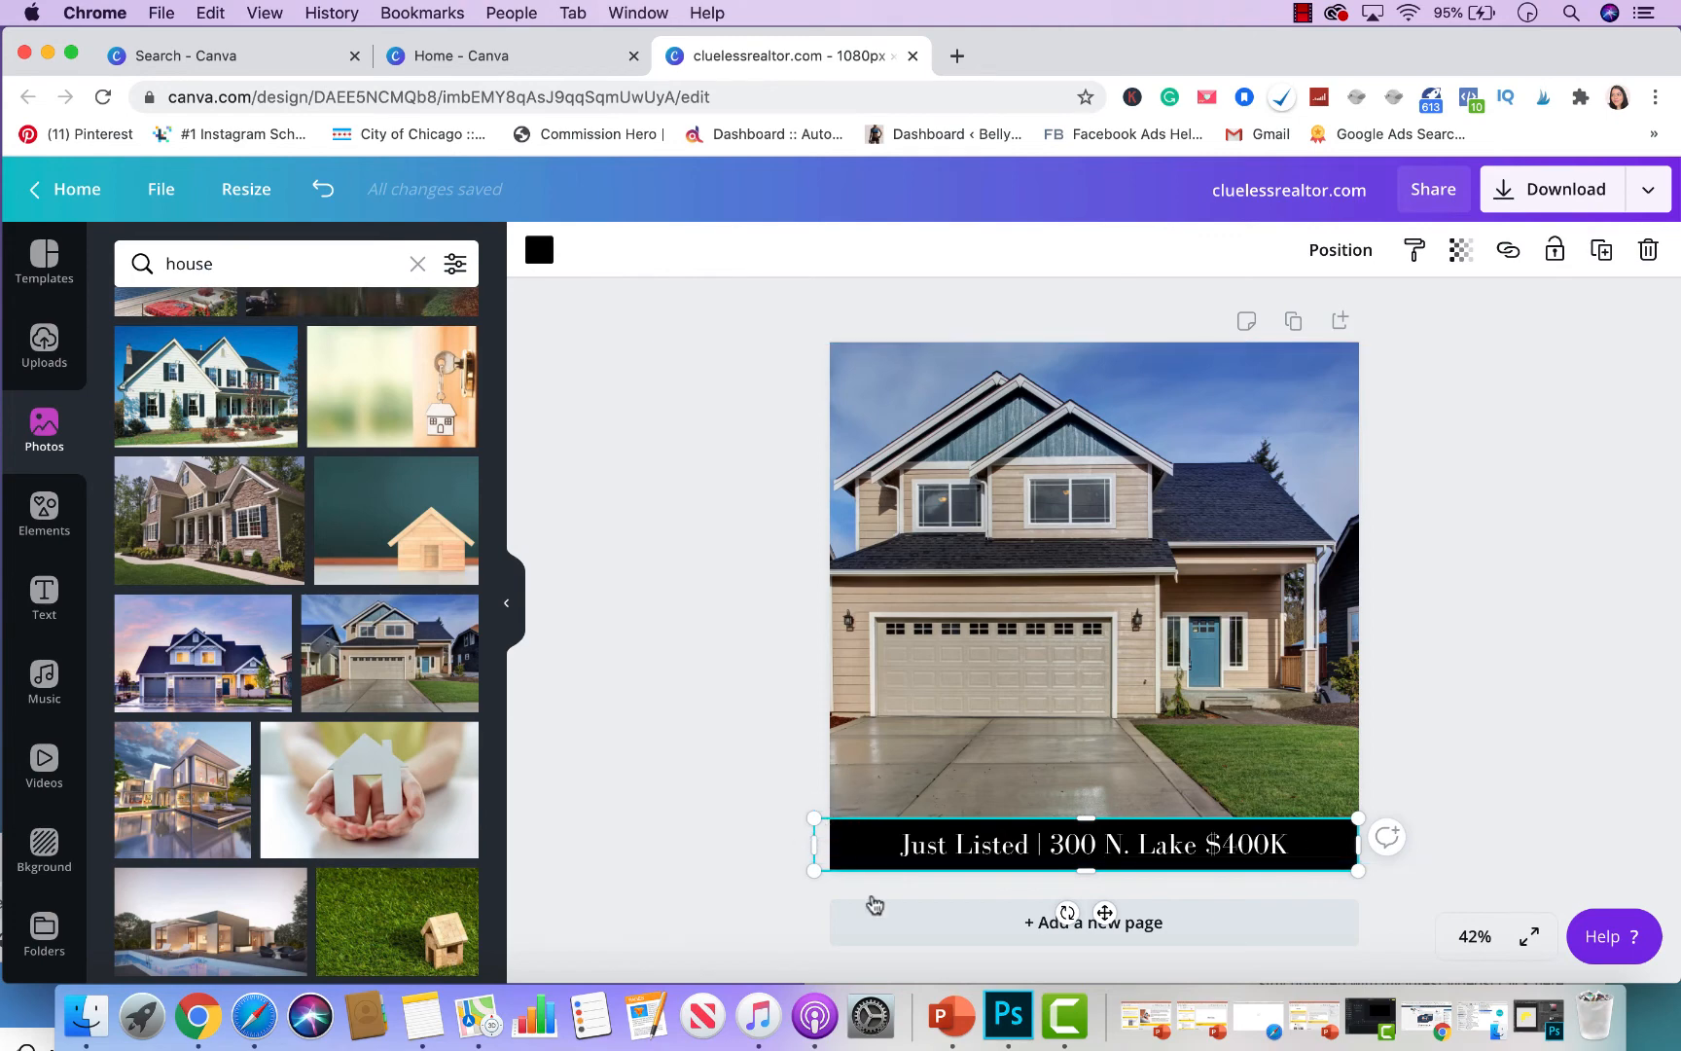
pyautogui.moveTo(1067, 913); pyautogui.dragTo(1024, 938)
pyautogui.moveTo(1130, 565); pyautogui.dragTo(1134, 582)
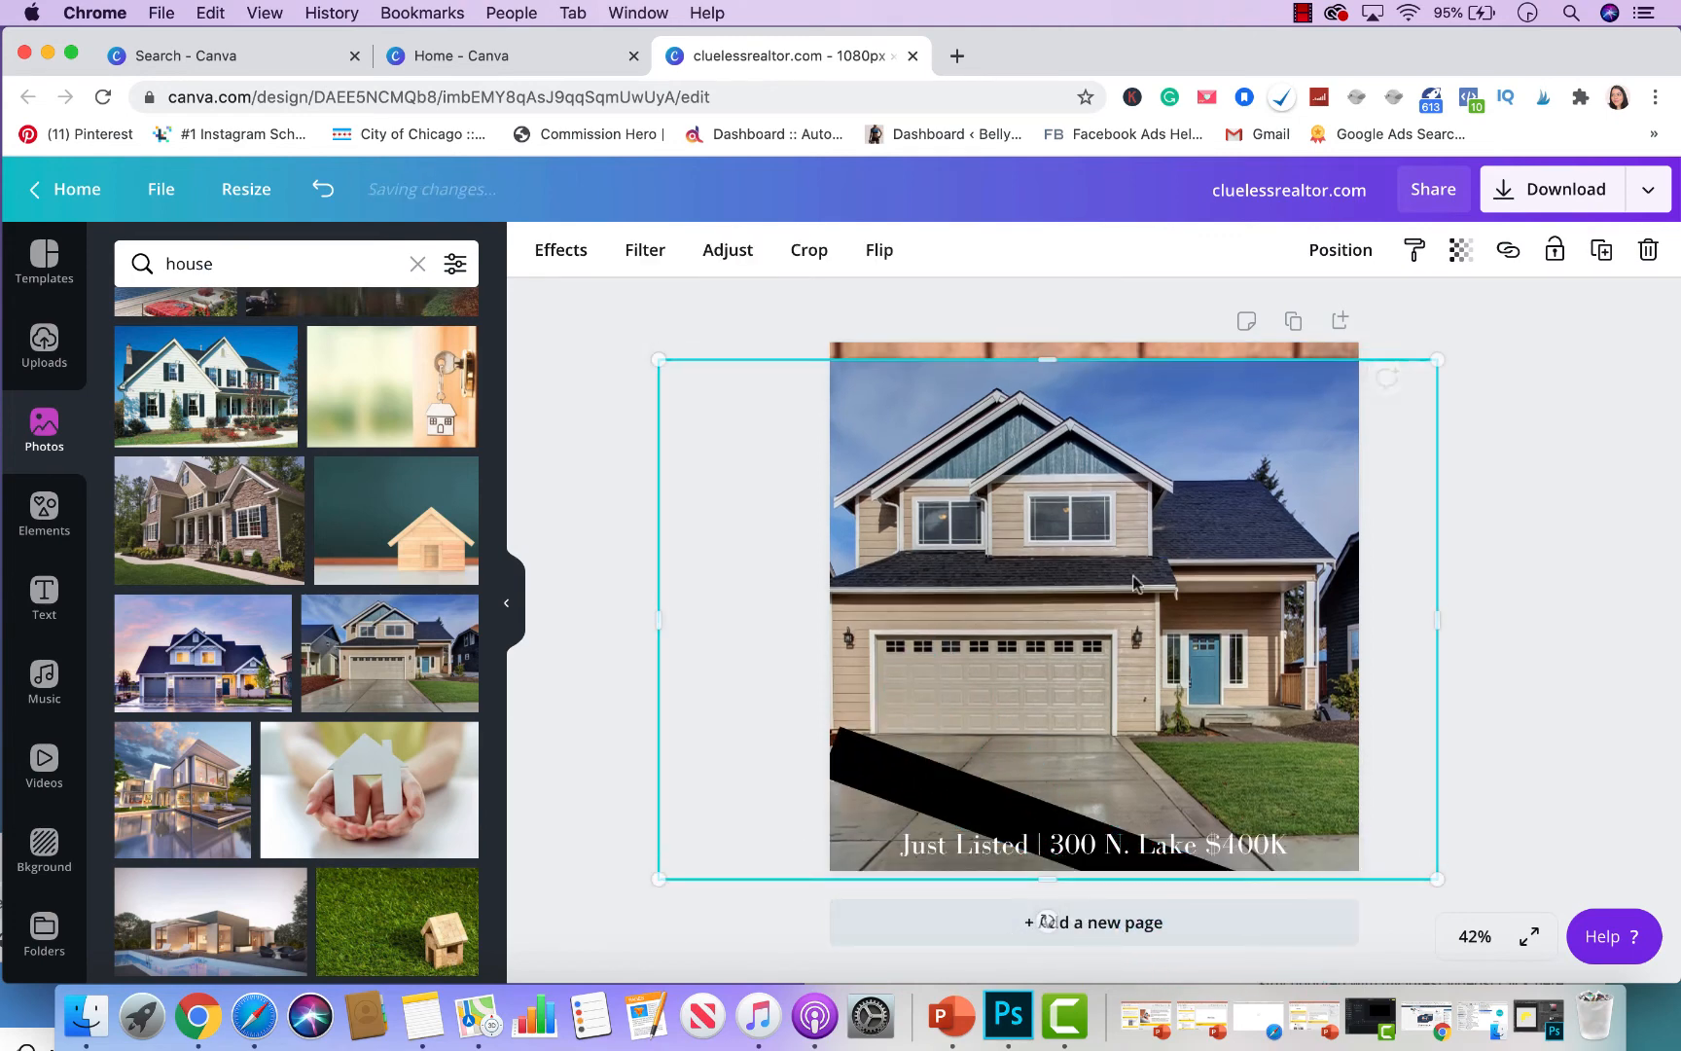
pyautogui.moveTo(1046, 361); pyautogui.dragTo(1045, 348)
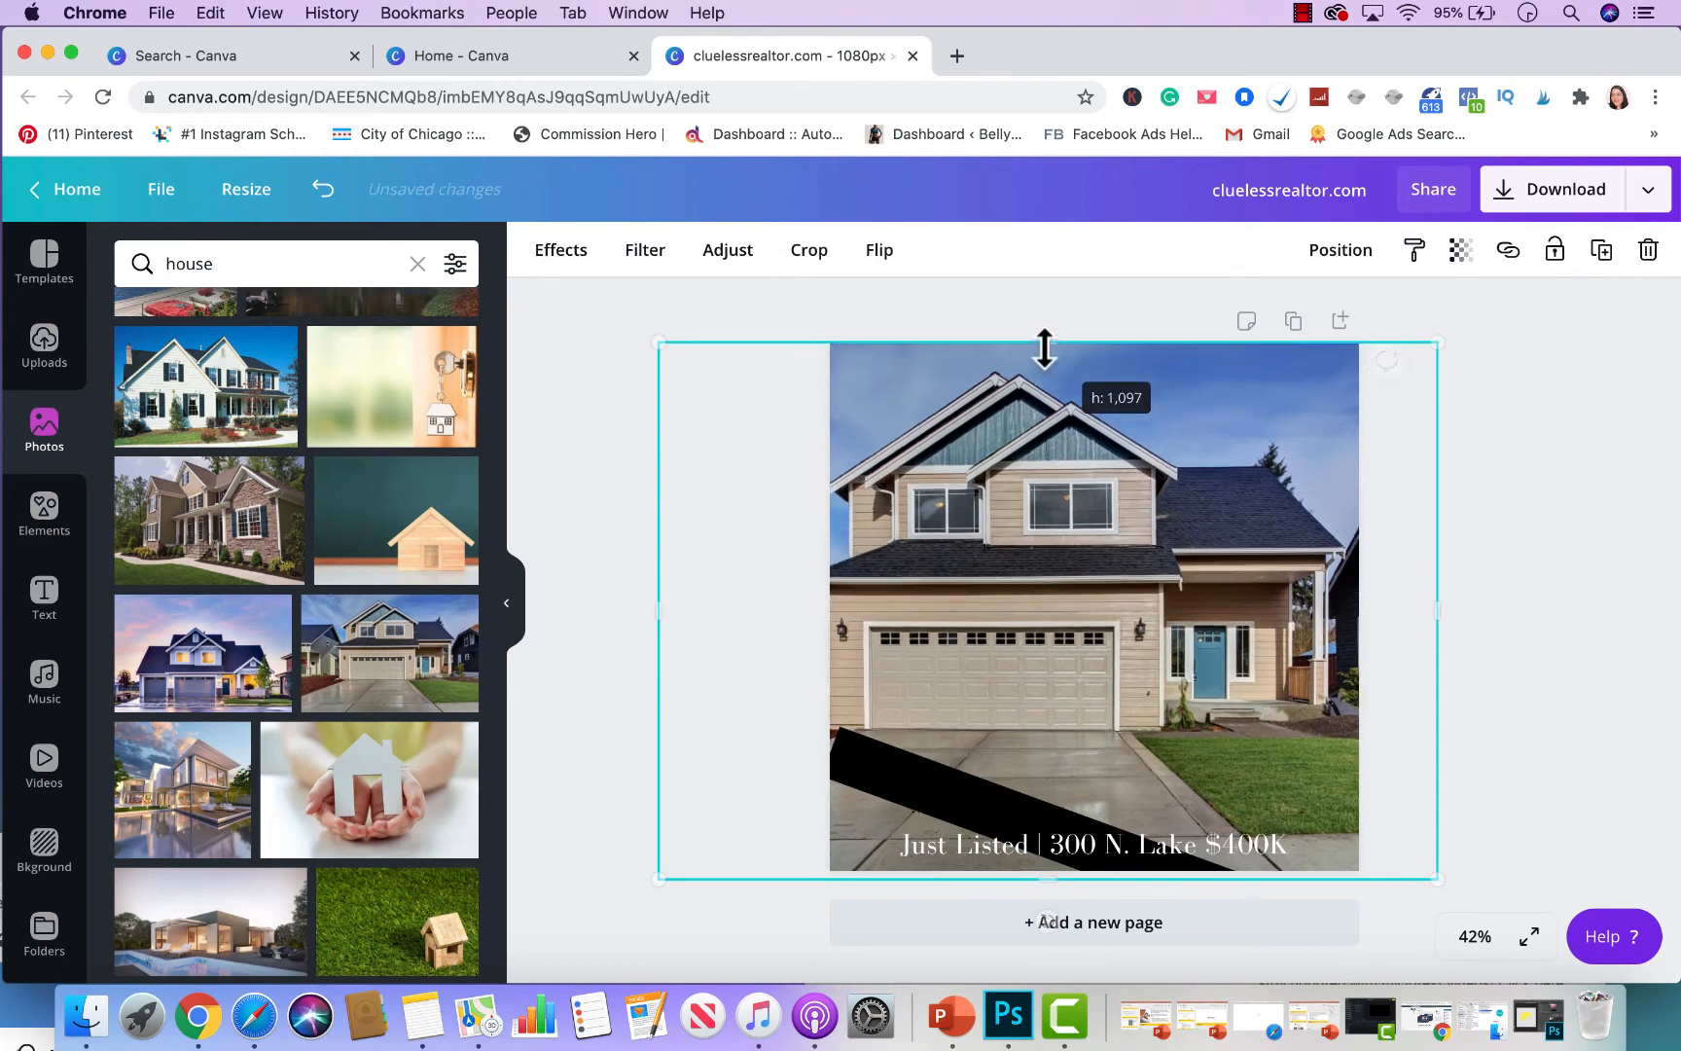
pyautogui.moveTo(1066, 433)
pyautogui.mouseDown()
pyautogui.moveTo(1102, 431)
pyautogui.moveTo(1088, 434)
pyautogui.mouseUp()
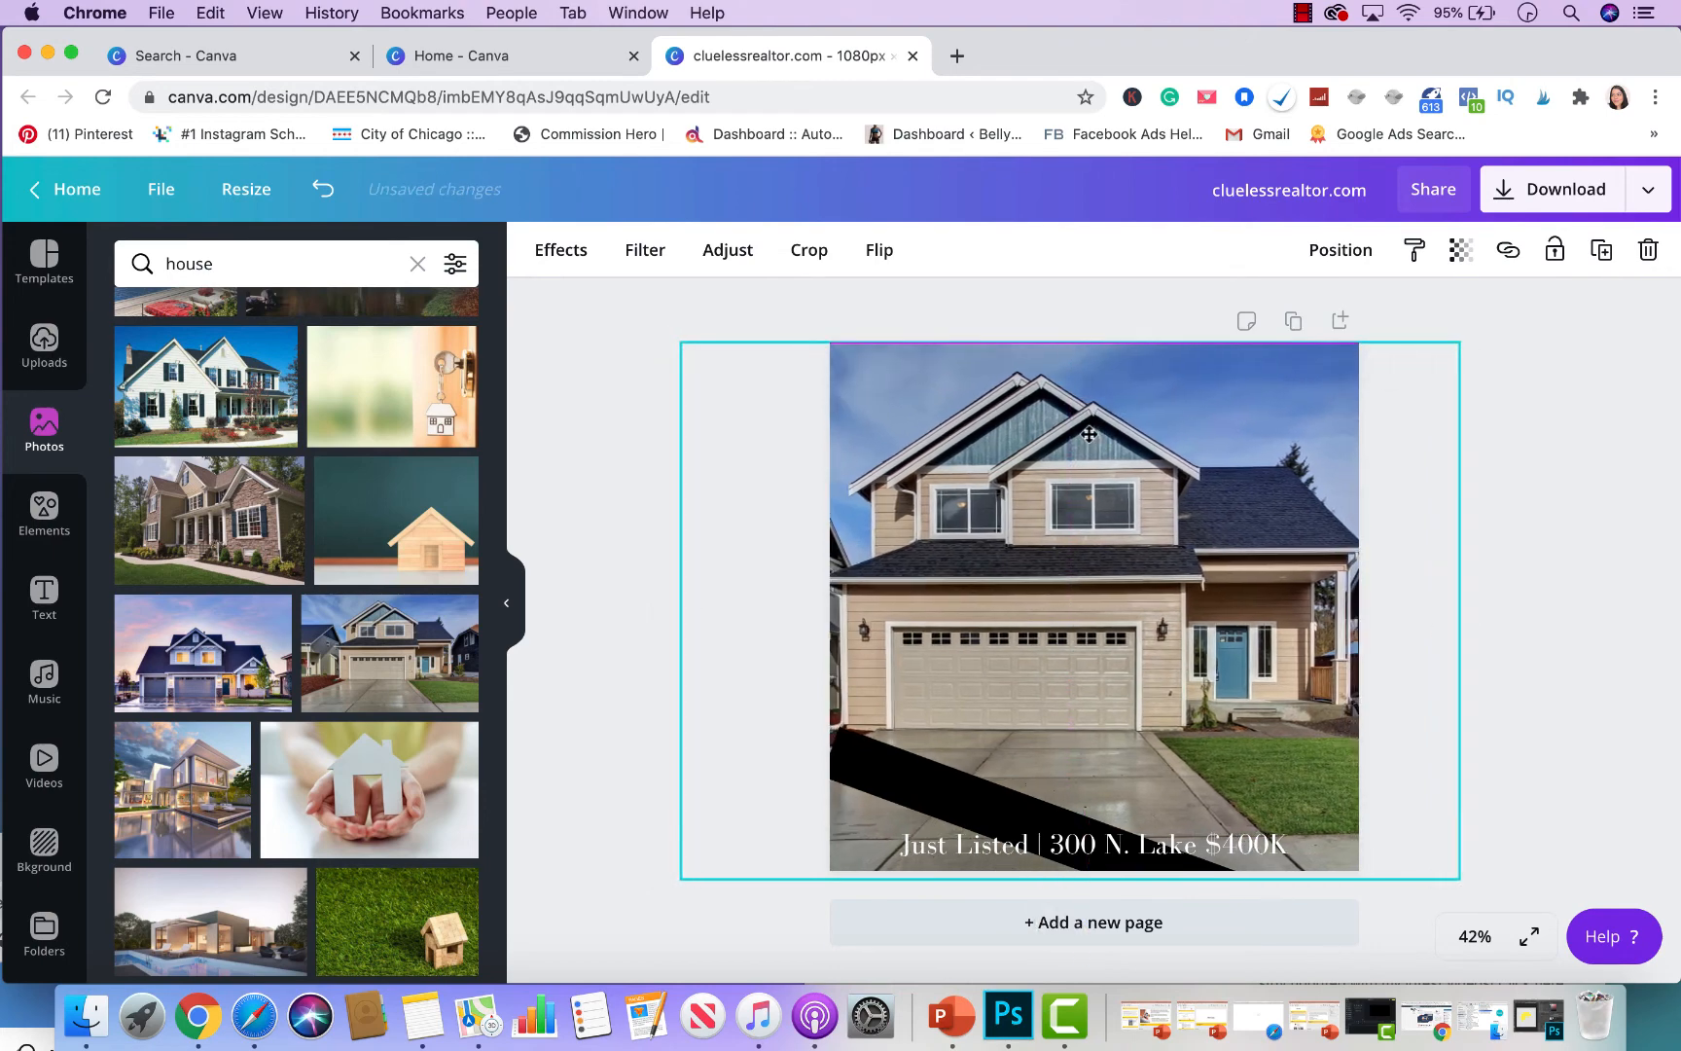
pyautogui.click(1557, 381)
# - Enlarge, move and rotate the black bar into a diagonal wedge over the bottom-left corner
pyautogui.click(950, 804)
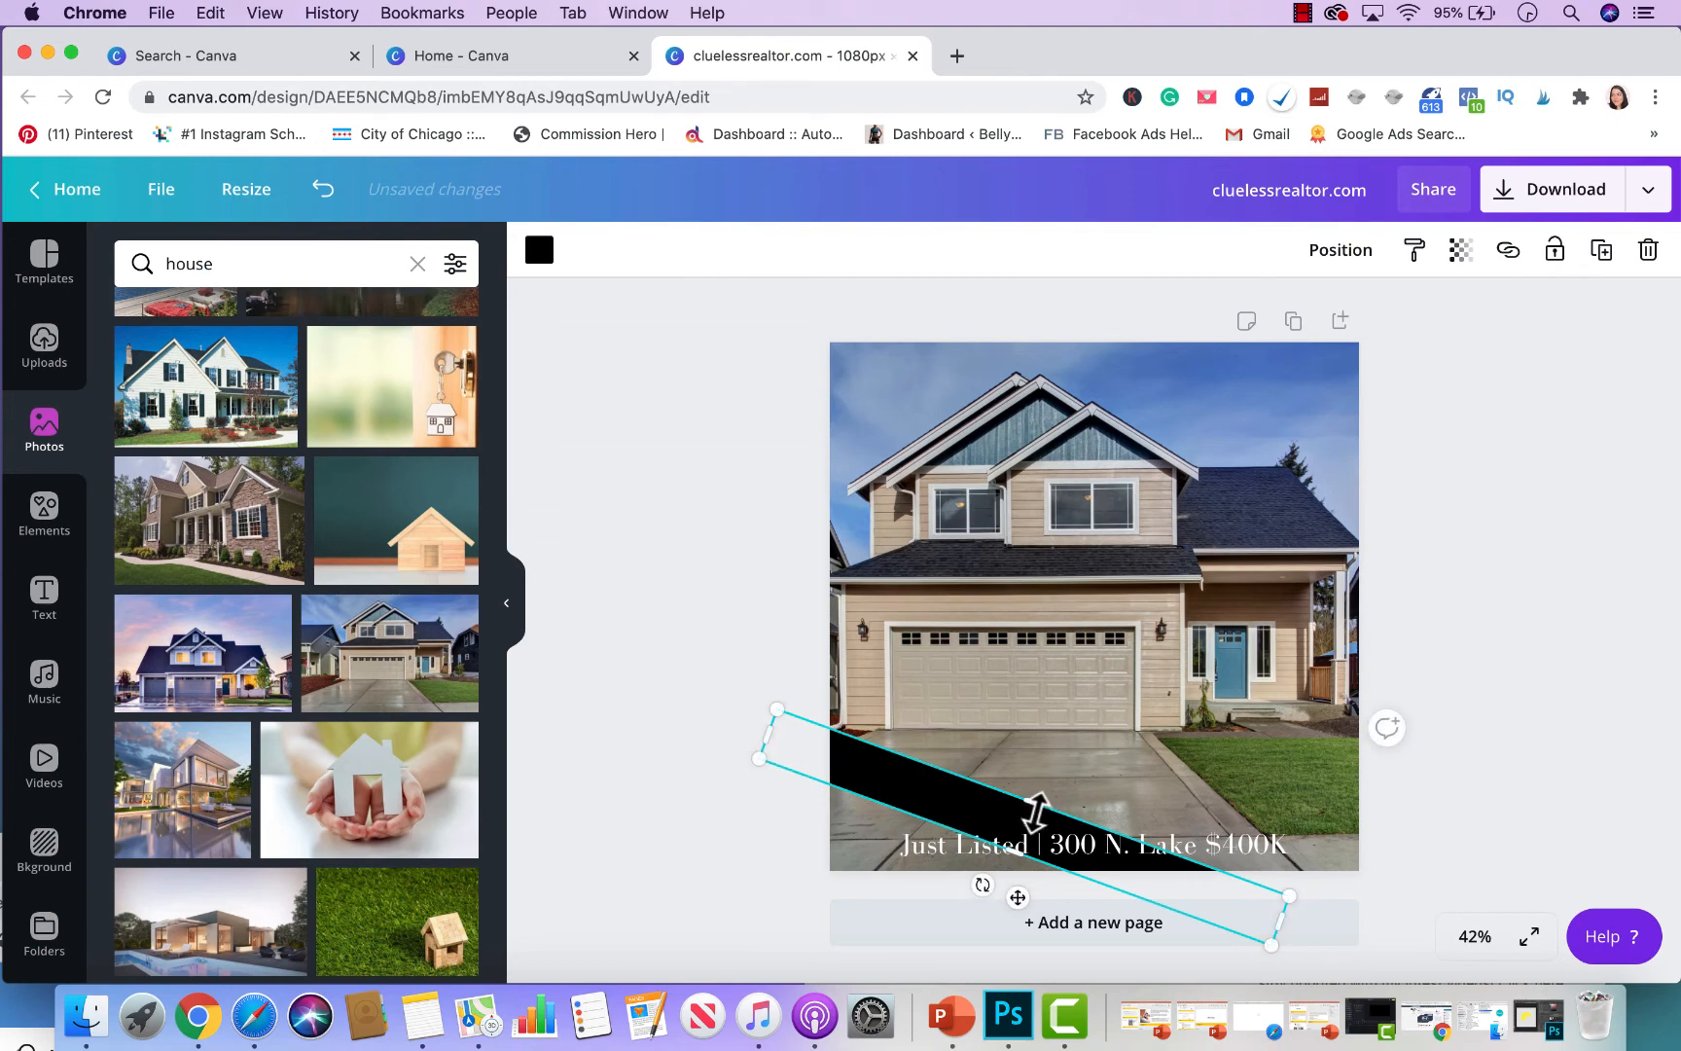
pyautogui.moveTo(1047, 776); pyautogui.dragTo(973, 959)
pyautogui.moveTo(953, 793); pyautogui.dragTo(850, 759)
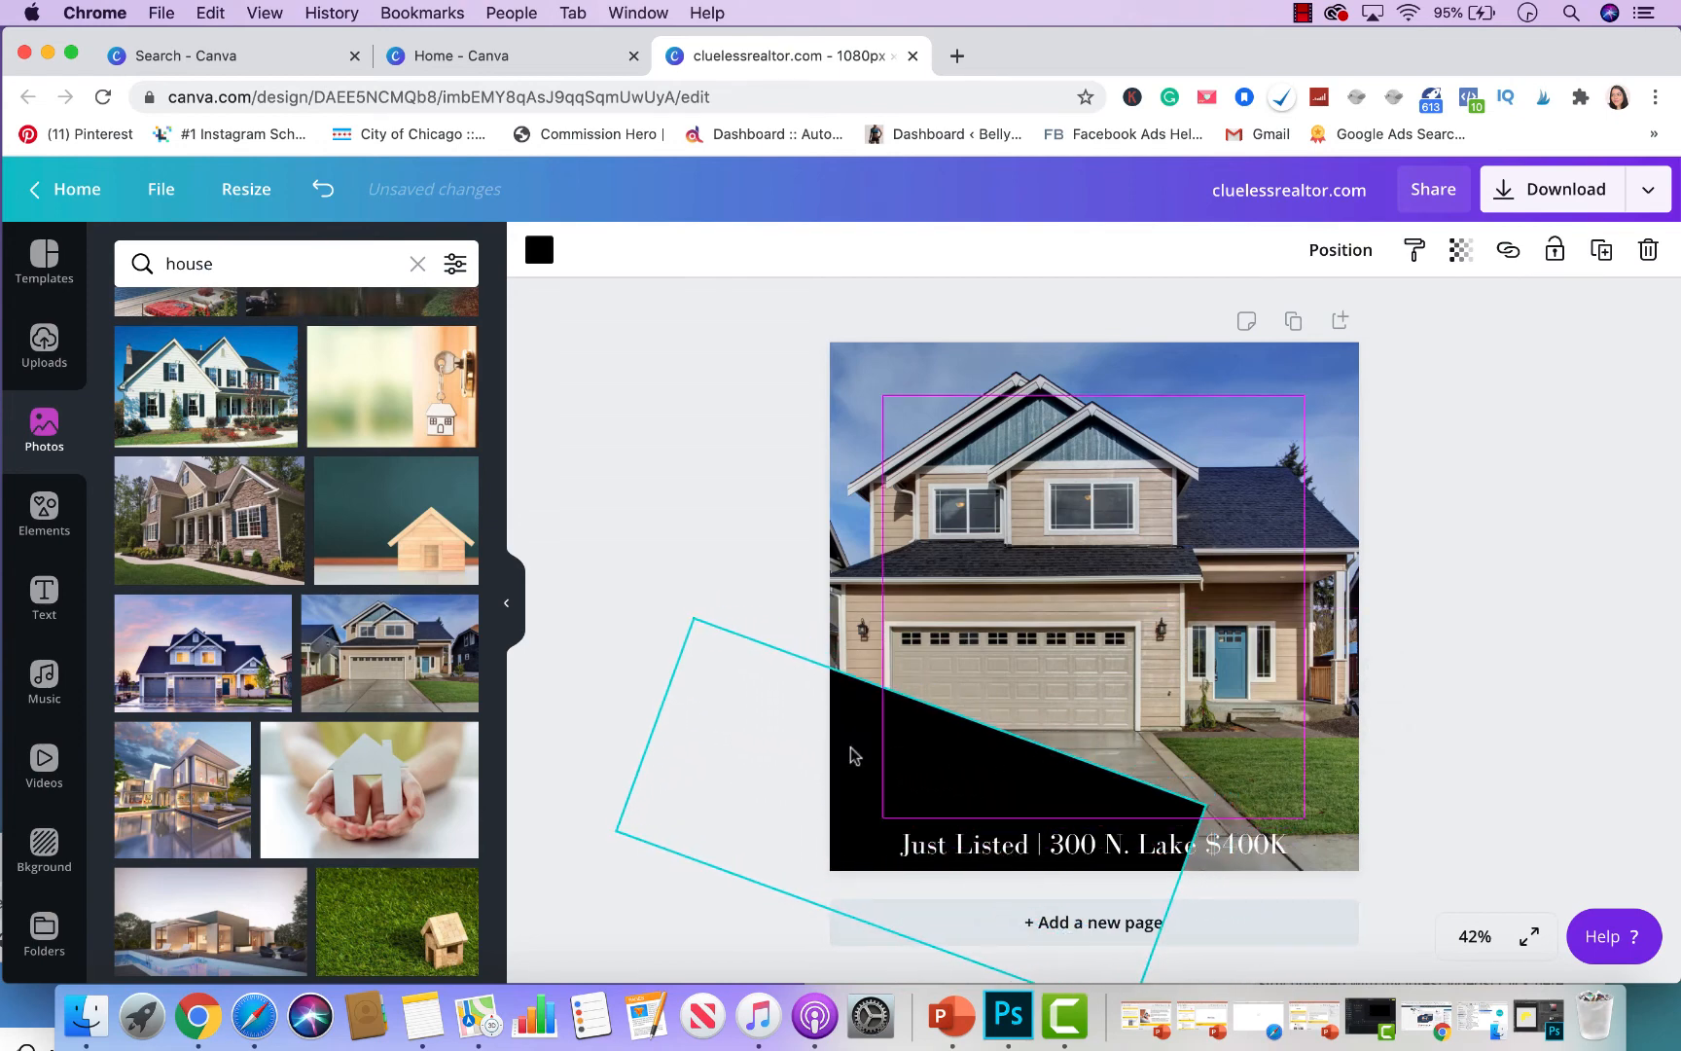
pyautogui.moveTo(848, 963); pyautogui.dragTo(790, 948)
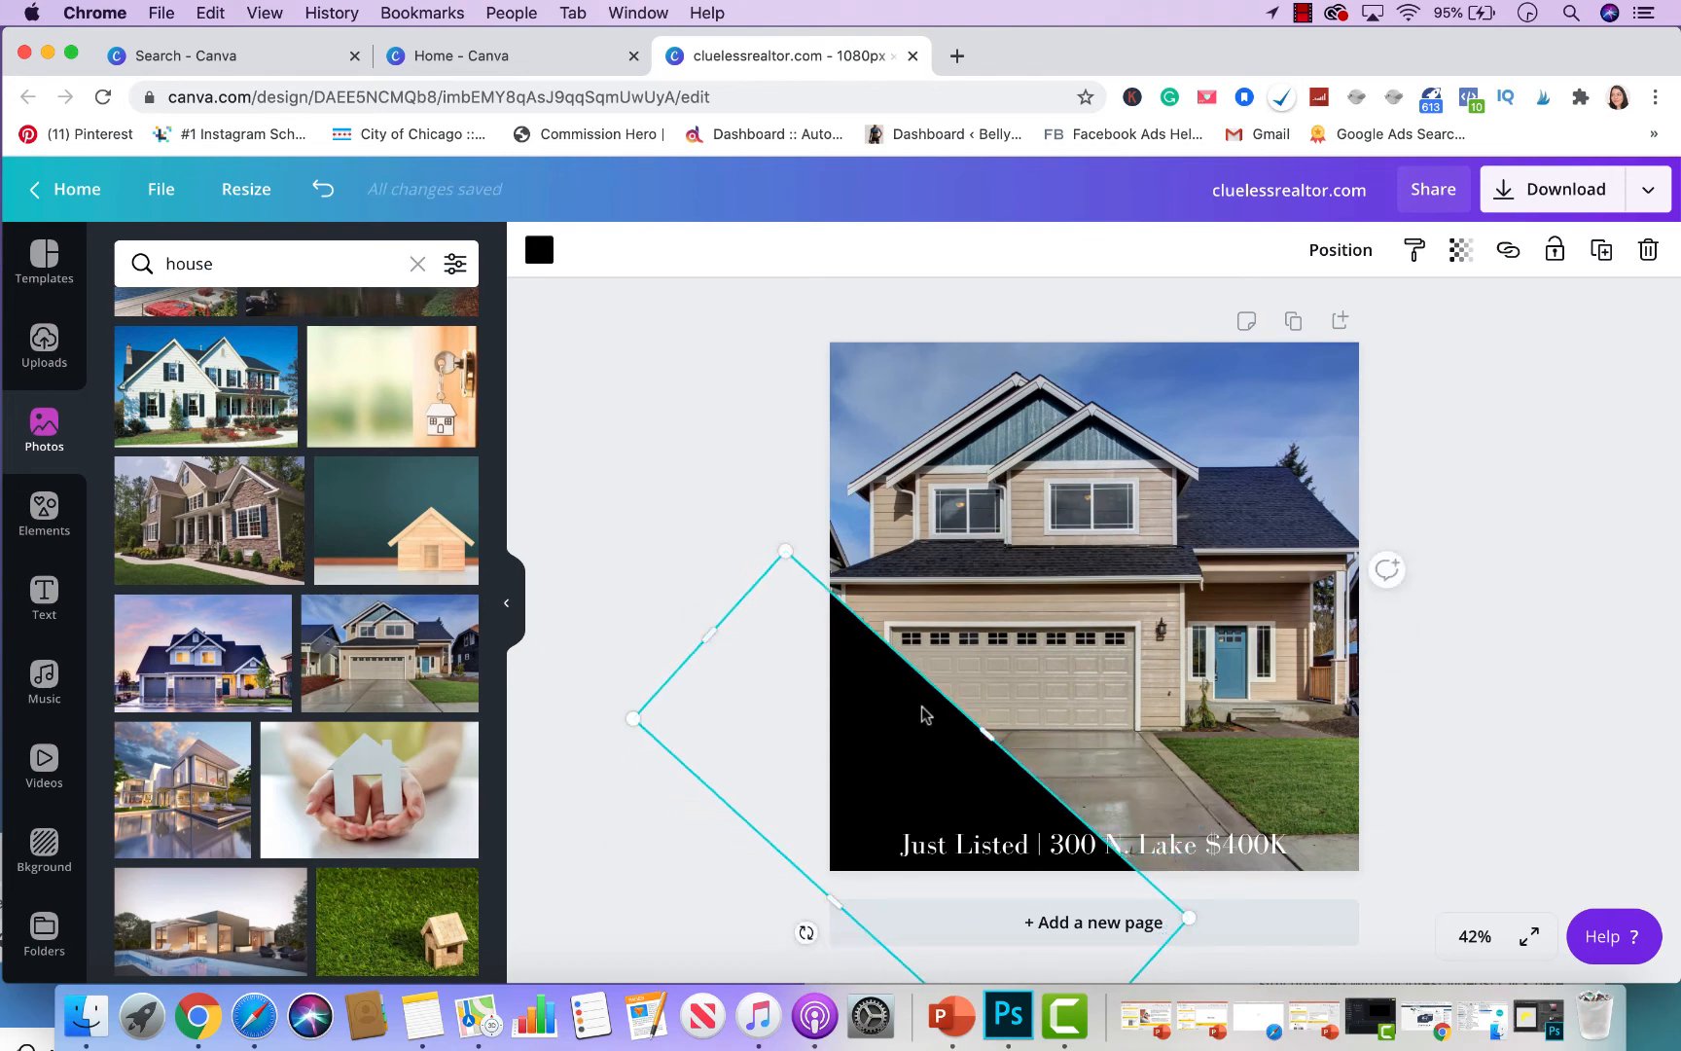
pyautogui.moveTo(905, 735); pyautogui.dragTo(908, 698)
pyautogui.click(1570, 576)
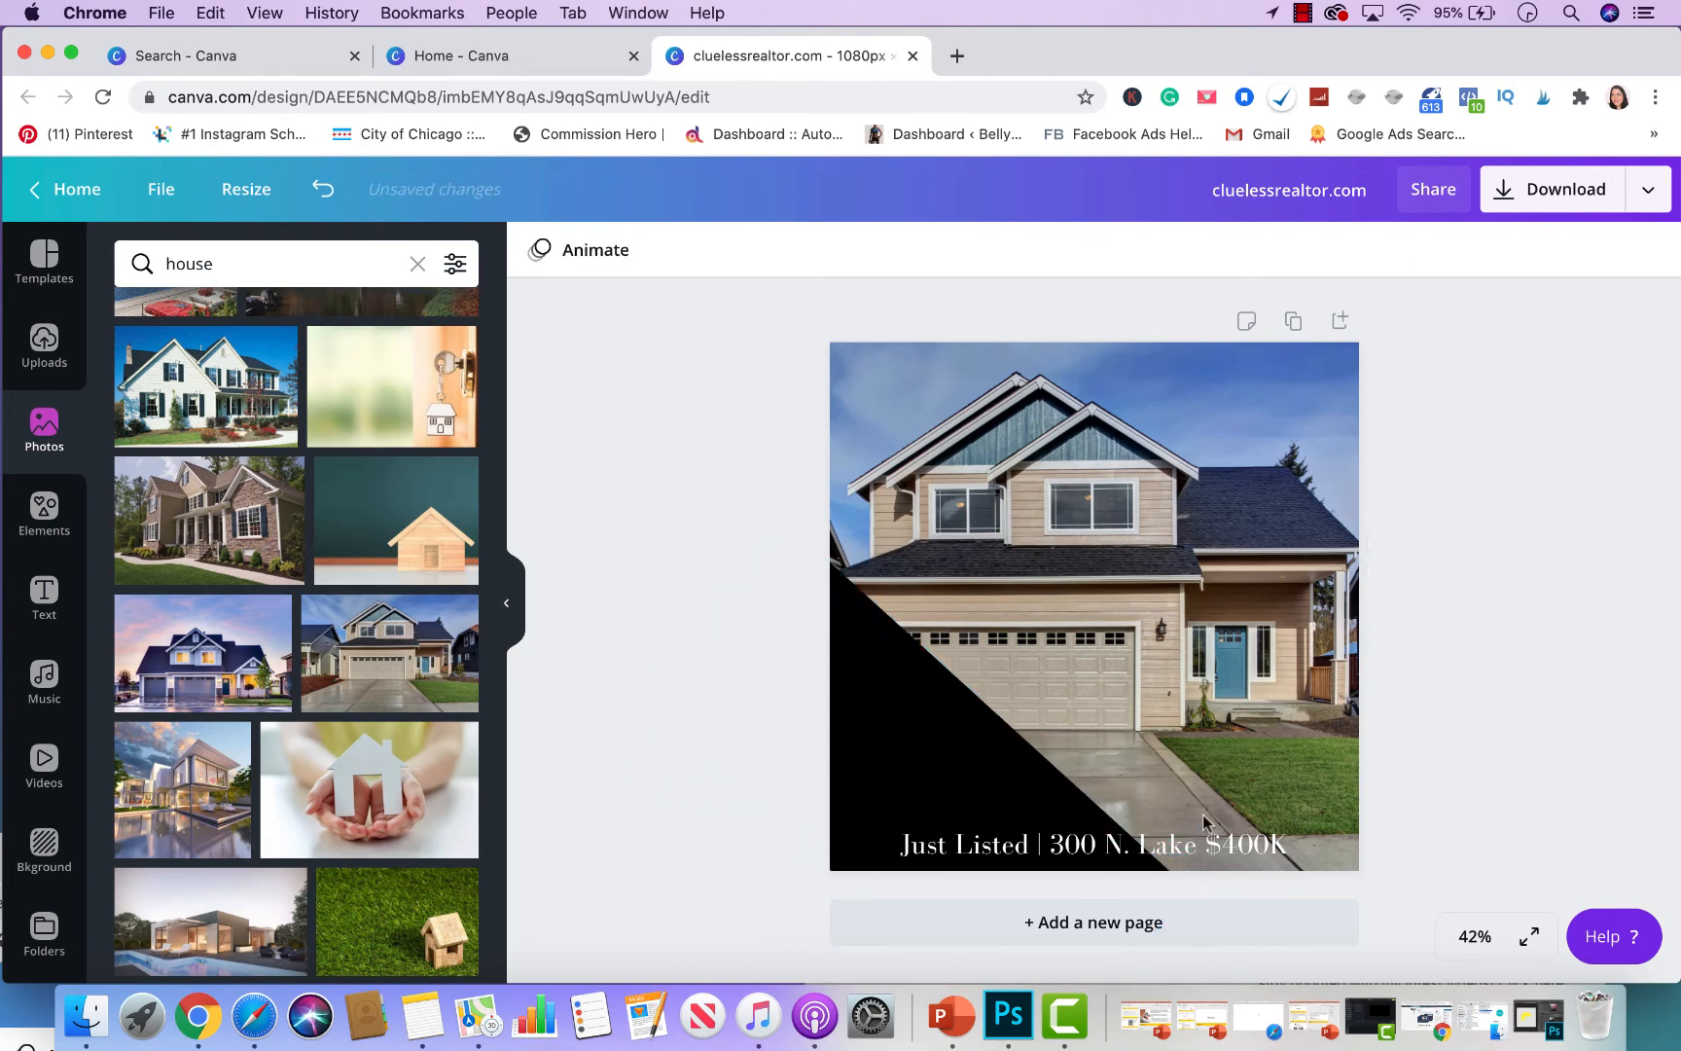
# - Replace the caption text with 'Just Listed'
pyautogui.click(1183, 843)
pyautogui.doubleClick(1182, 843)
pyautogui.write('Just')
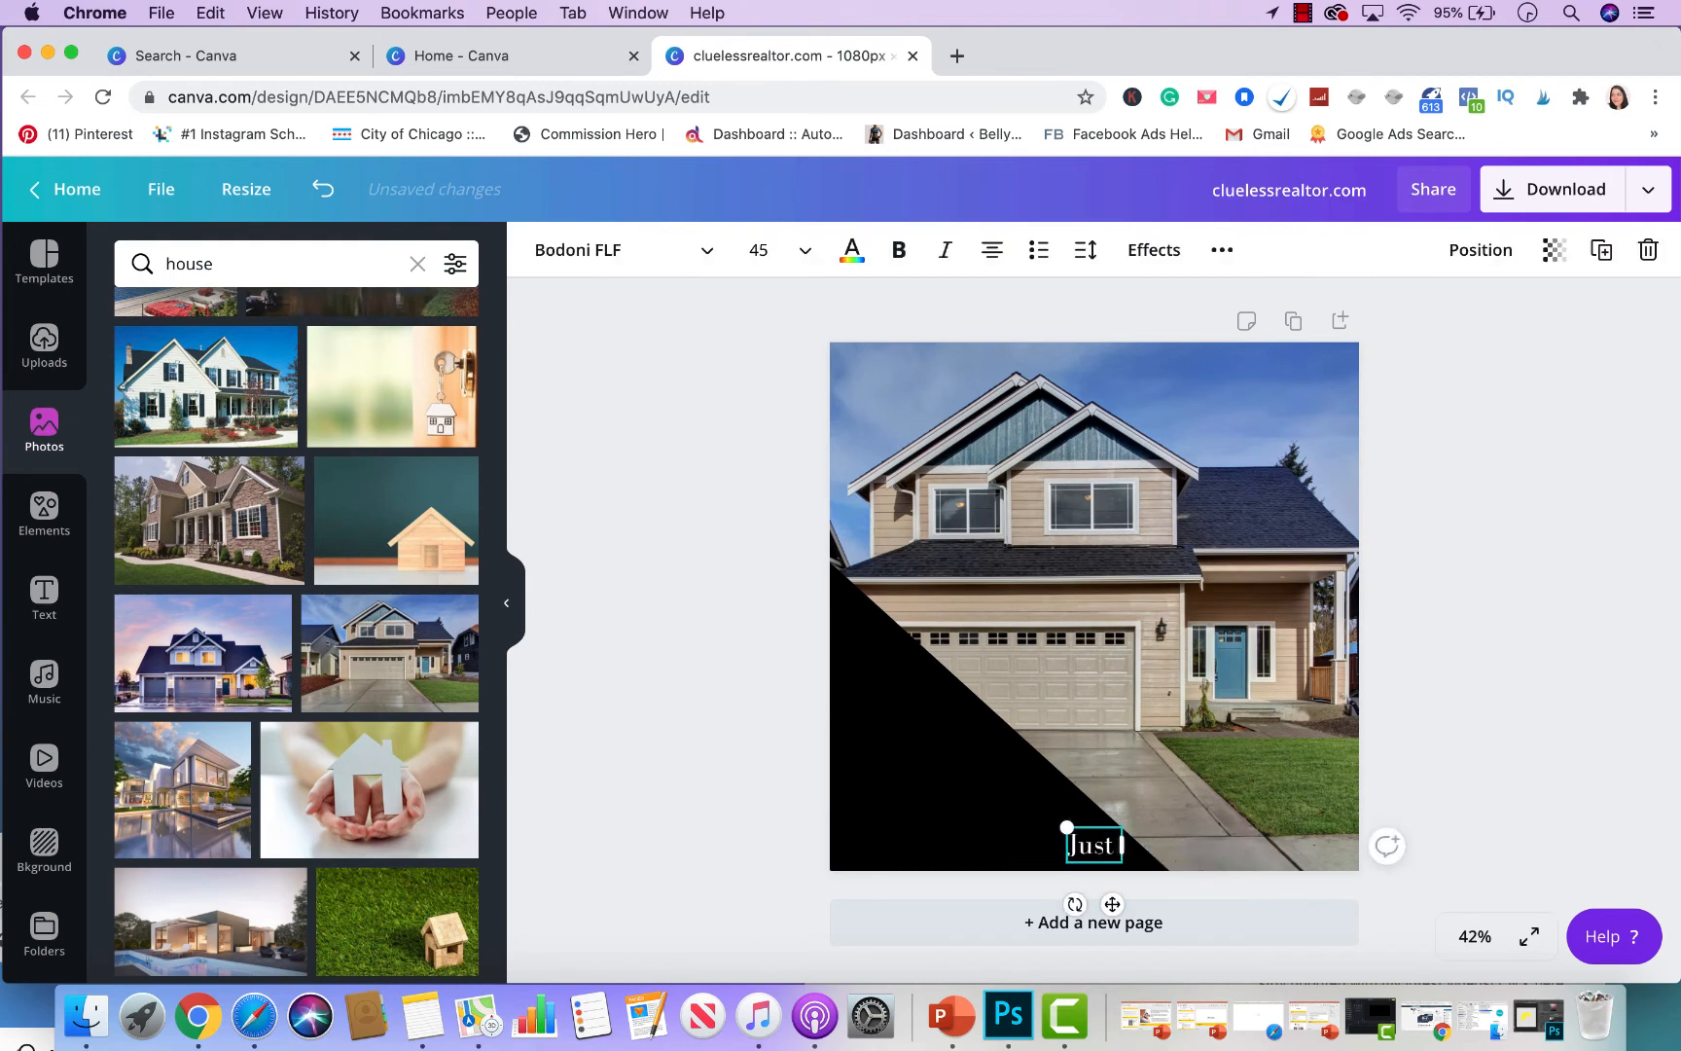
pyautogui.write(' Listed')
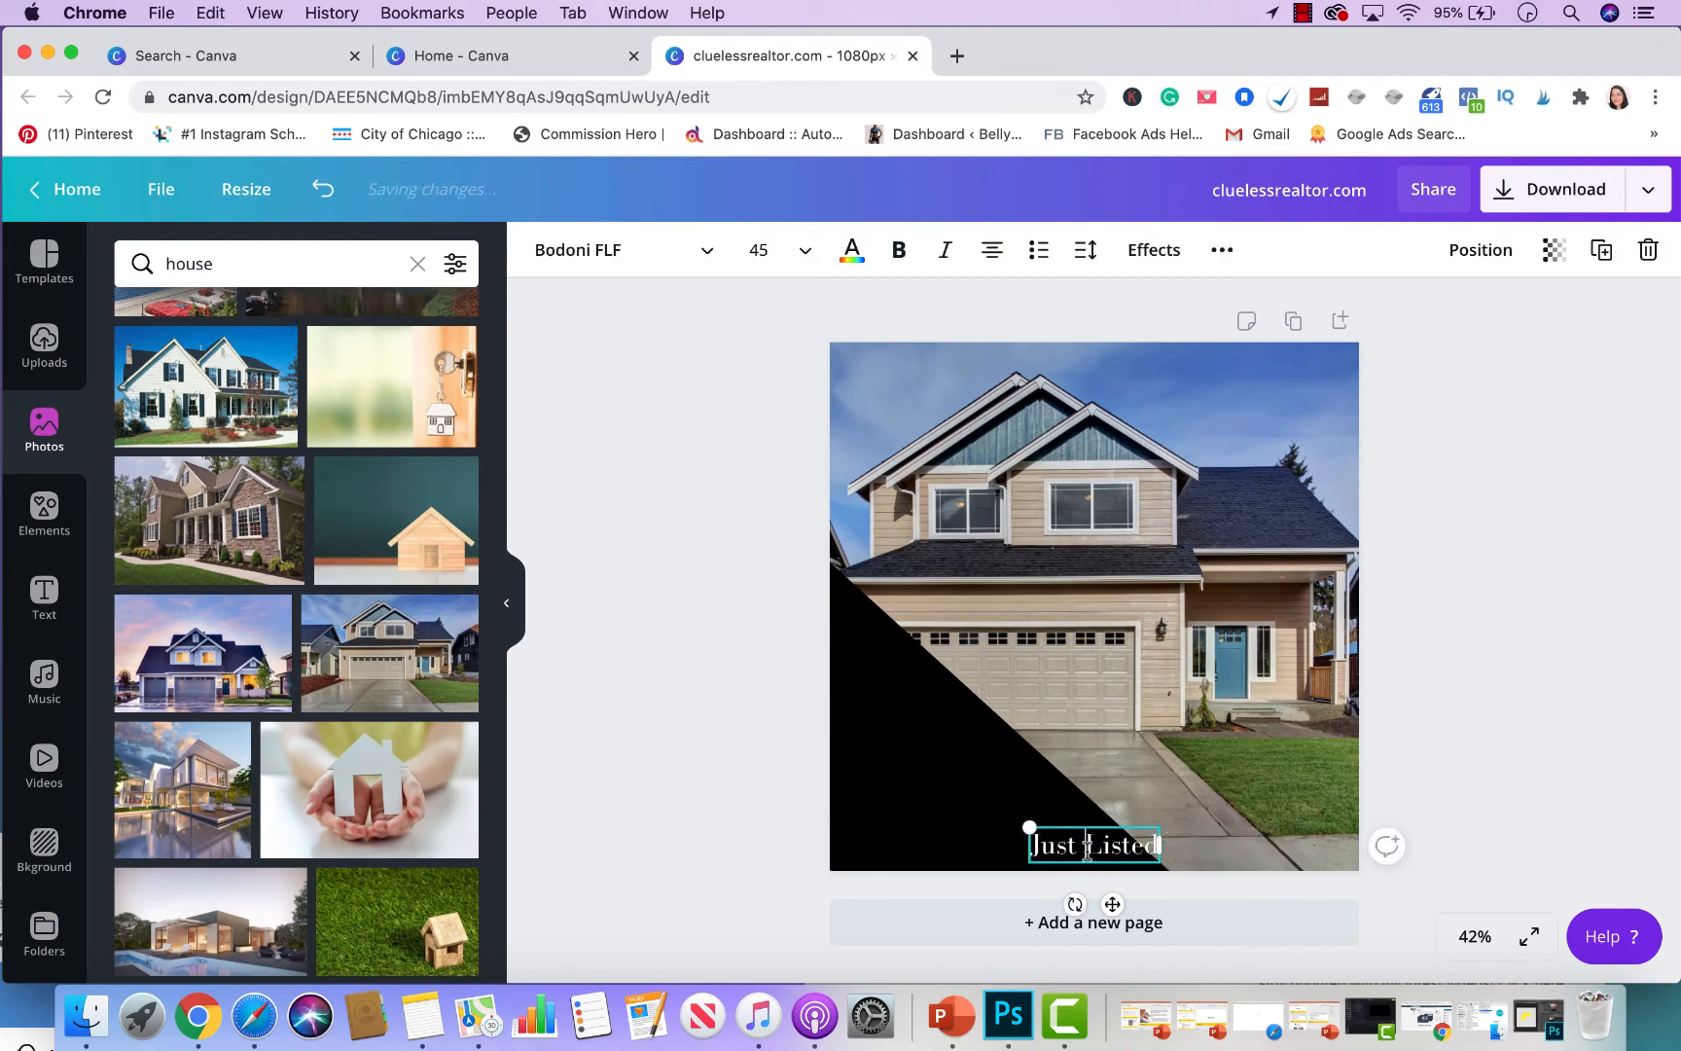
pyautogui.tripleClick(1088, 848)
# - Recolour the triangle beige and move the 'Just Listed' text onto it
pyautogui.click(869, 705)
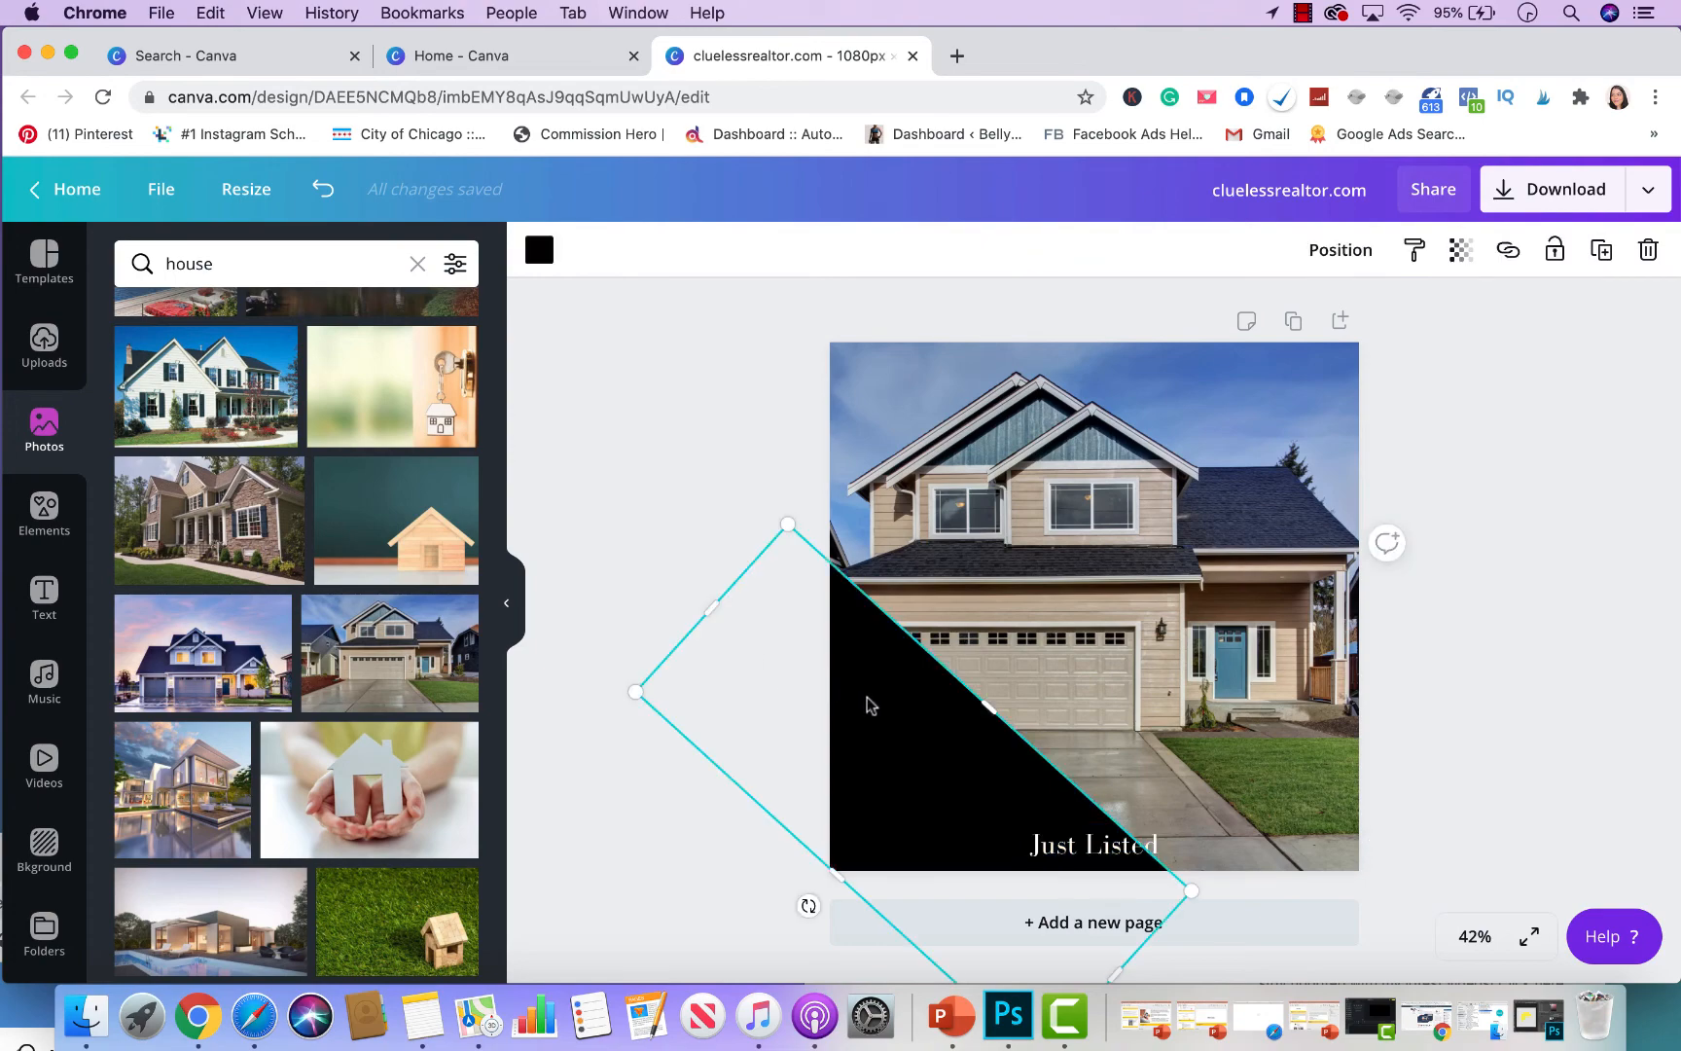
pyautogui.click(534, 253)
pyautogui.scroll(-4, 277, 793)
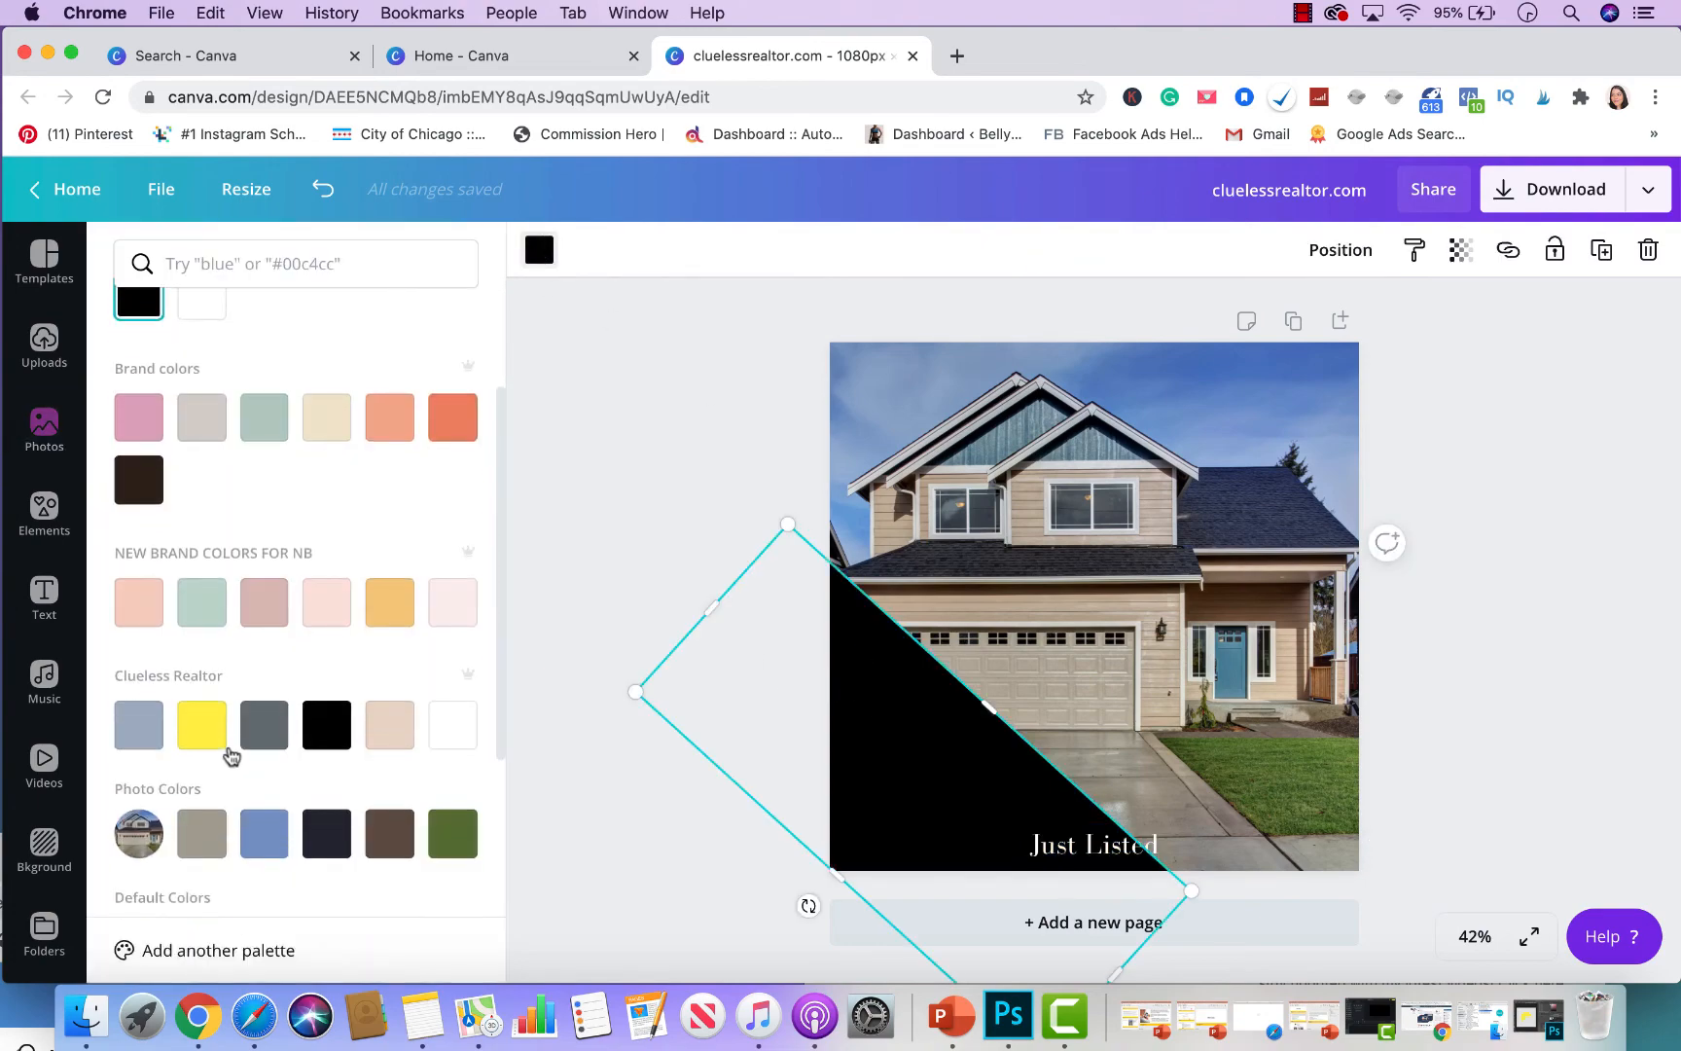
pyautogui.click(391, 725)
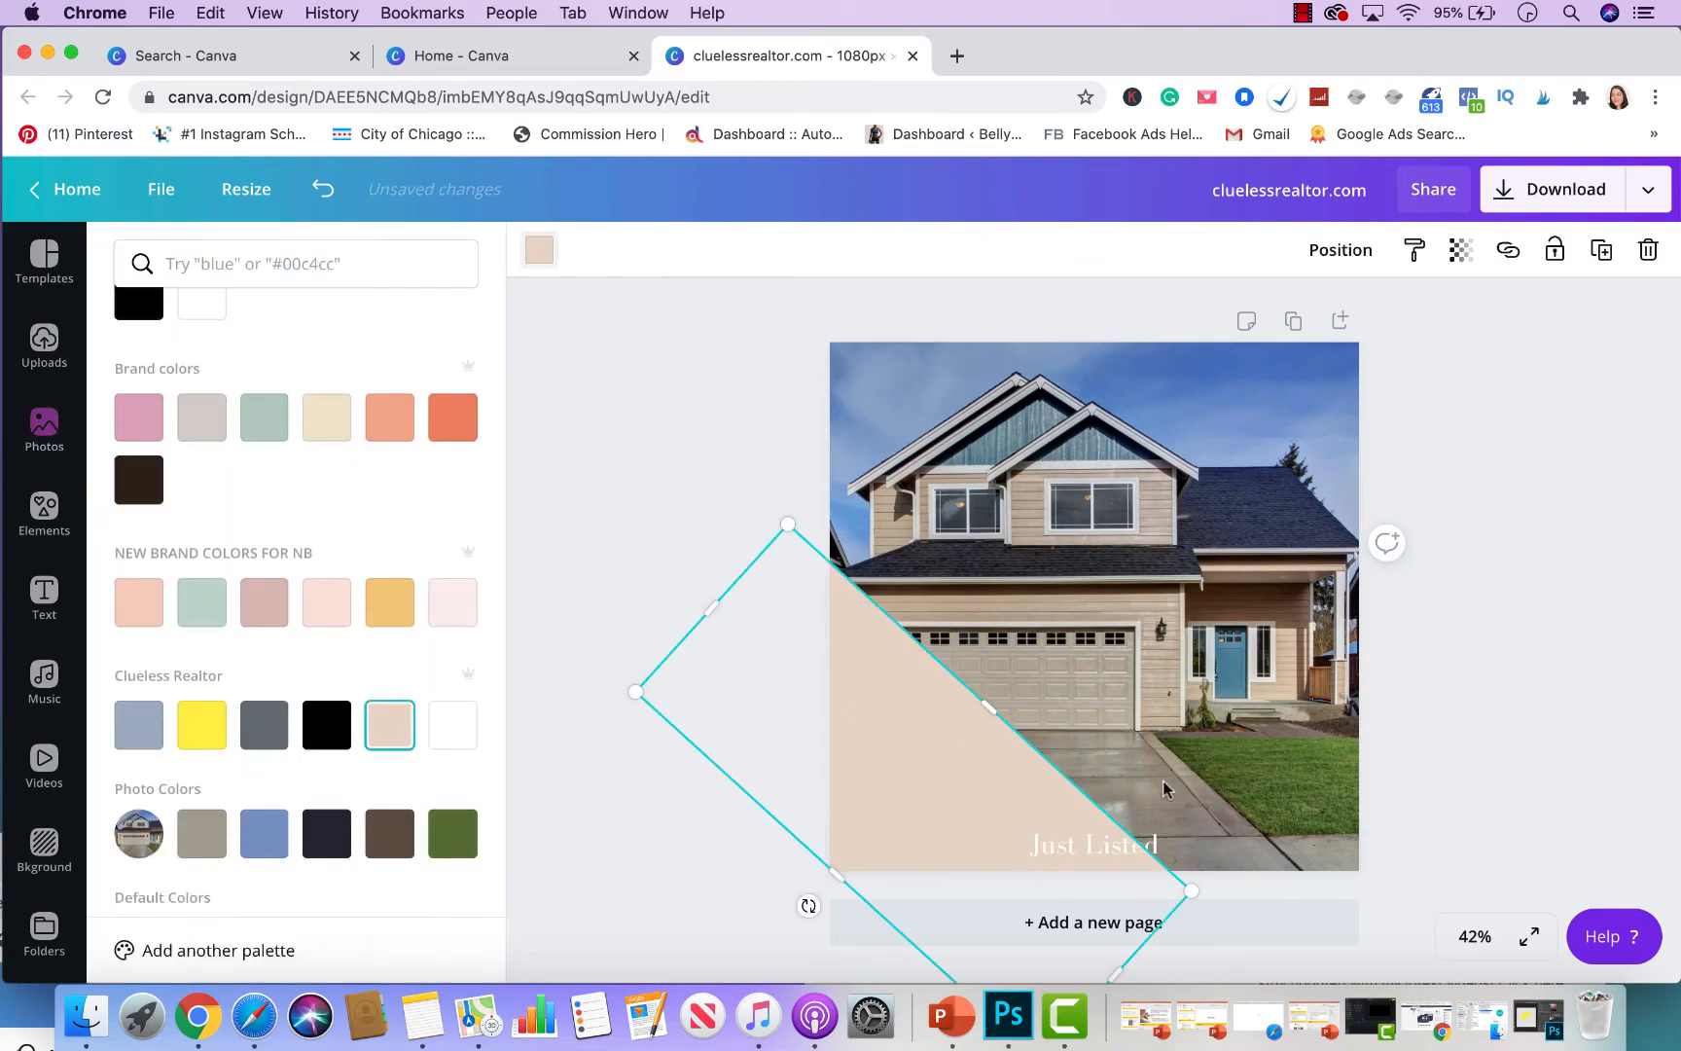
pyautogui.click(1554, 684)
pyautogui.moveTo(1099, 848); pyautogui.dragTo(930, 749)
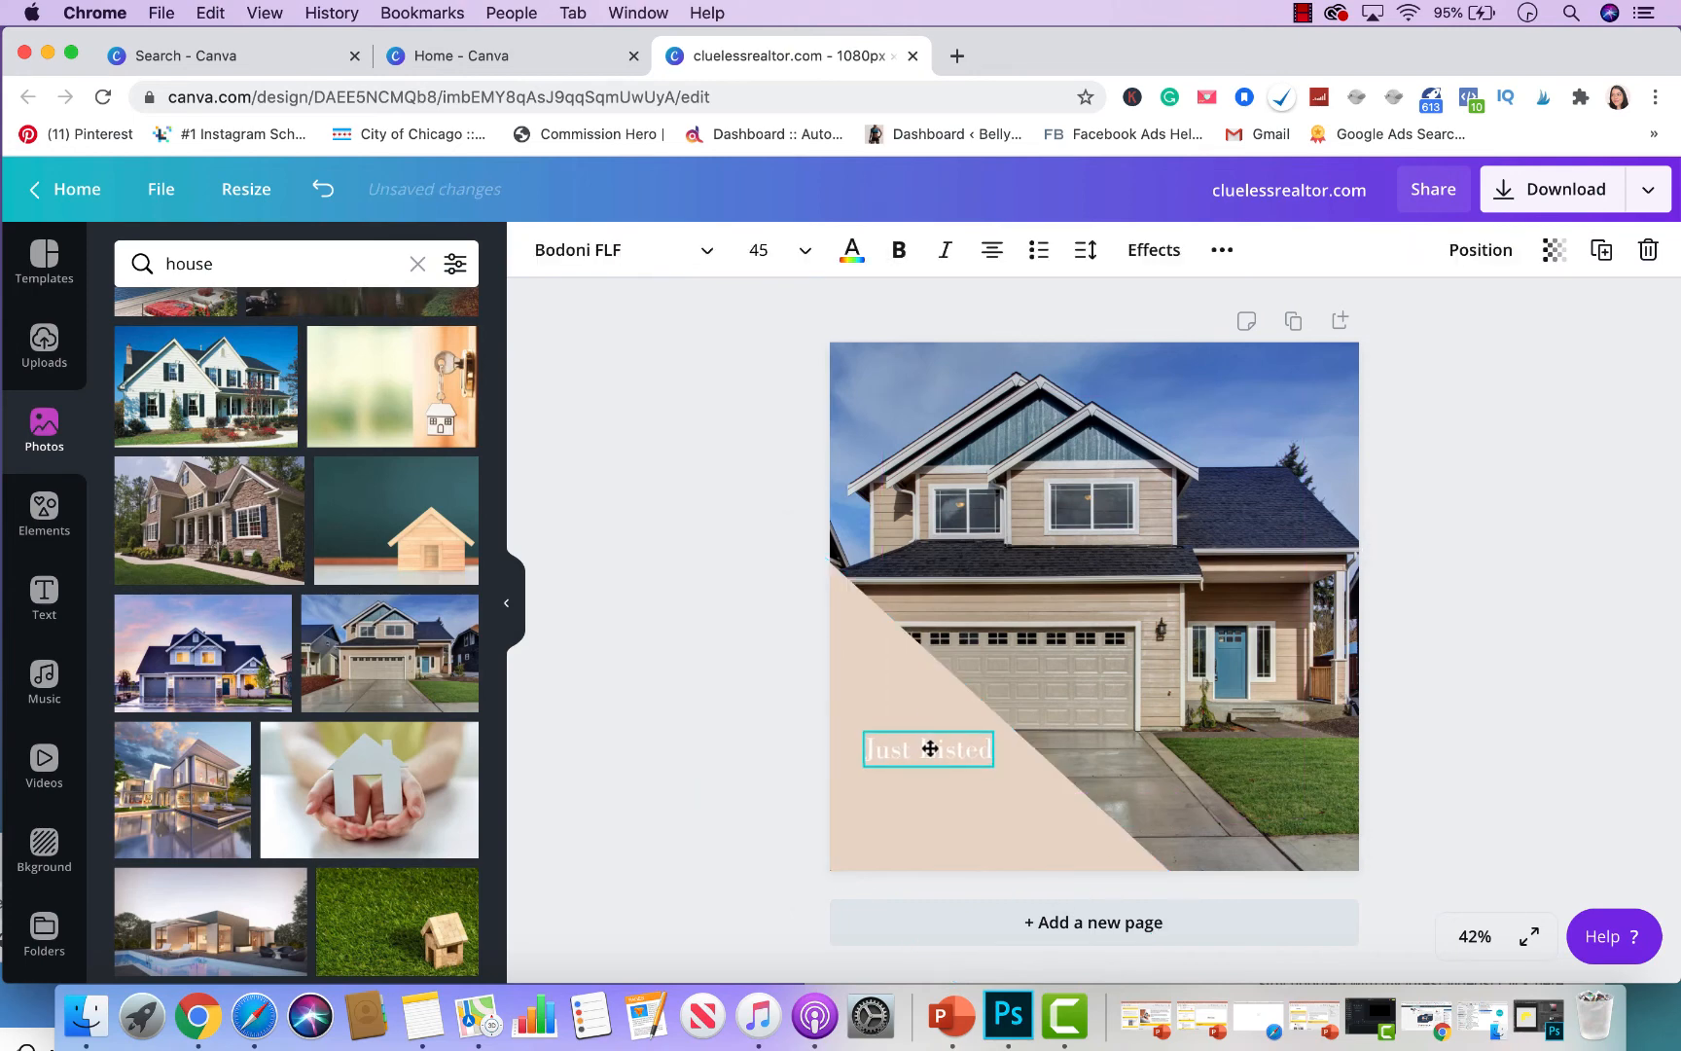
# - Set the caption to Brittany Signature font, enlarge it and move it up-left
pyautogui.doubleClick(931, 748)
pyautogui.click(702, 262)
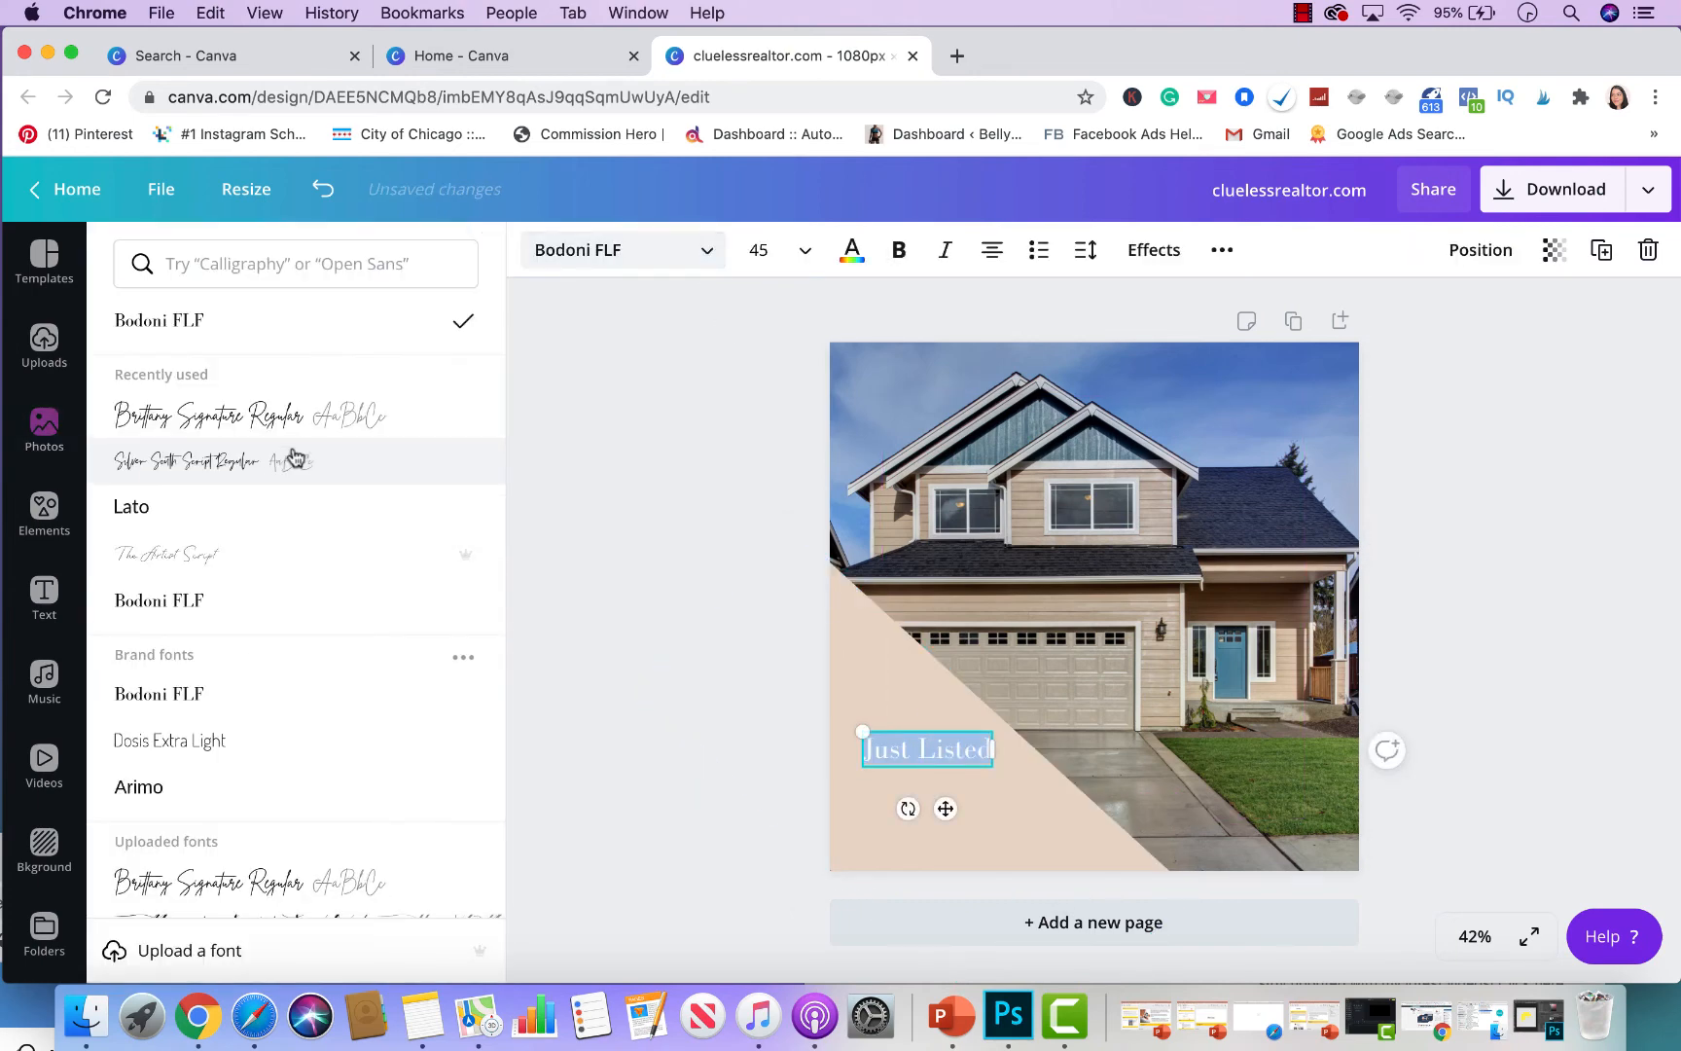
pyautogui.click(296, 416)
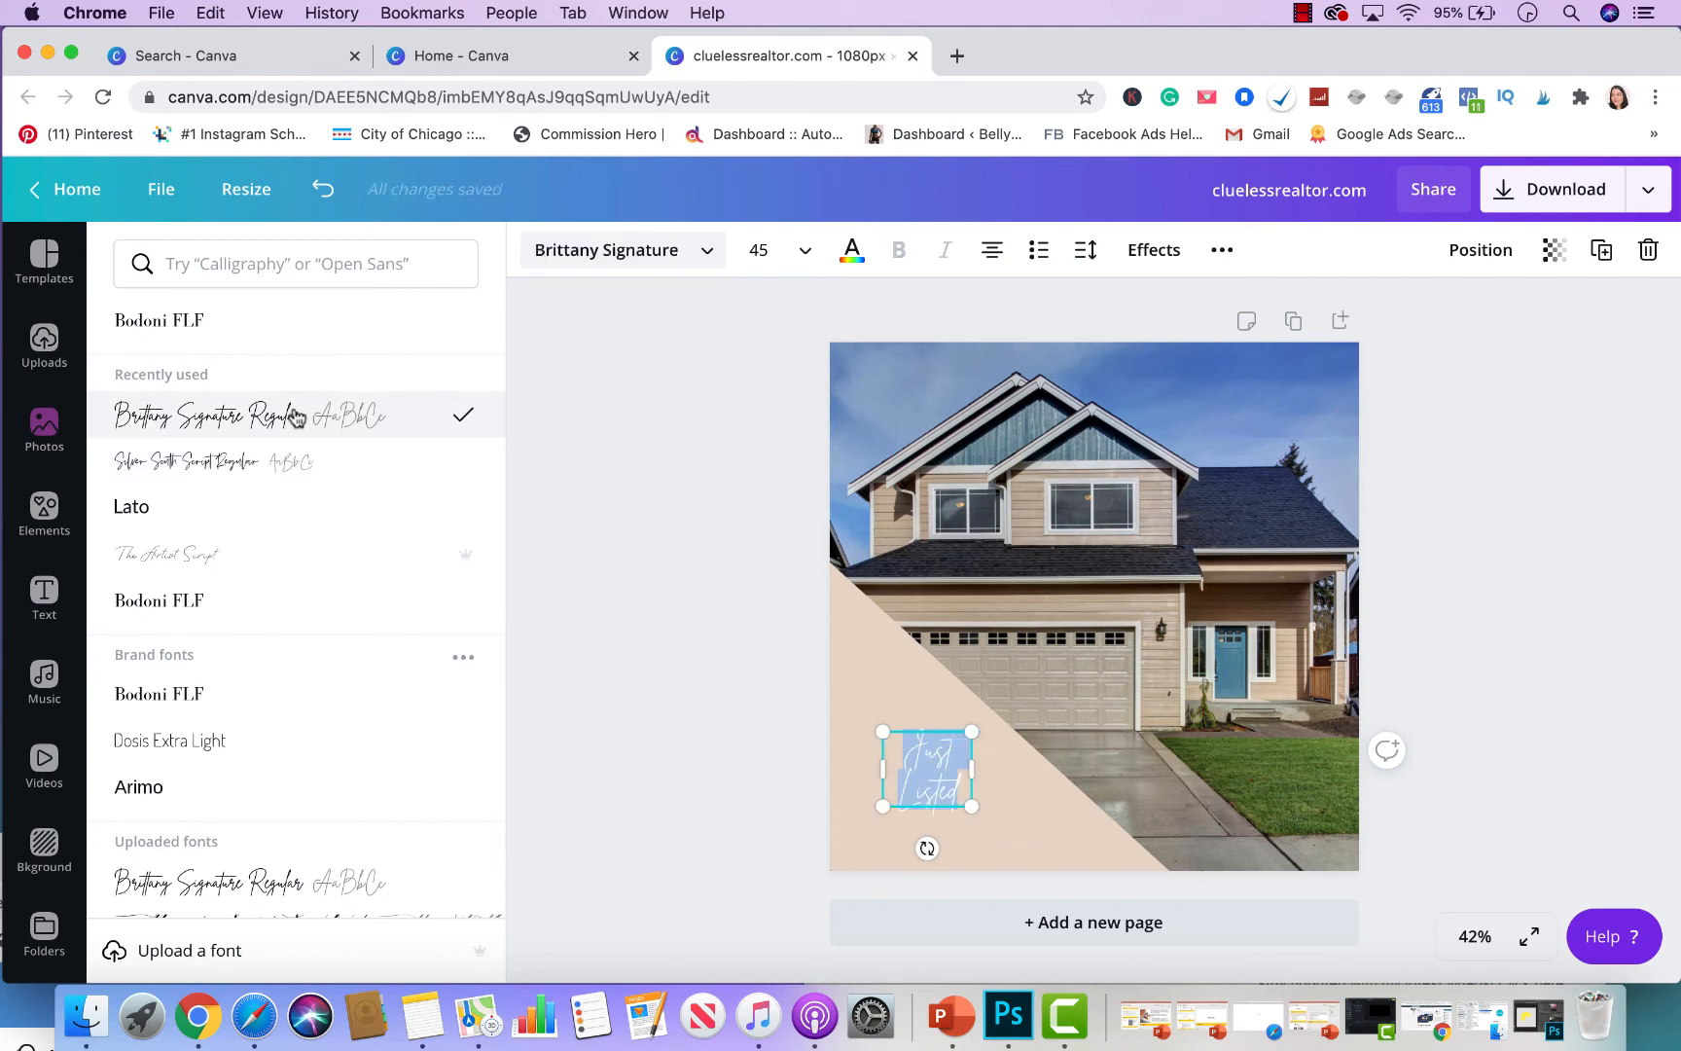
pyautogui.moveTo(972, 807); pyautogui.dragTo(1058, 879)
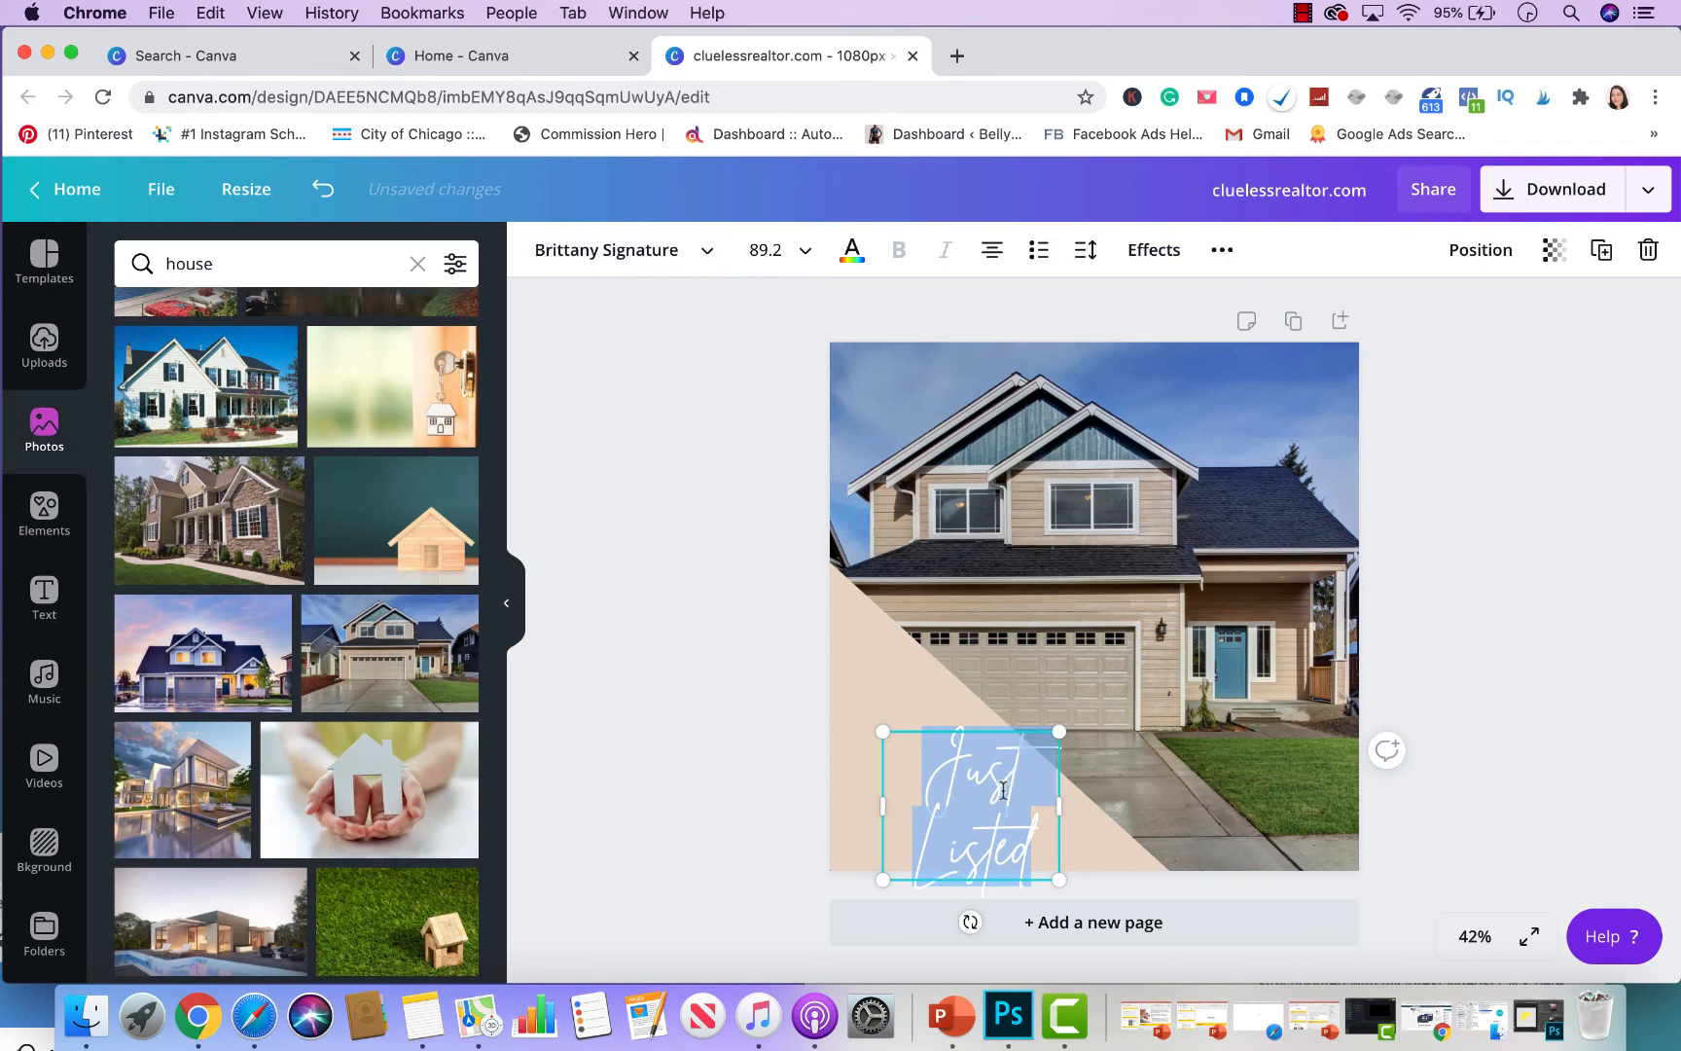
pyautogui.click(726, 681)
pyautogui.moveTo(1017, 776); pyautogui.dragTo(958, 742)
# - Make the 'Just Listed' text black and nudge it slightly right
pyautogui.click(852, 250)
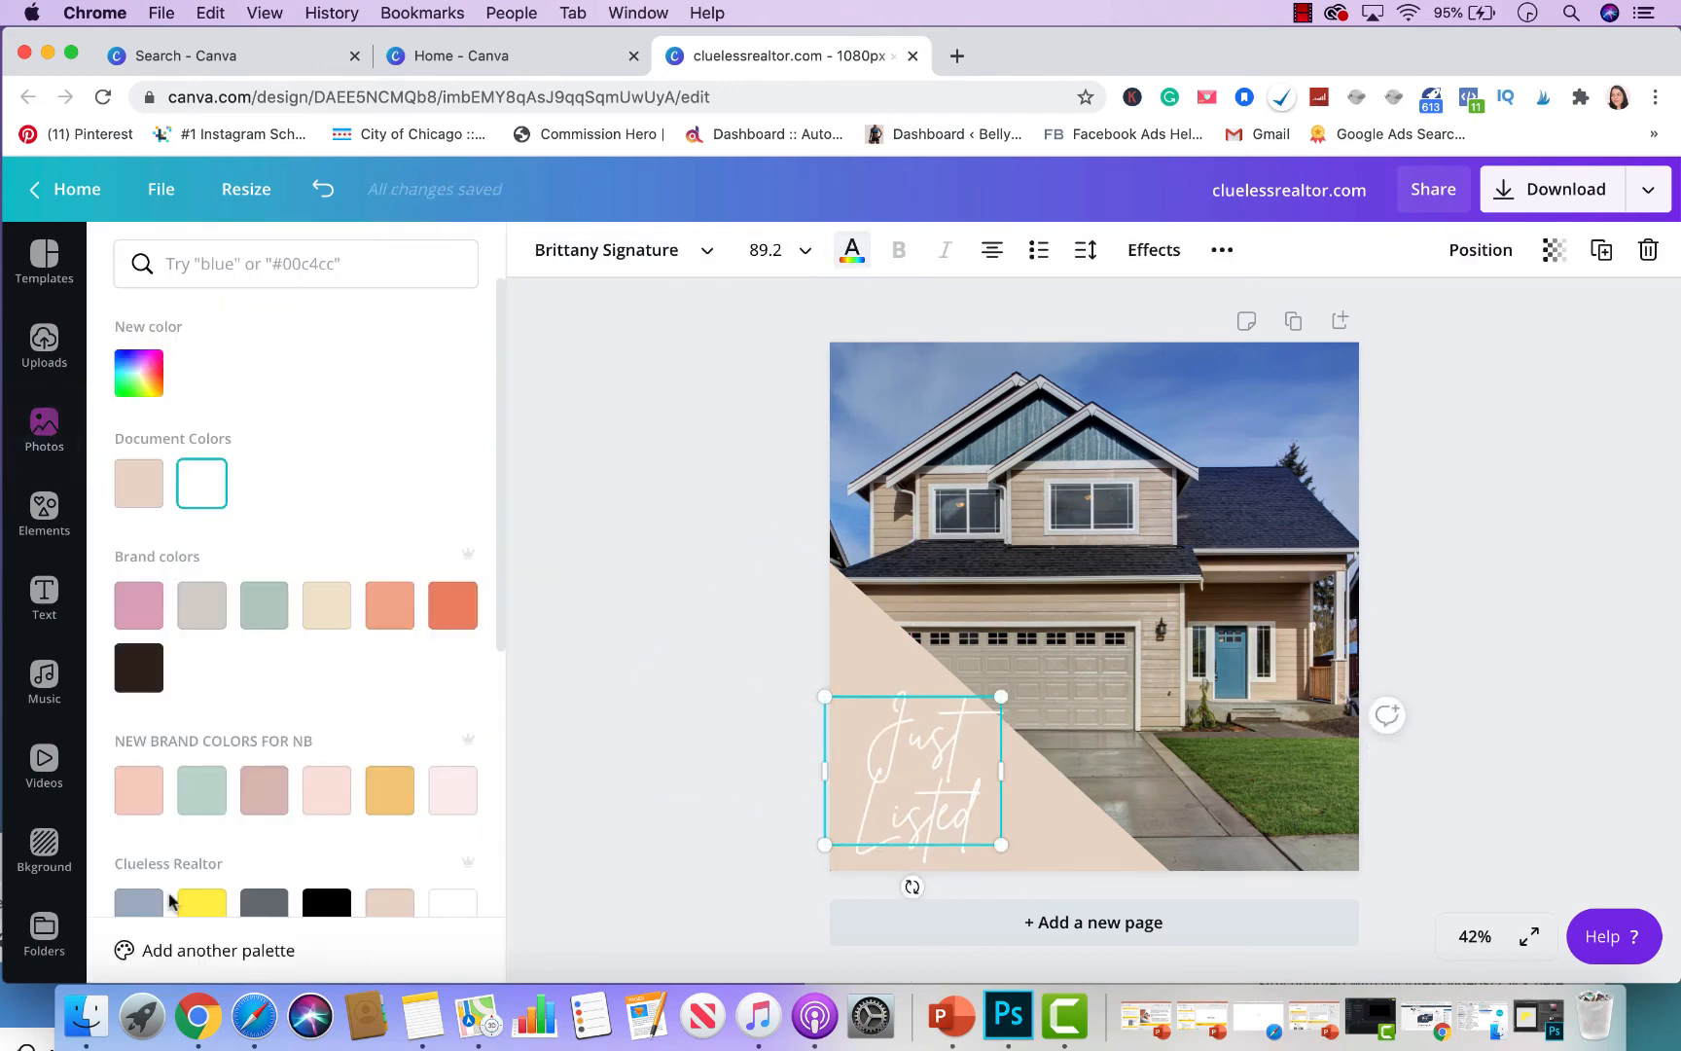
pyautogui.scroll(-1, 169, 901)
pyautogui.click(327, 857)
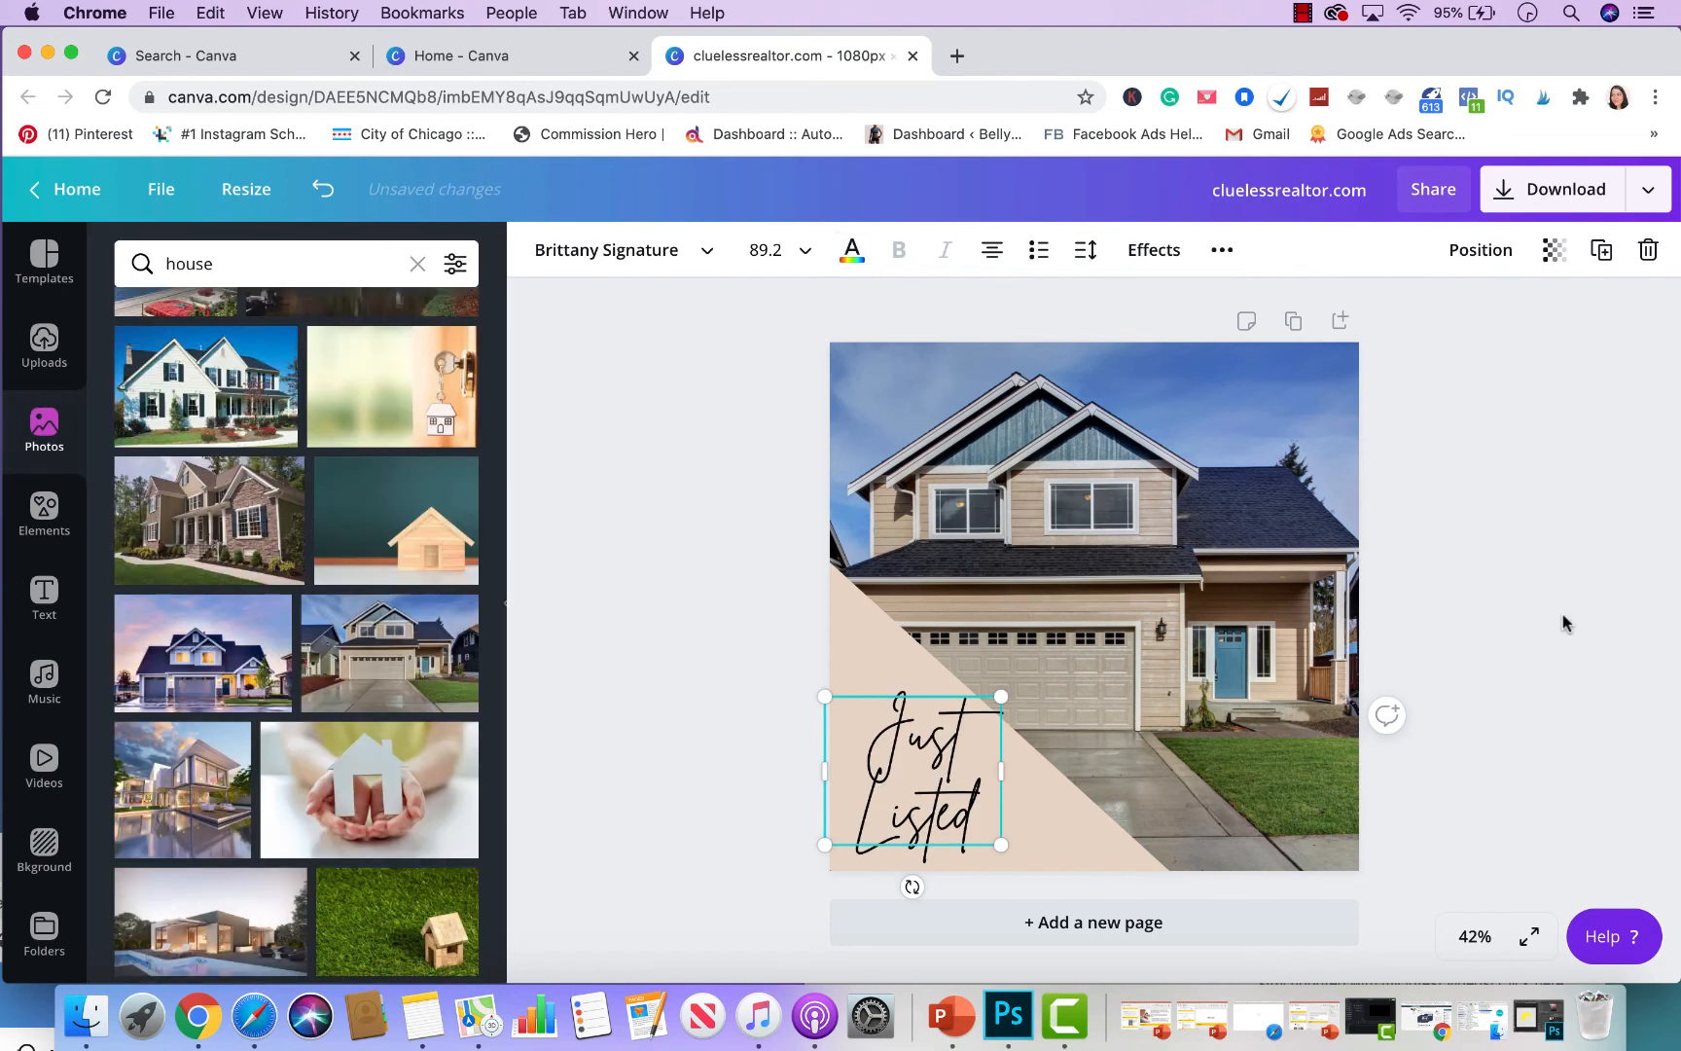
pyautogui.click(672, 800)
pyautogui.moveTo(931, 809); pyautogui.dragTo(936, 809)
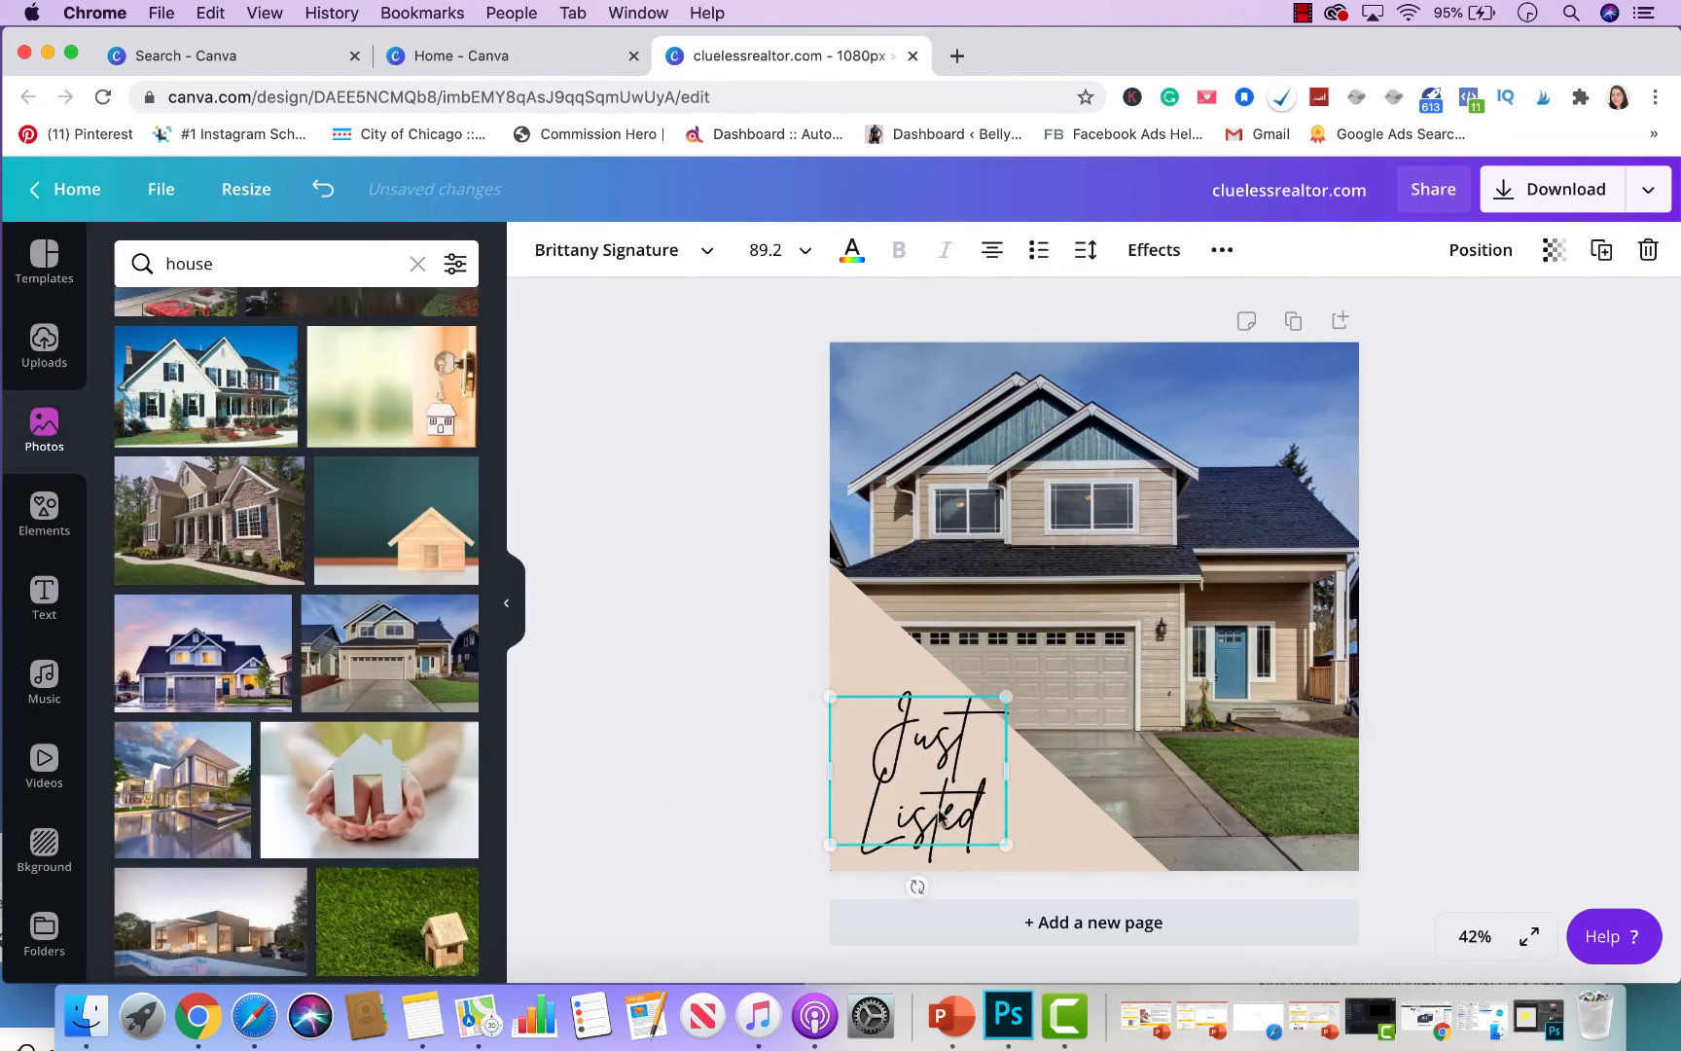
# - Add '!' to make 'Just Listed!', widen to two lines, reposition and tilt it slightly
pyautogui.doubleClick(979, 816)
pyautogui.click(979, 816)
pyautogui.write('!')
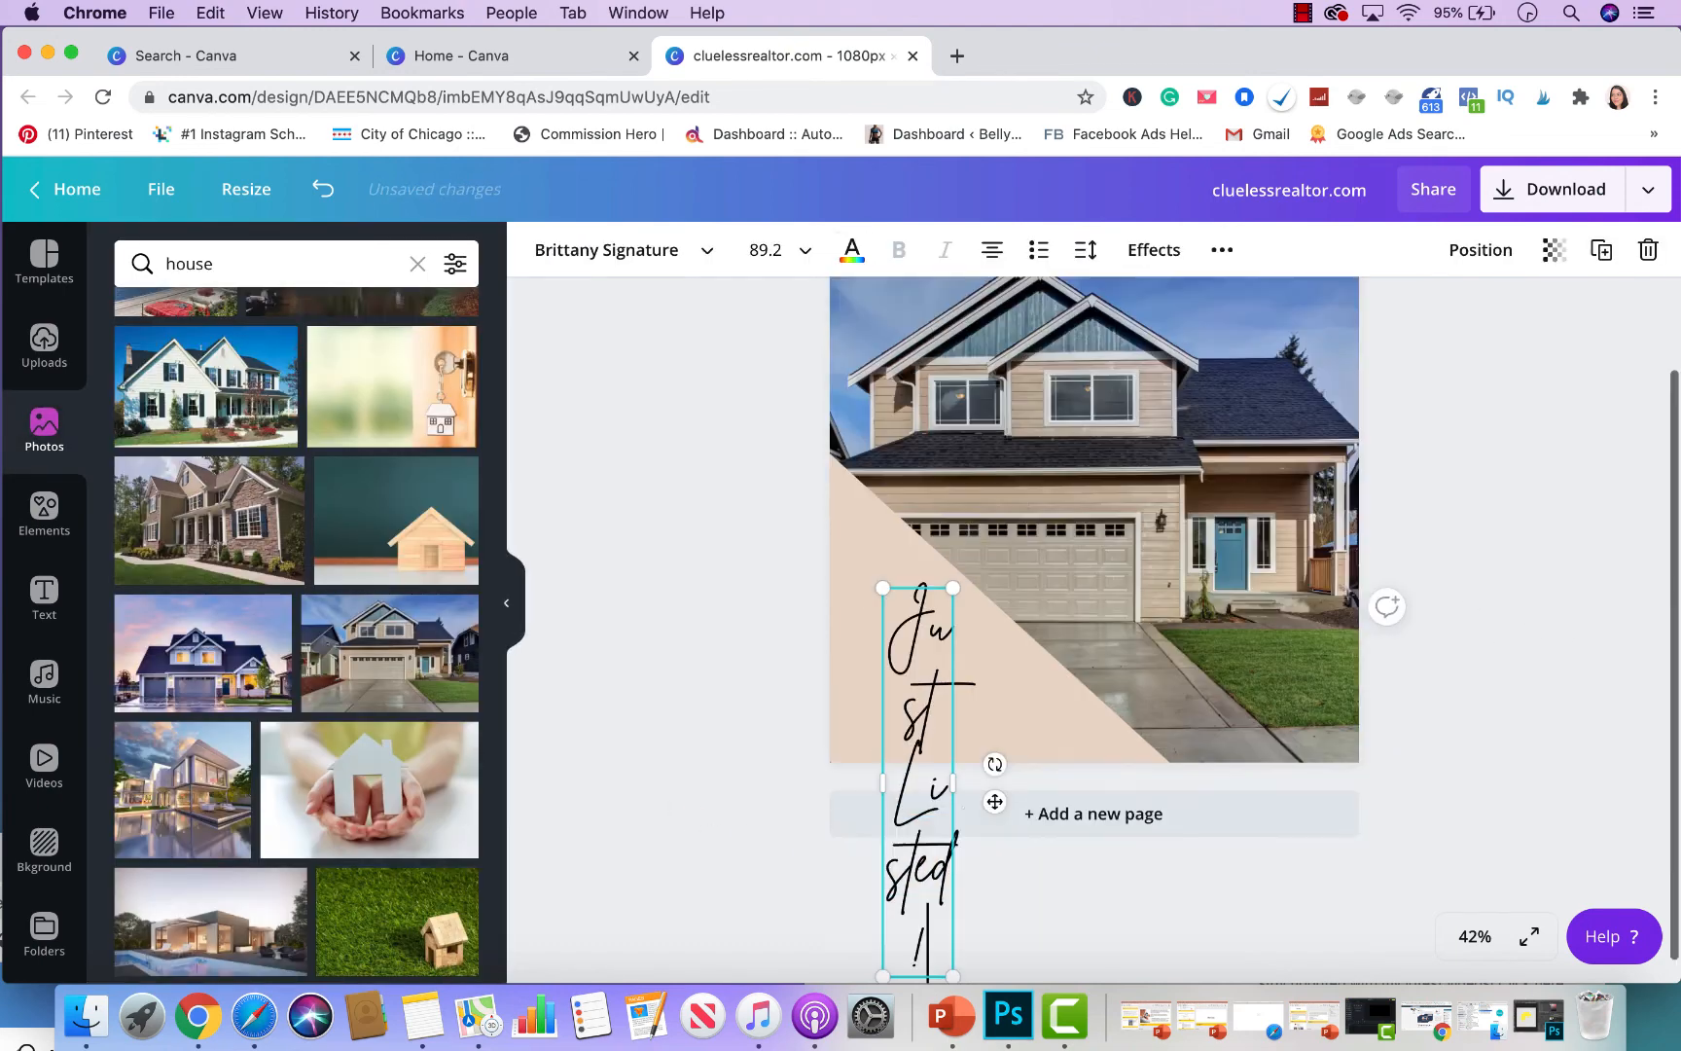
pyautogui.moveTo(962, 782); pyautogui.dragTo(924, 776)
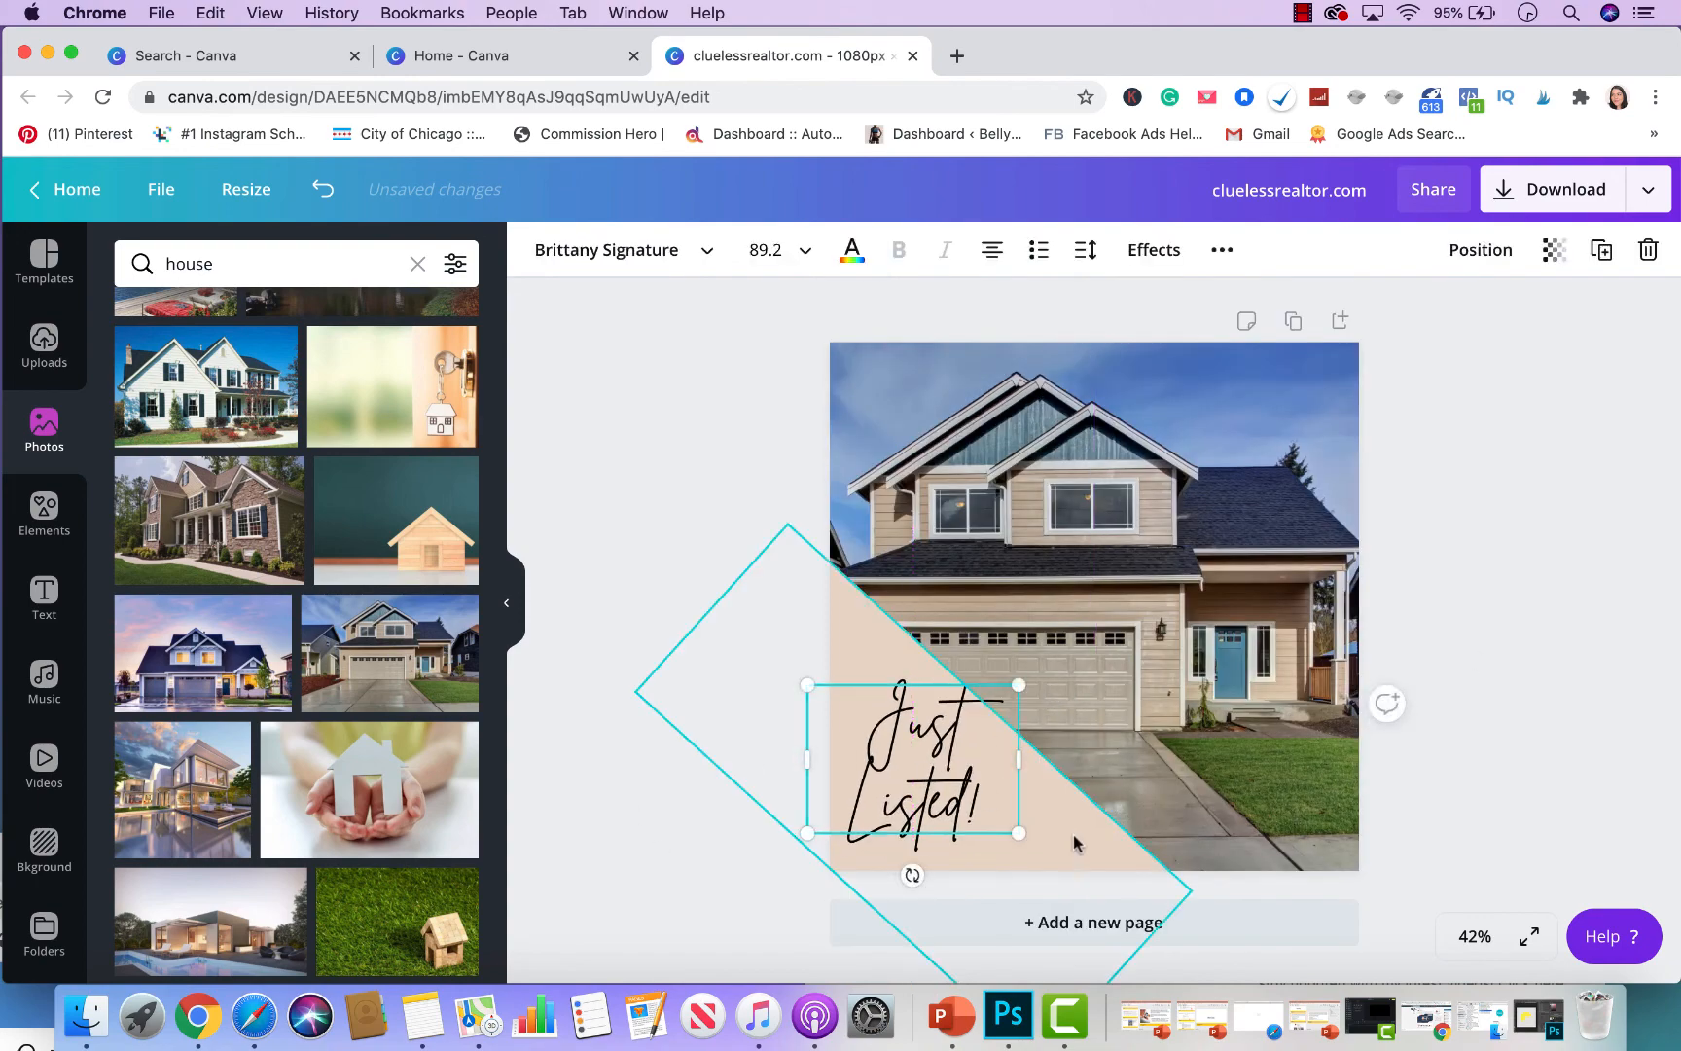
pyautogui.click(718, 839)
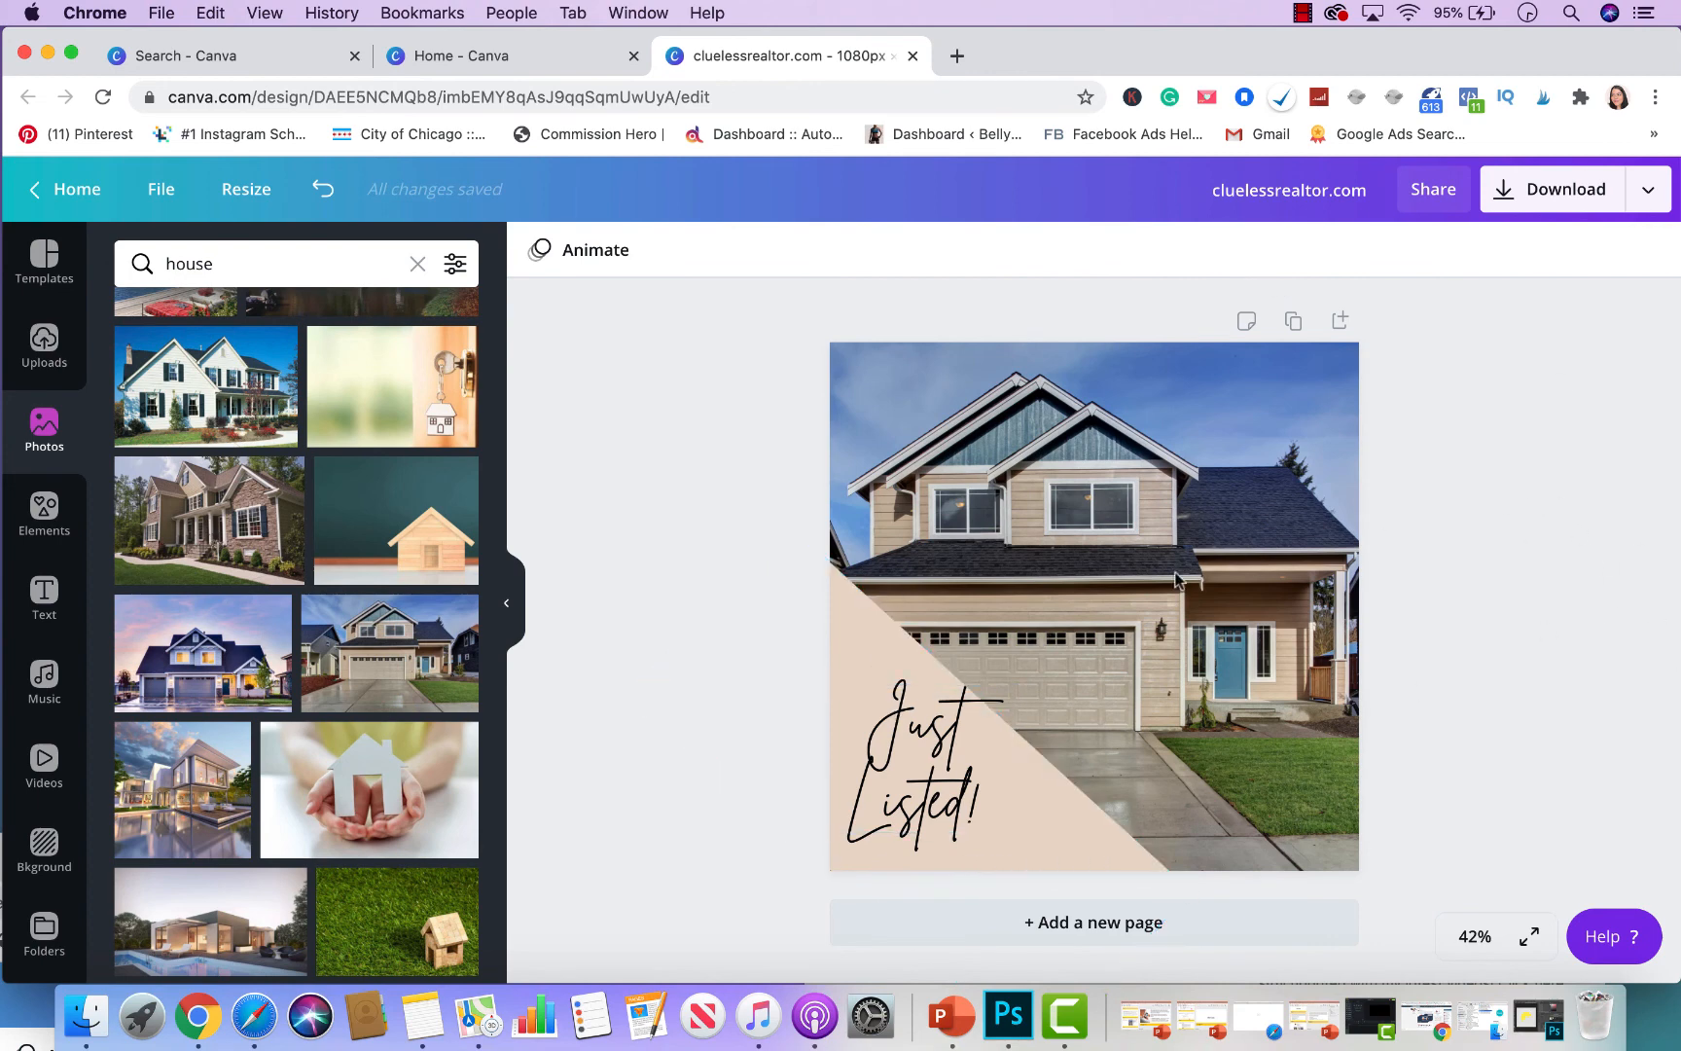
pyautogui.moveTo(913, 778); pyautogui.dragTo(921, 788)
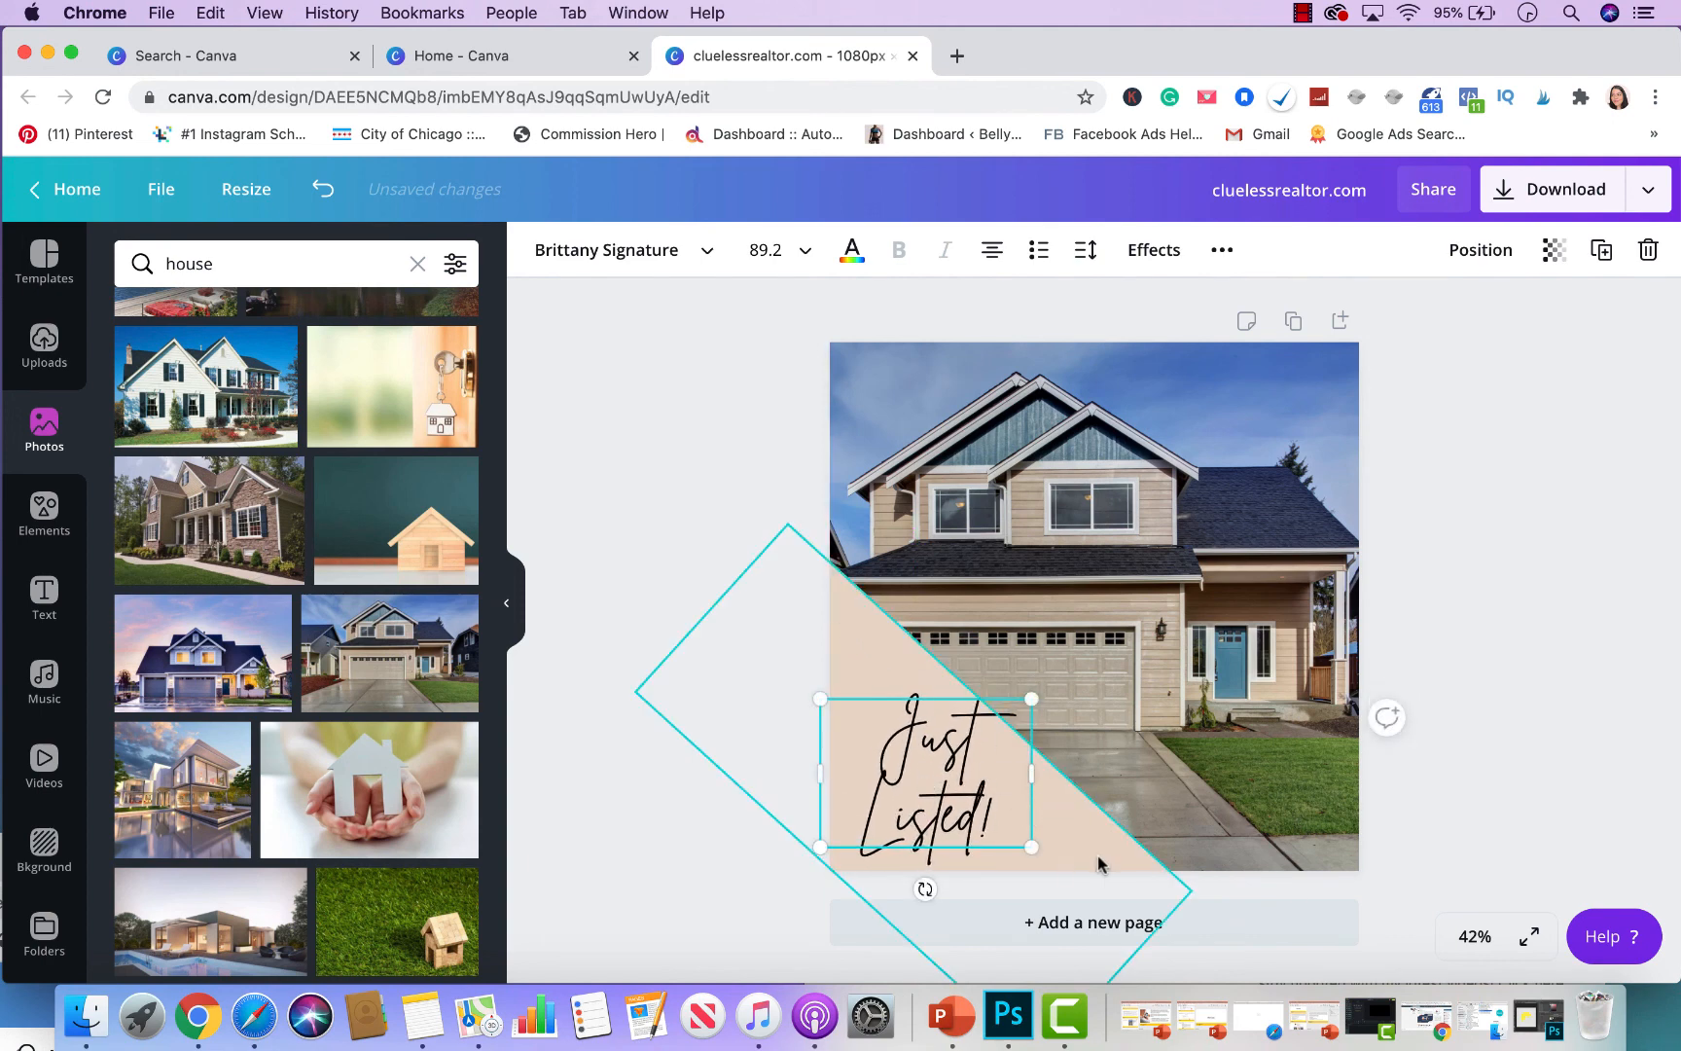
pyautogui.moveTo(925, 888); pyautogui.dragTo(920, 927)
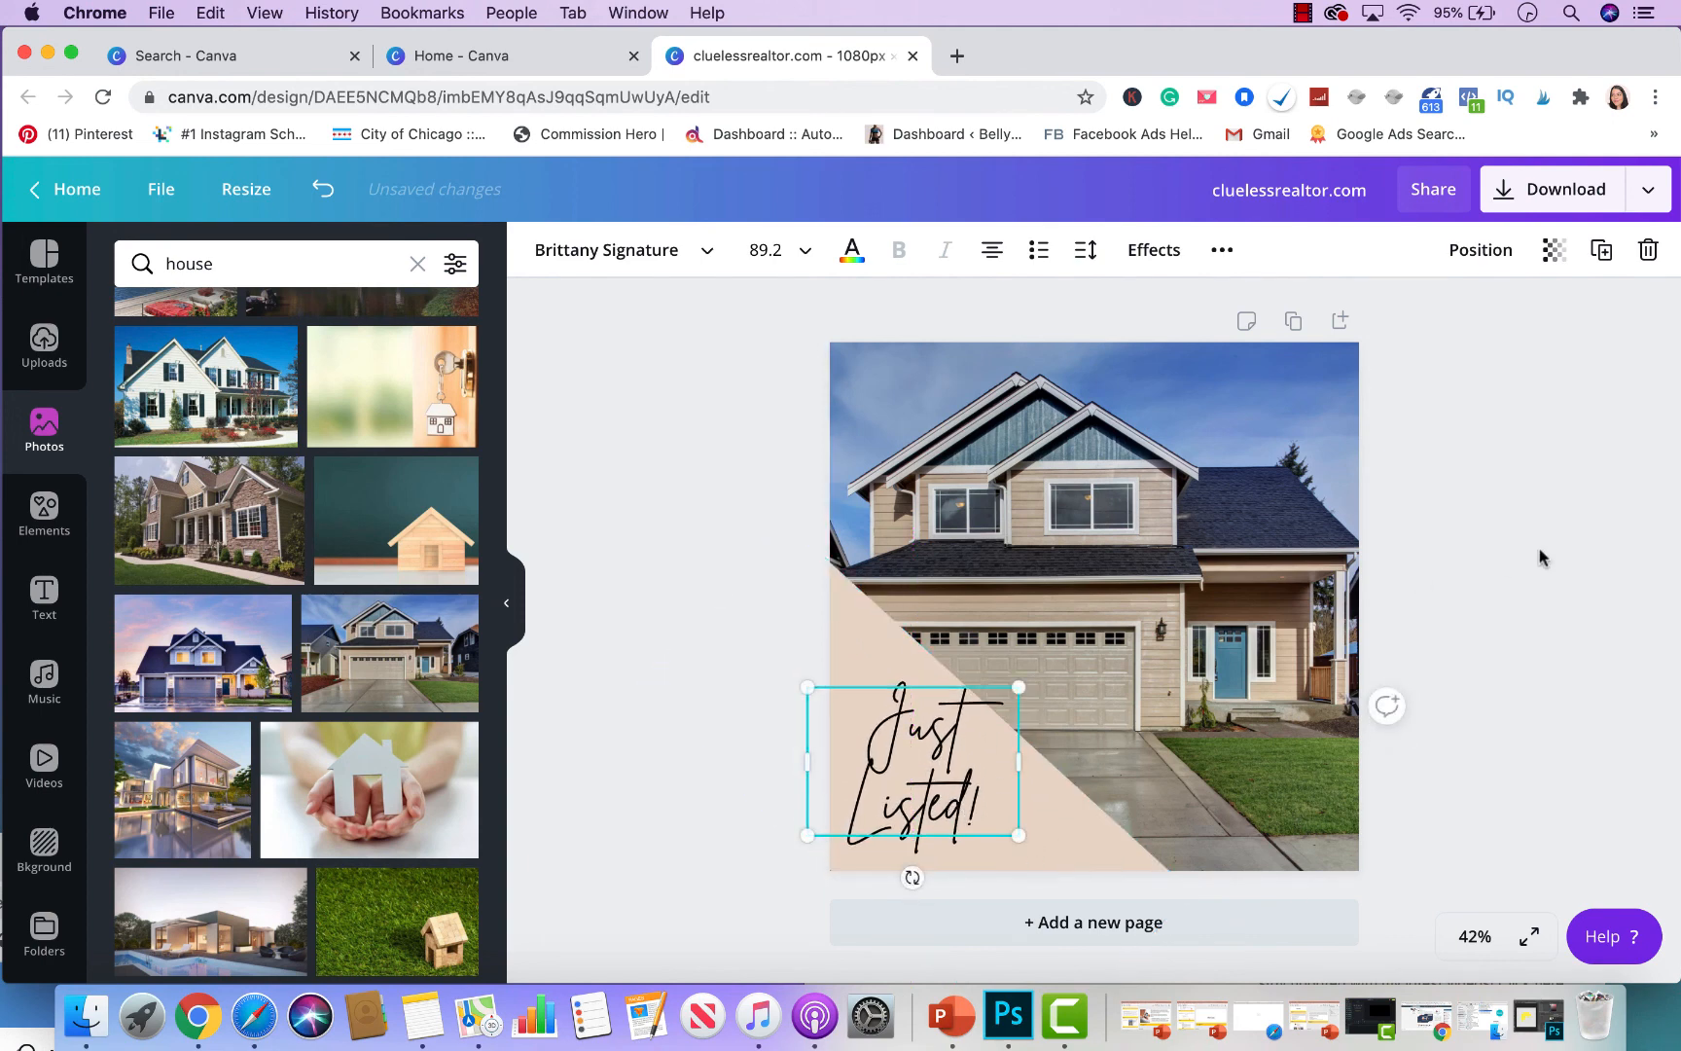
pyautogui.click(1535, 482)
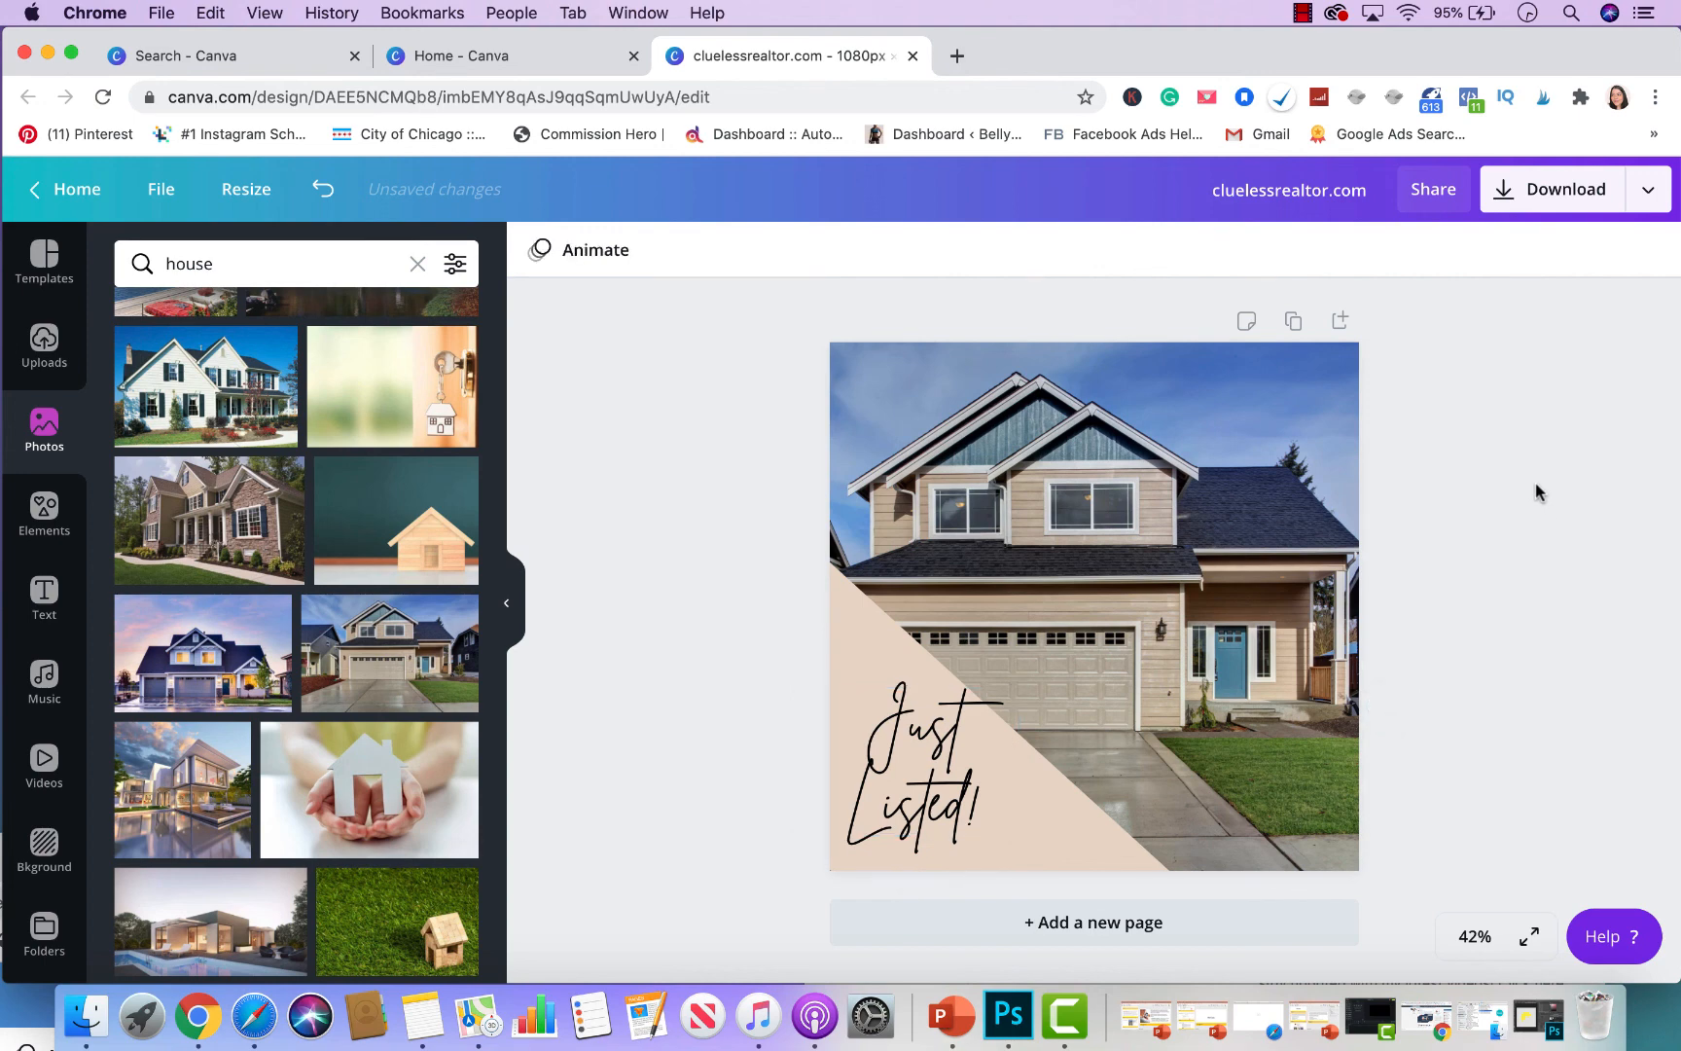